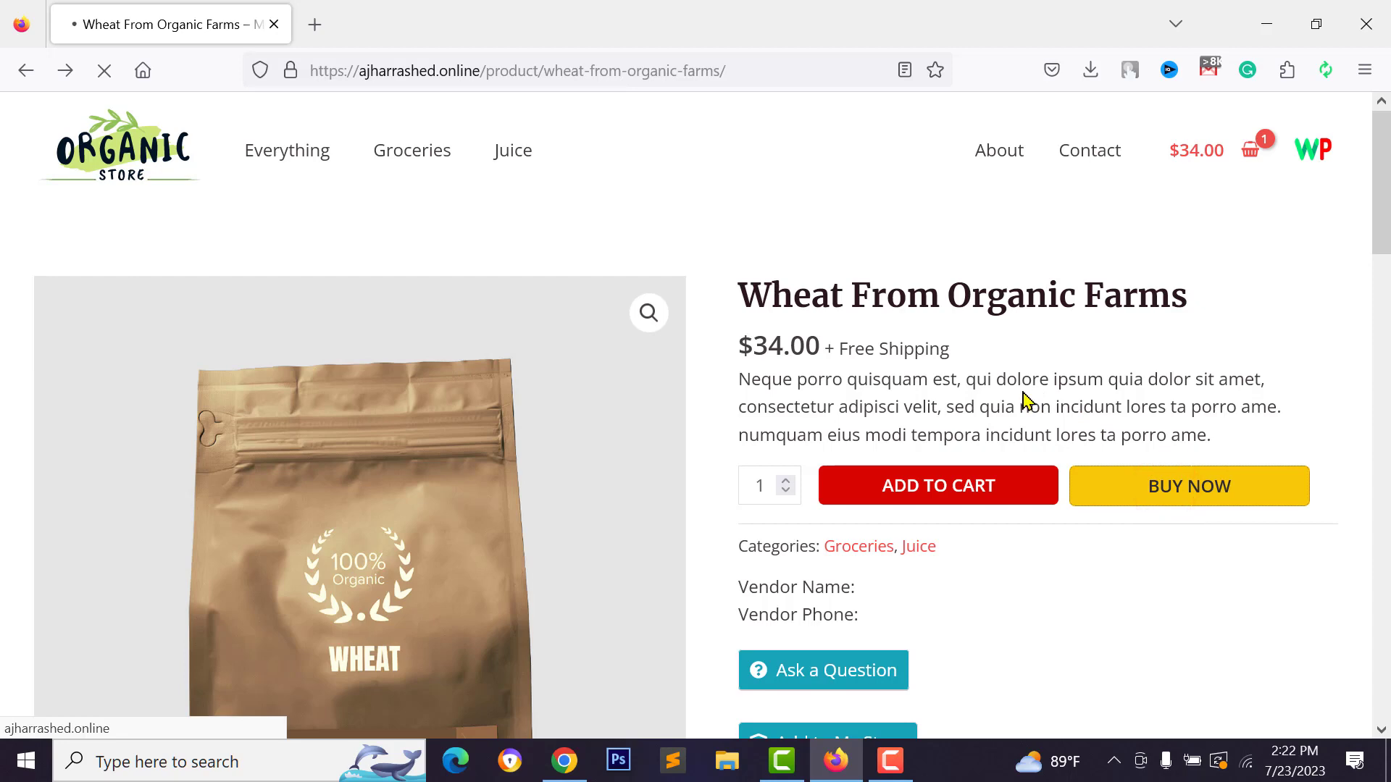
# - Review the checkout page, then open the cart with two Wheat From Organic Farms packs ($68.00)
pyautogui.scroll(-3, 1079, 518)
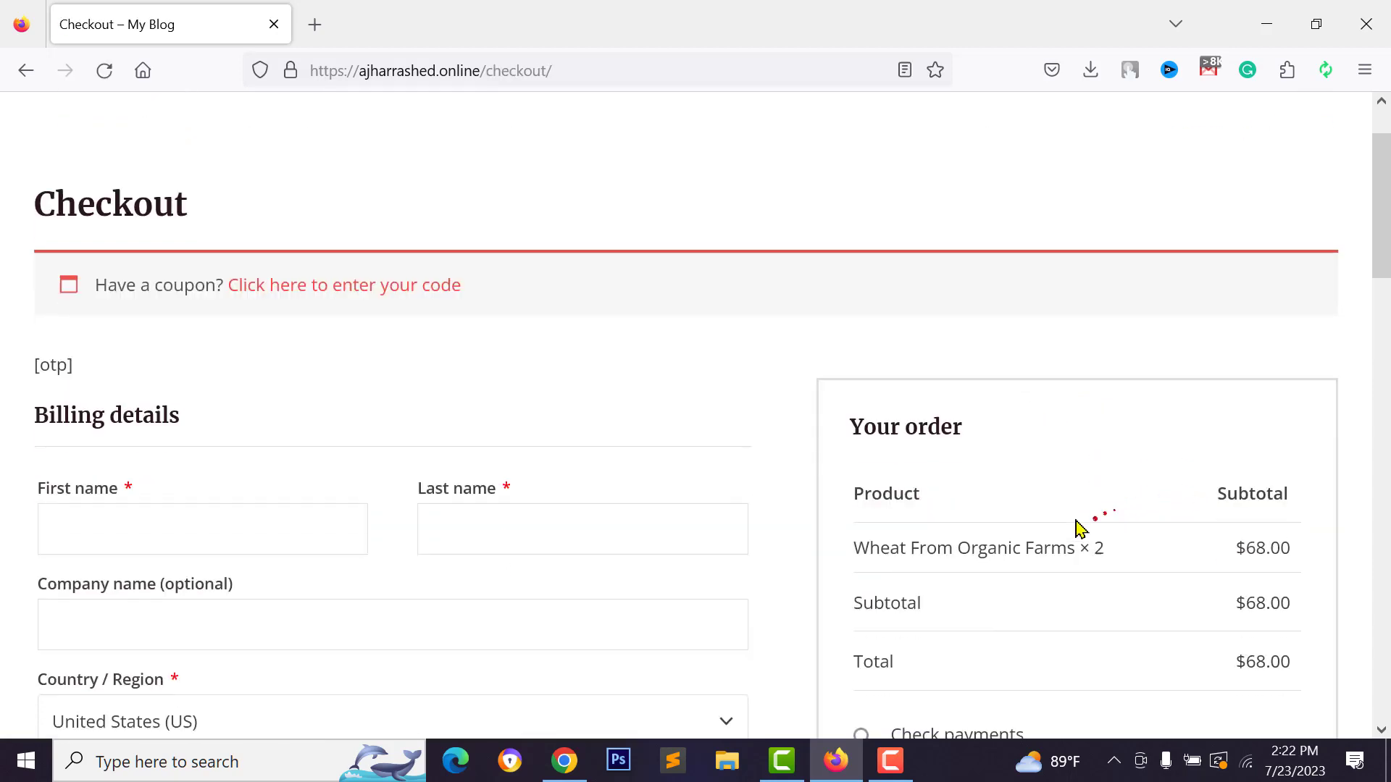
pyautogui.scroll(-2, 1067, 512)
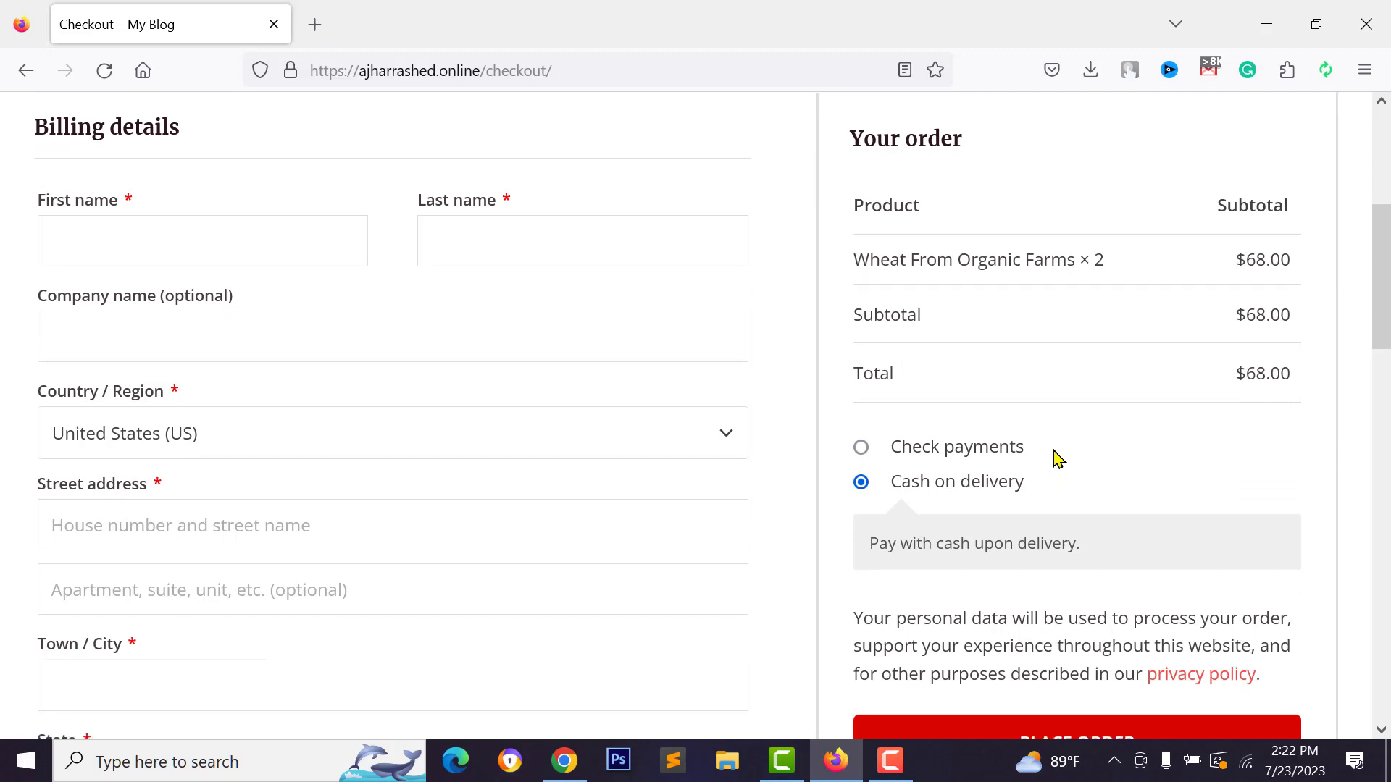
pyautogui.scroll(-1, 1054, 460)
pyautogui.scroll(-1, 1053, 449)
pyautogui.scroll(3, 790, 519)
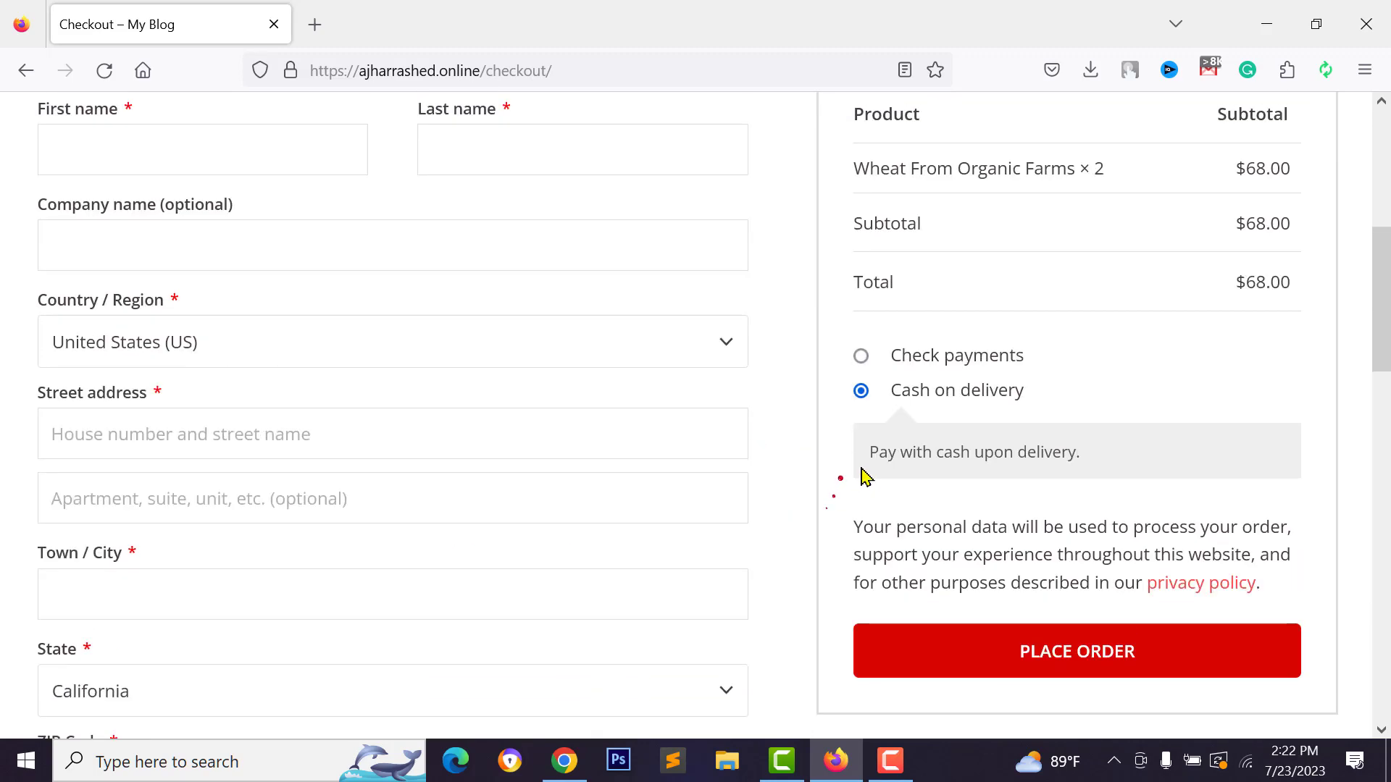
pyautogui.scroll(2, 1027, 317)
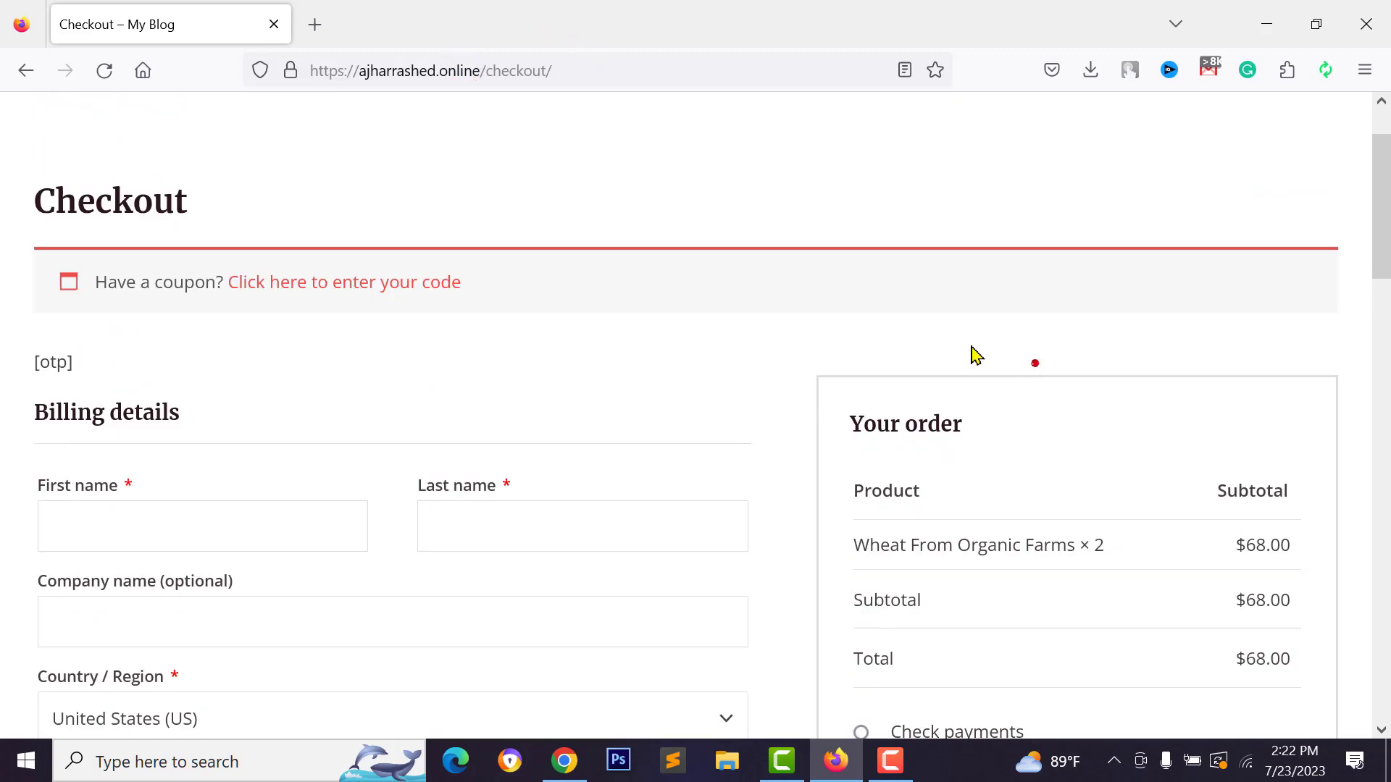
pyautogui.scroll(-3, 777, 484)
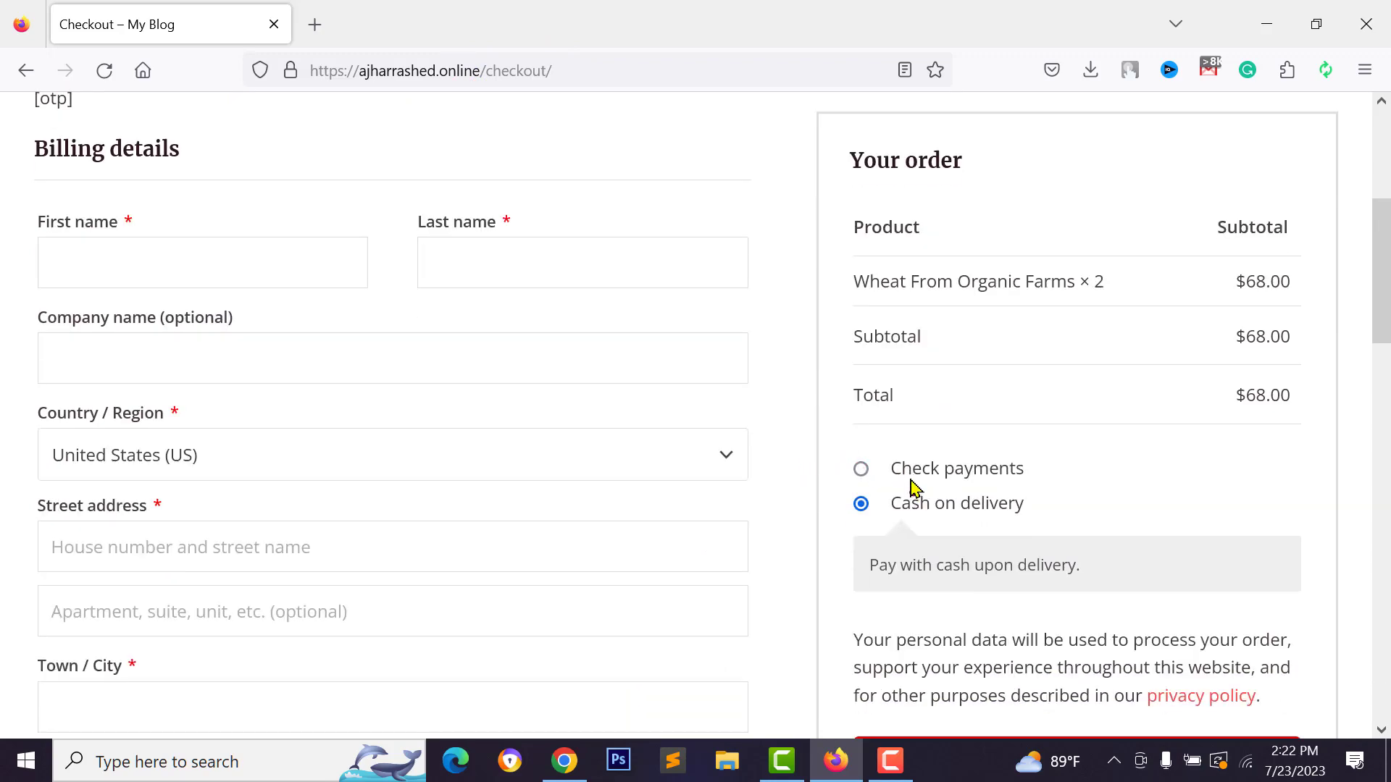
pyautogui.scroll(-1, 908, 449)
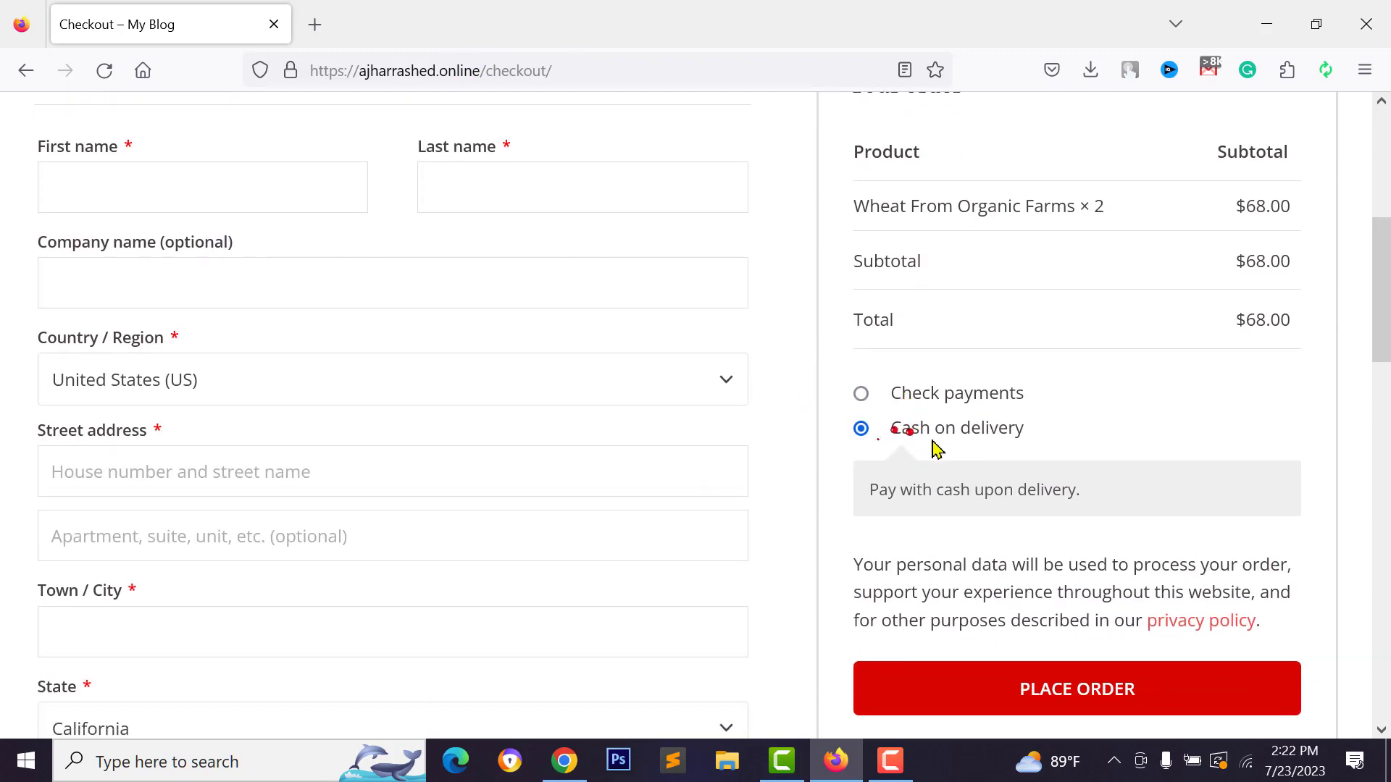
pyautogui.scroll(2, 197, 373)
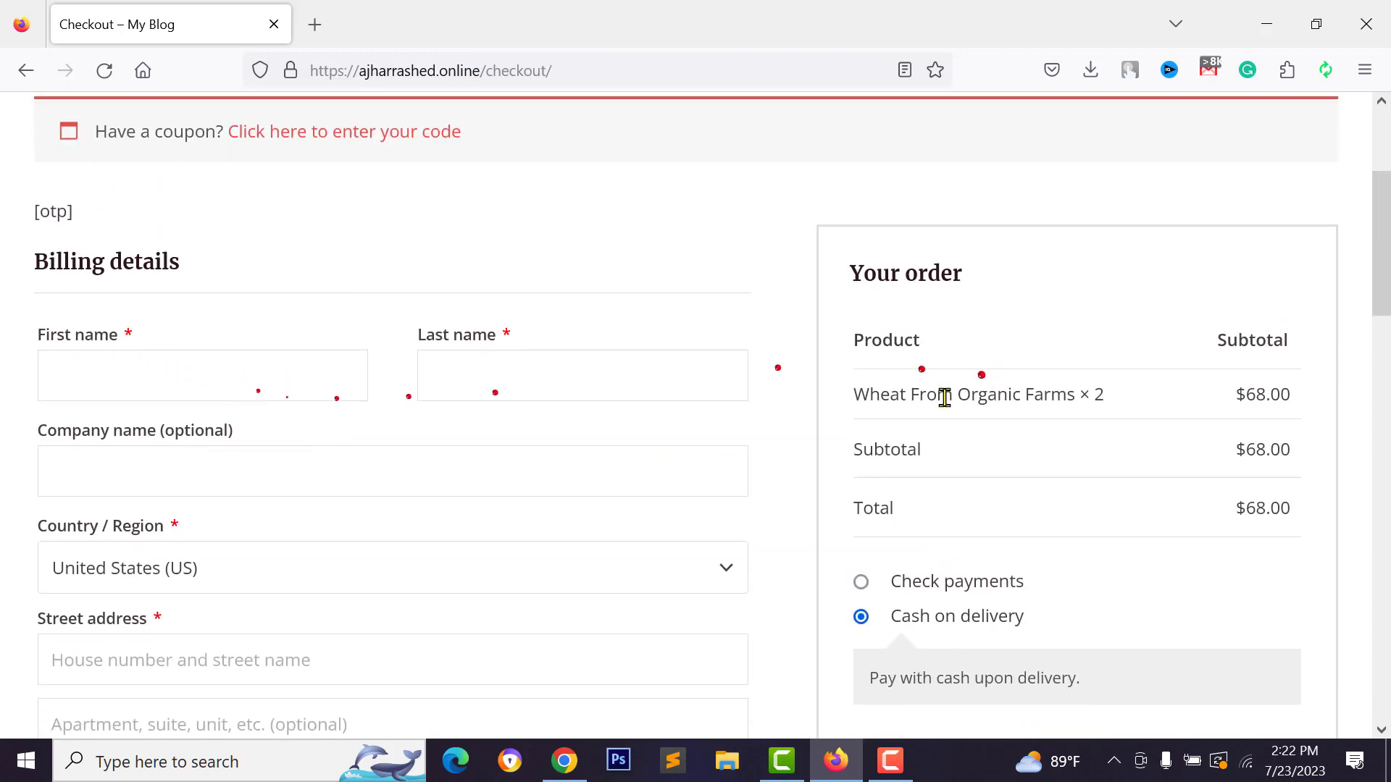
pyautogui.scroll(-4, 518, 500)
pyautogui.click(1255, 148)
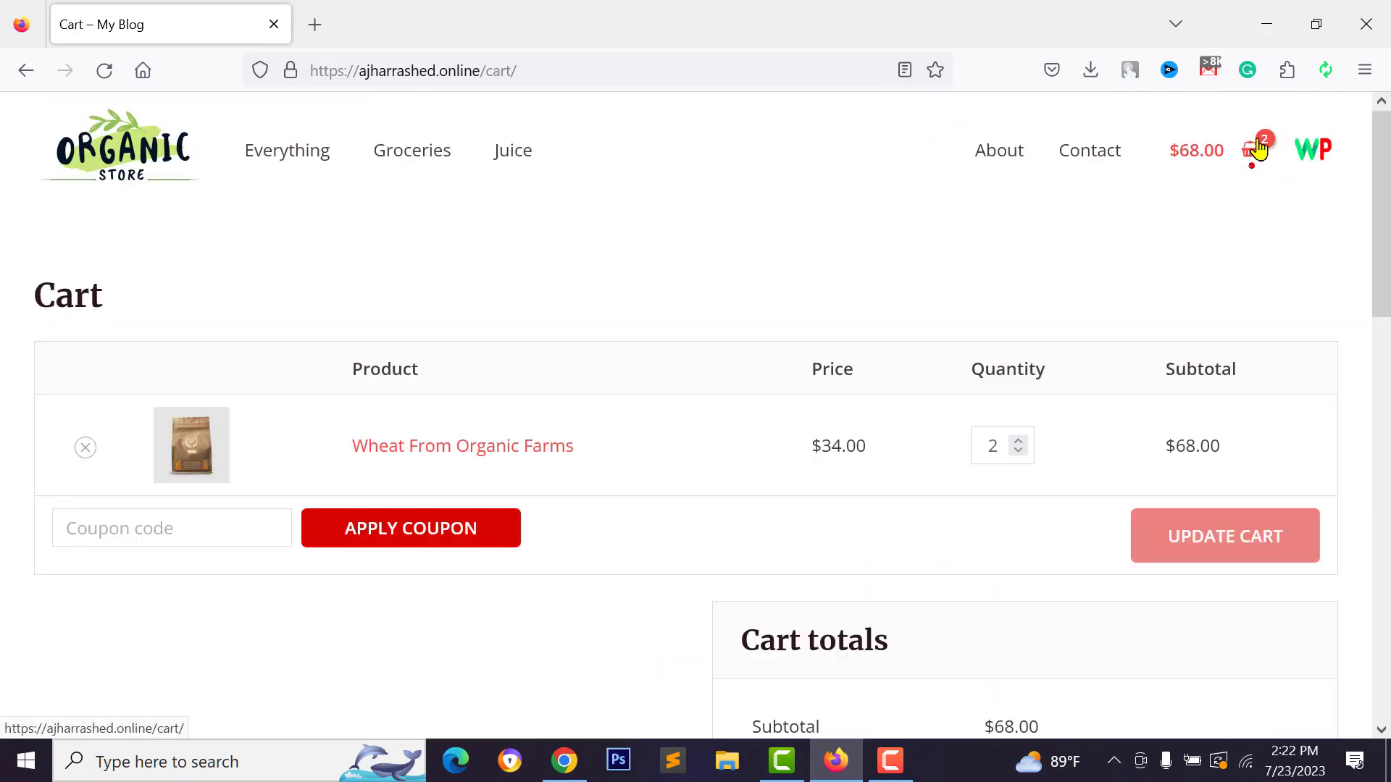
# - Add Natural Extracted Edible Oil ($25.00) to the cart, then go to the admin Dashboard
pyautogui.hotkey('alt', 'Left')
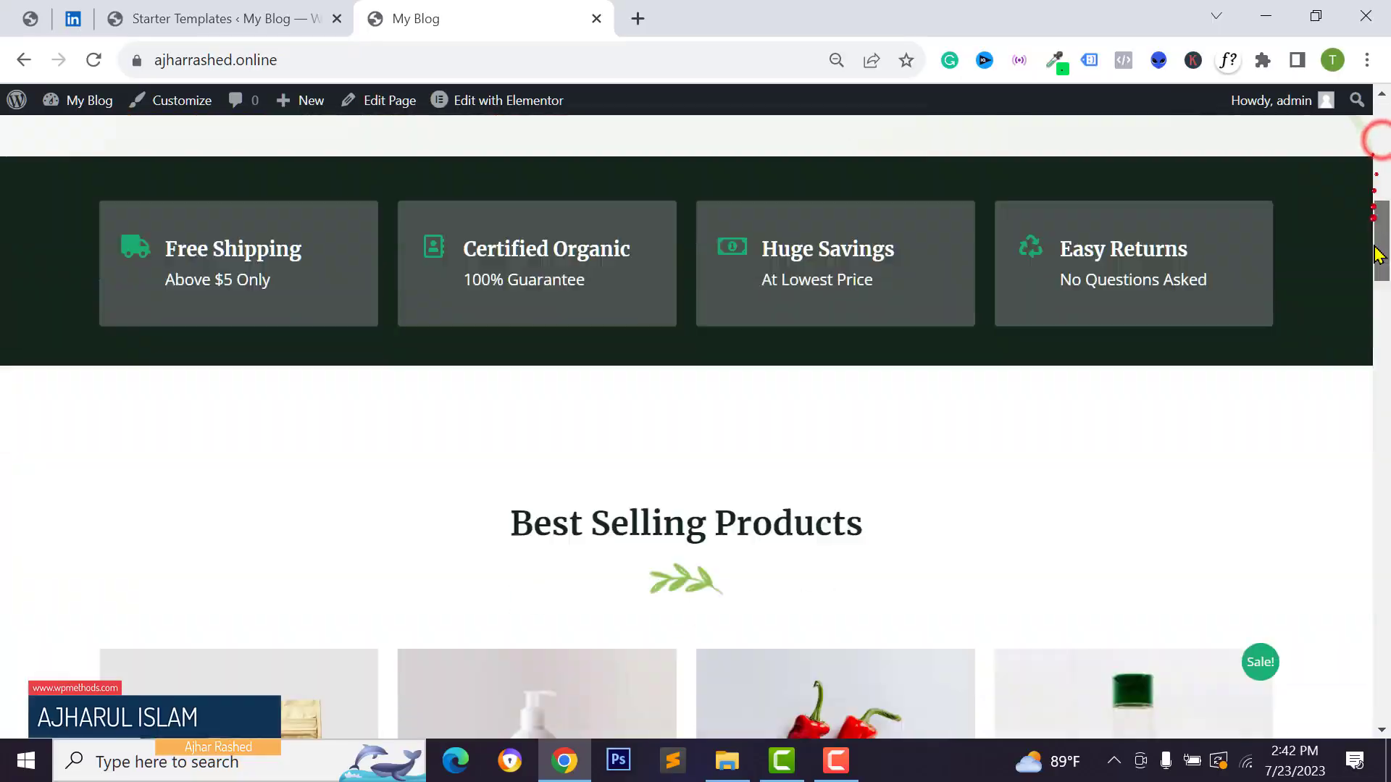
pyautogui.moveTo(1372, 116); pyautogui.dragTo(1381, 311)
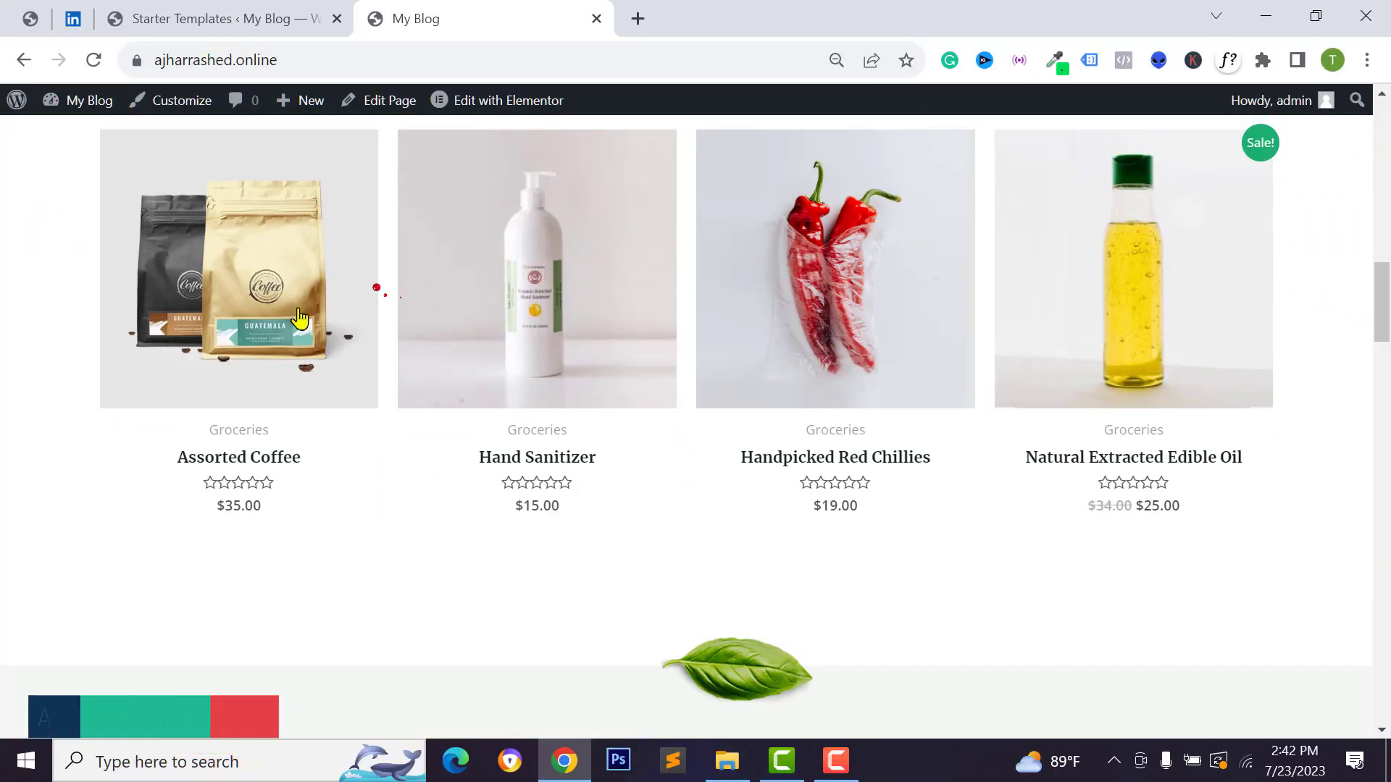
pyautogui.click(1116, 335)
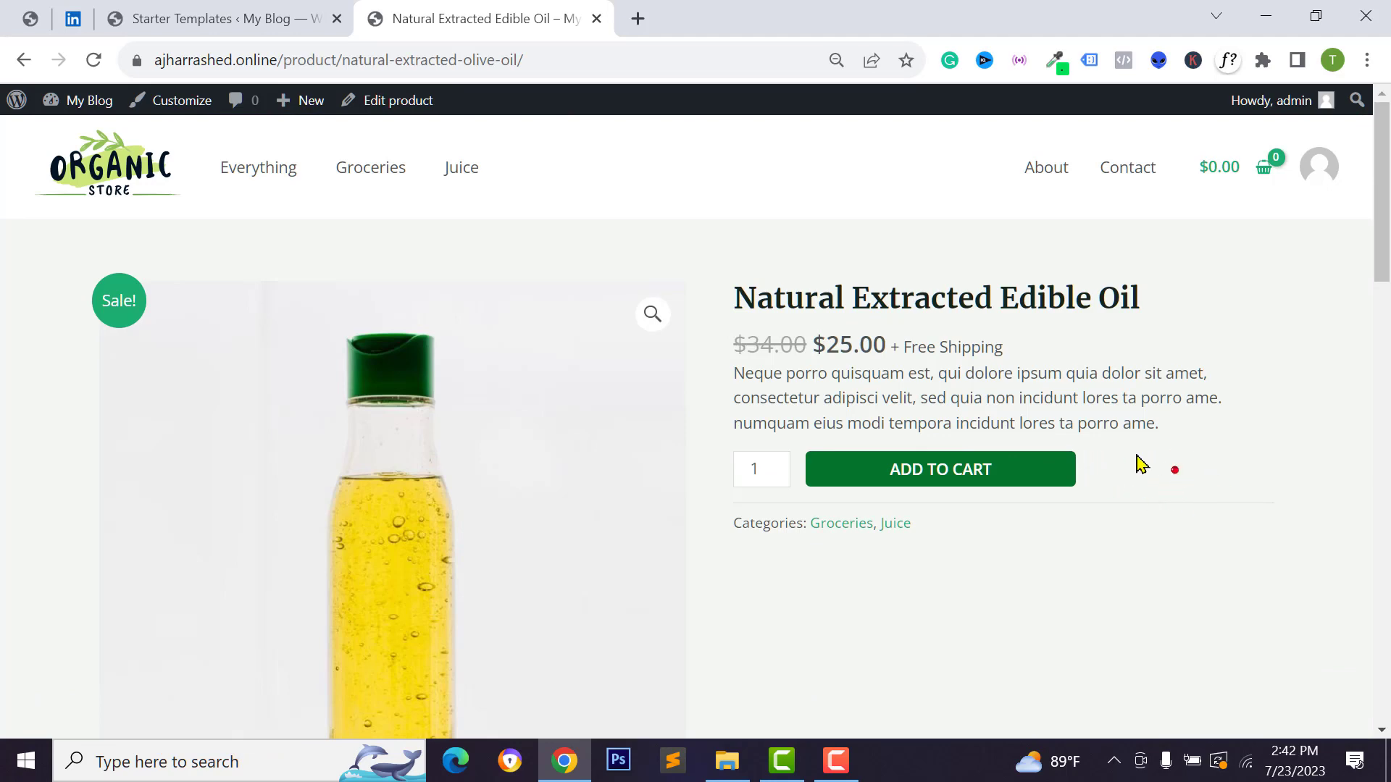
pyautogui.click(872, 468)
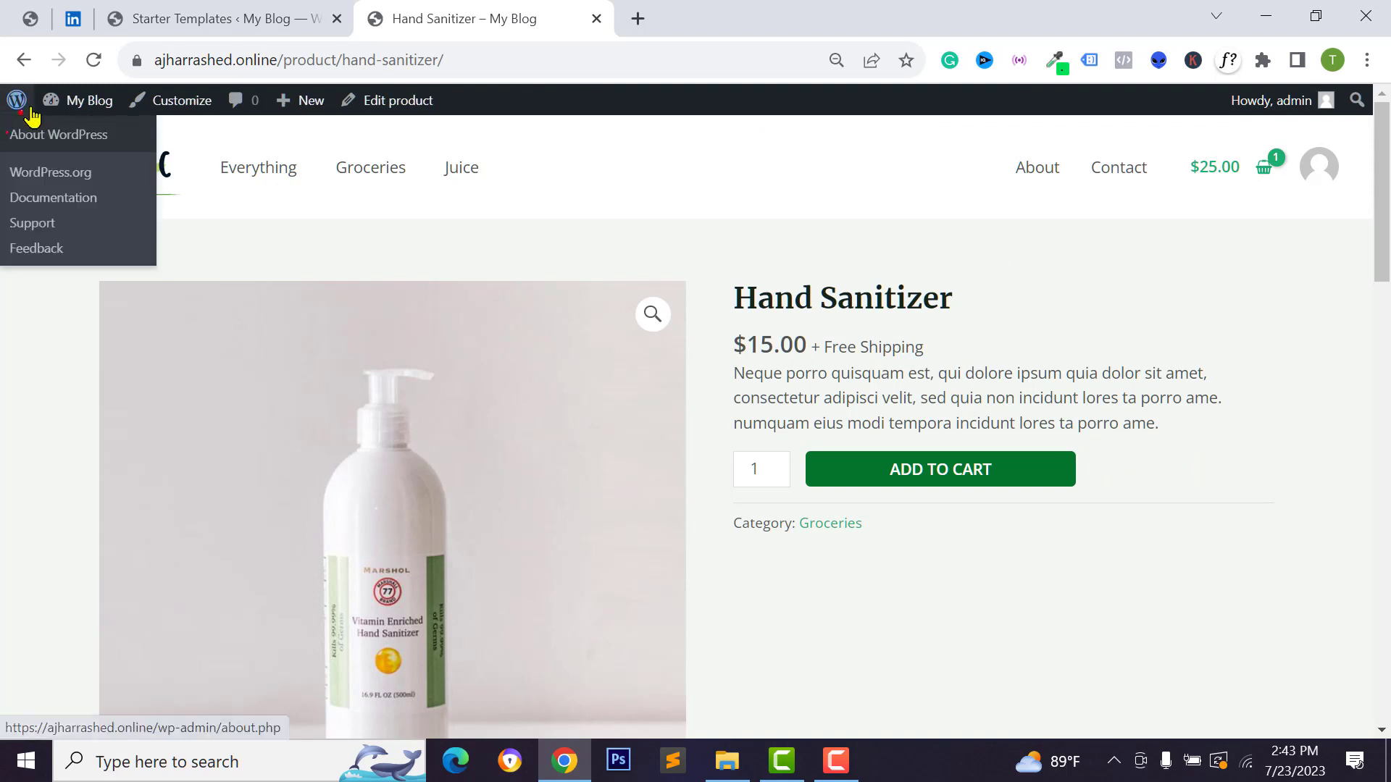
pyautogui.click(76, 134)
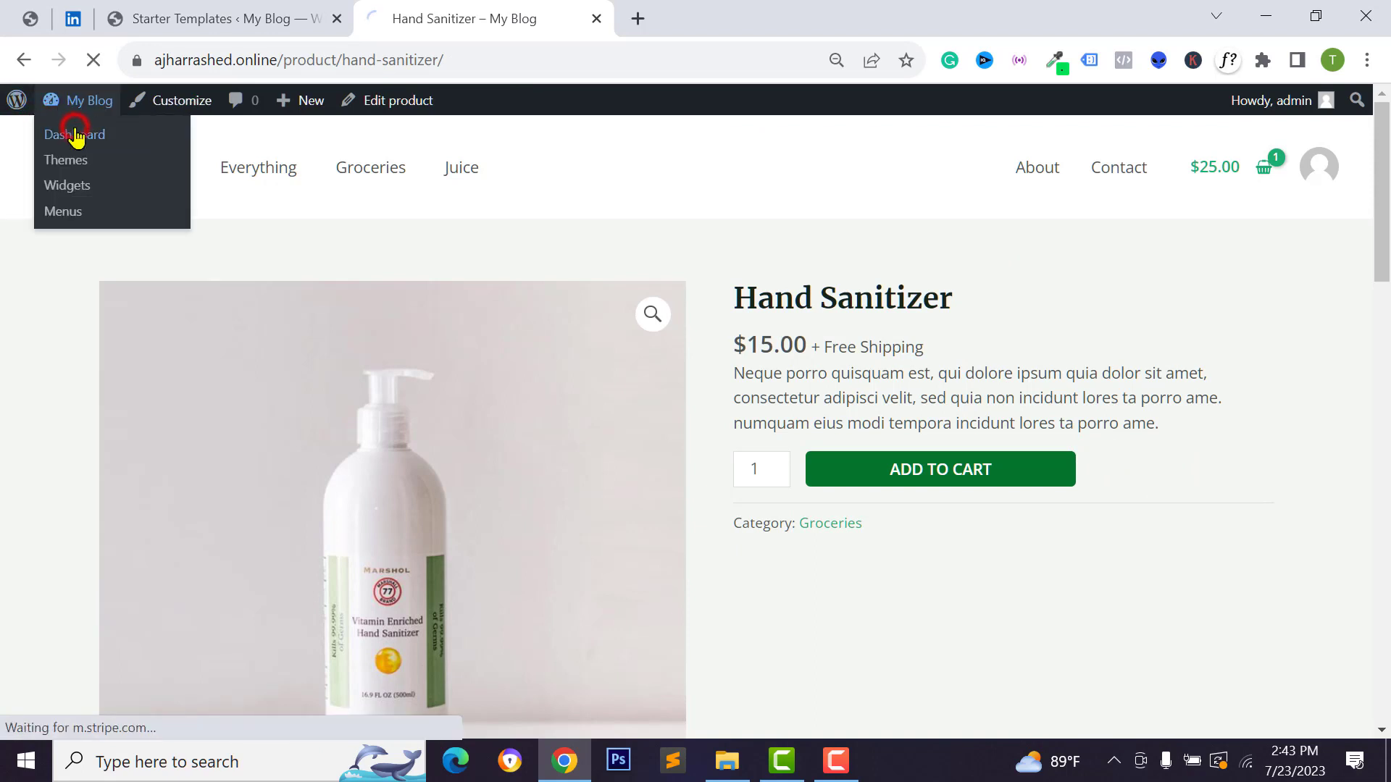
pyautogui.click(86, 138)
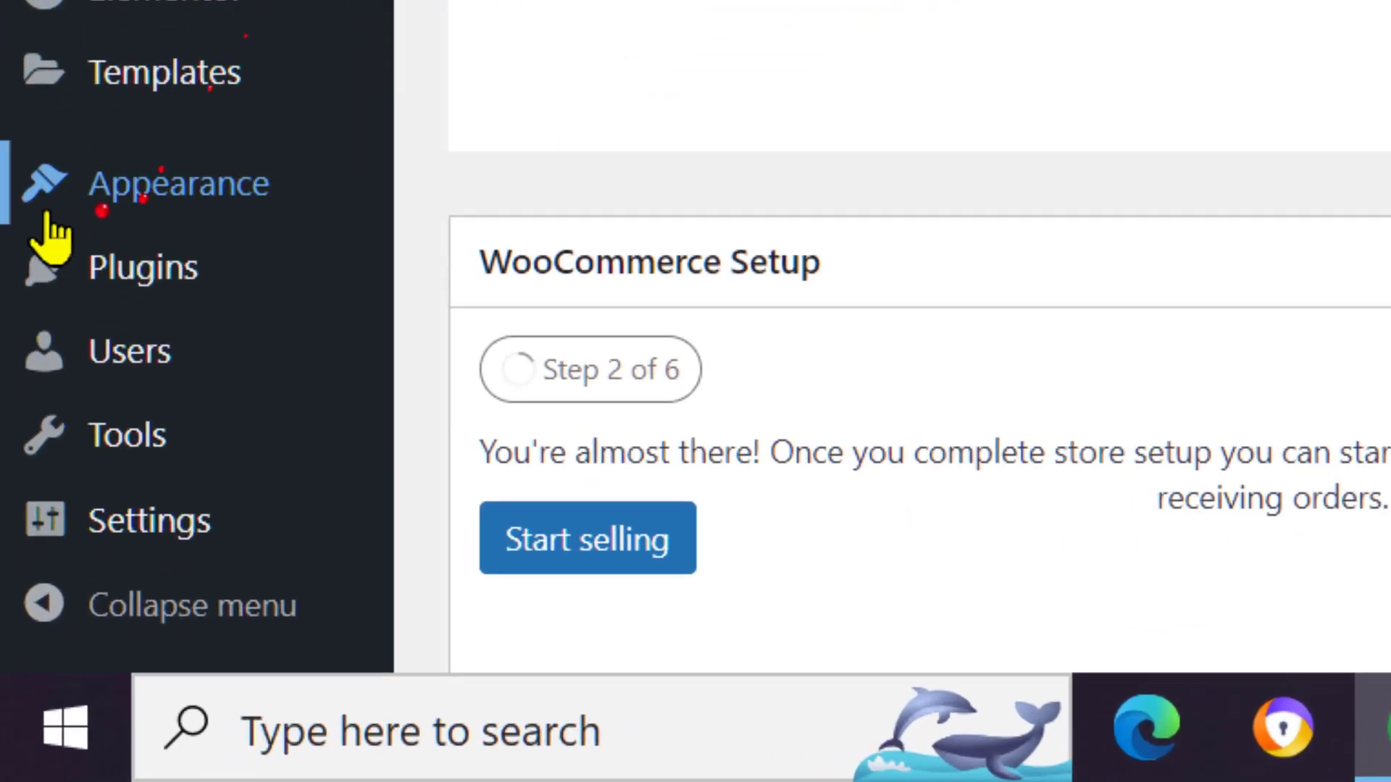
# - Search plugins for 'woocommerce buy now', then install and activate Quick Buy Now Button for WooCommerce
pyautogui.moveTo(33, 587)
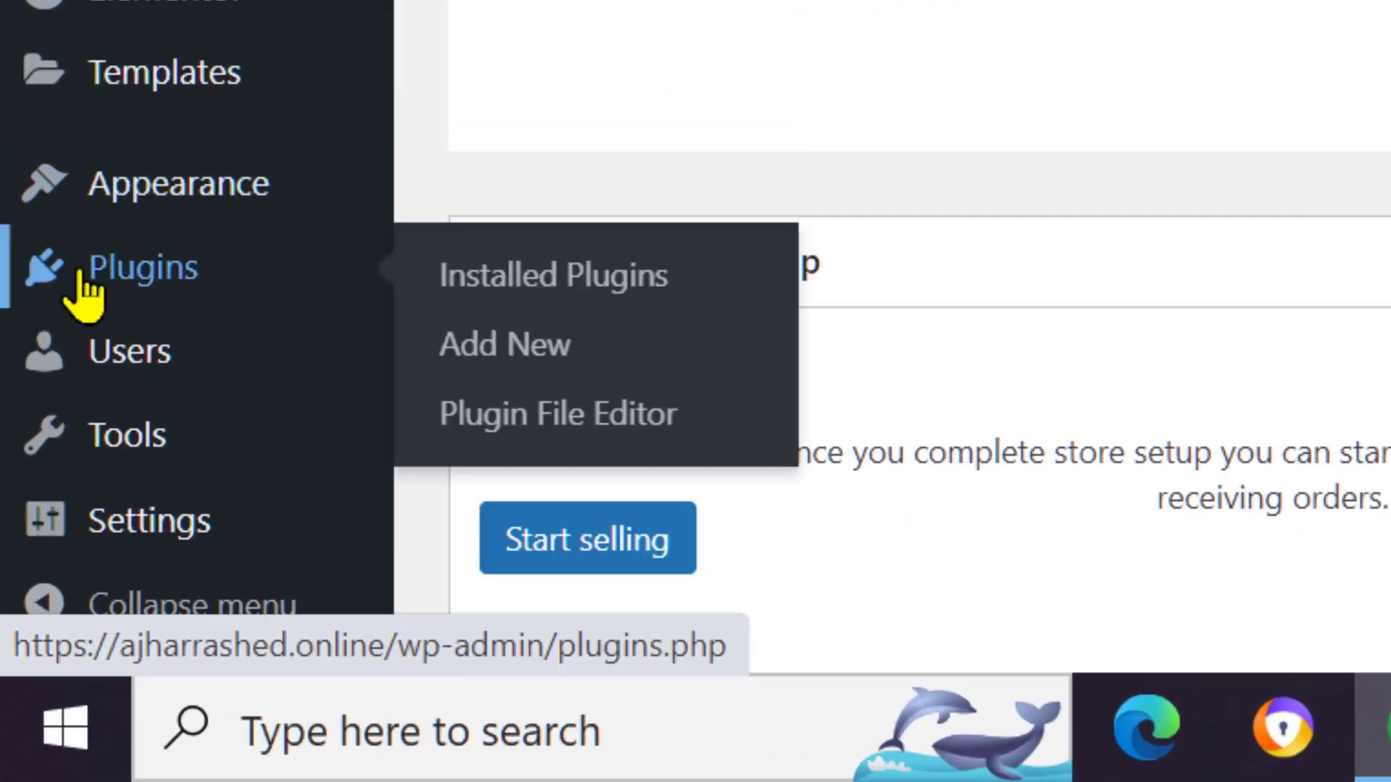
pyautogui.click(516, 344)
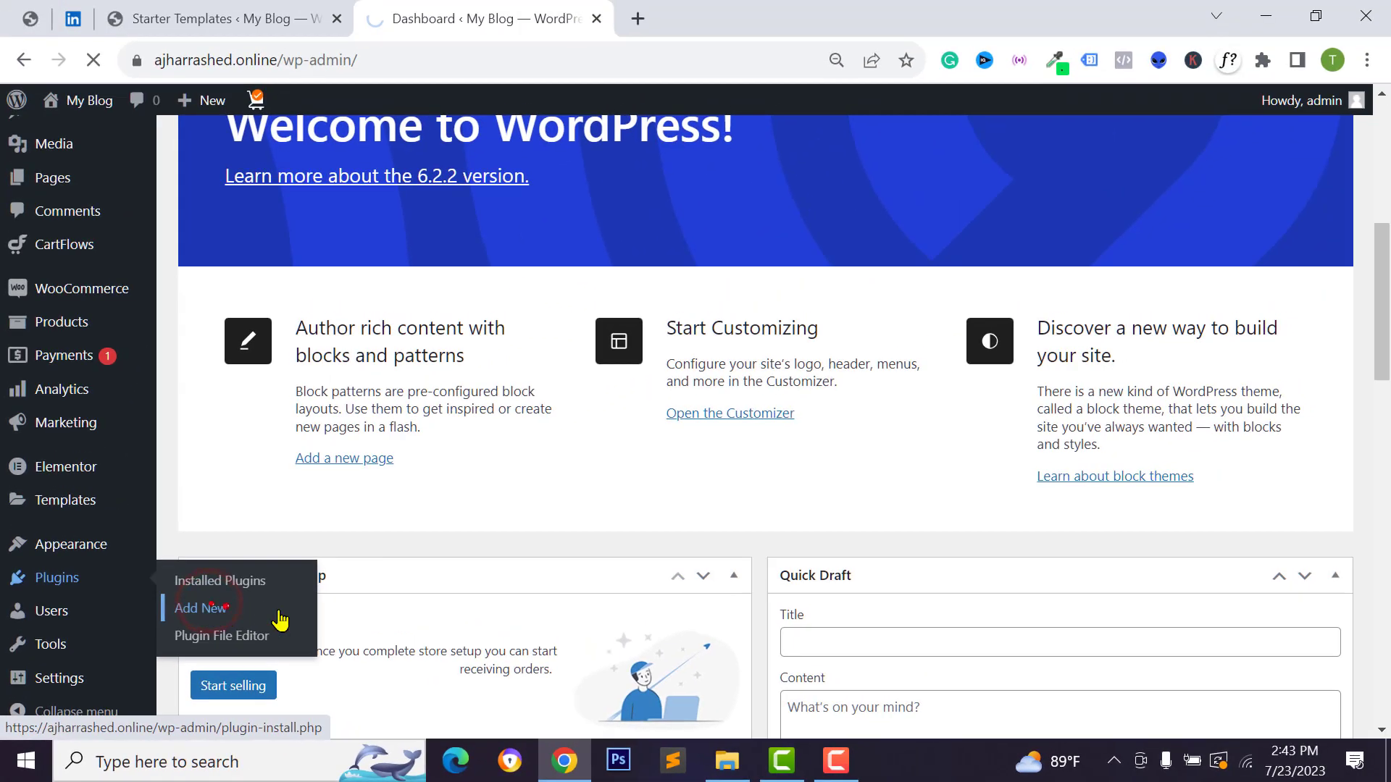
pyautogui.click(1110, 331)
pyautogui.write('woo')
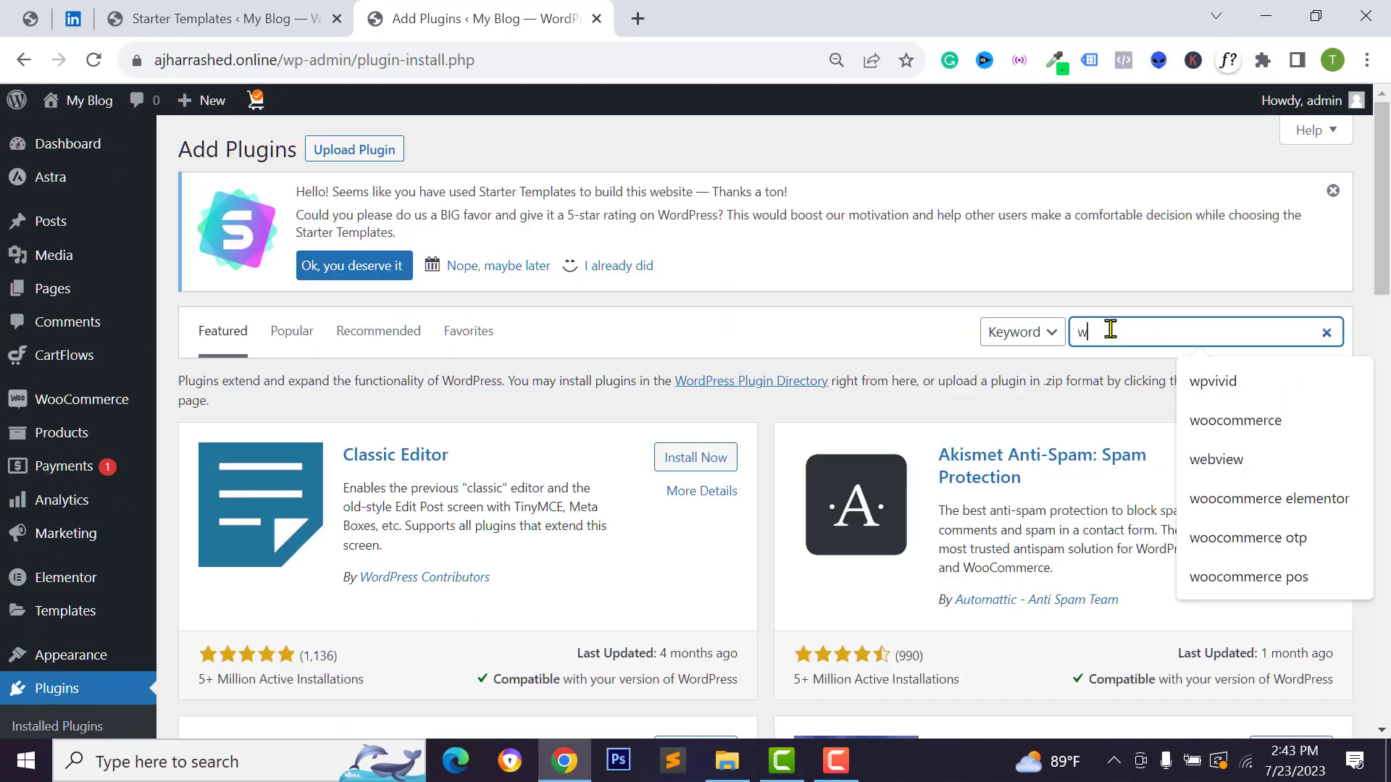
pyautogui.write('com')
pyautogui.write('merce buy')
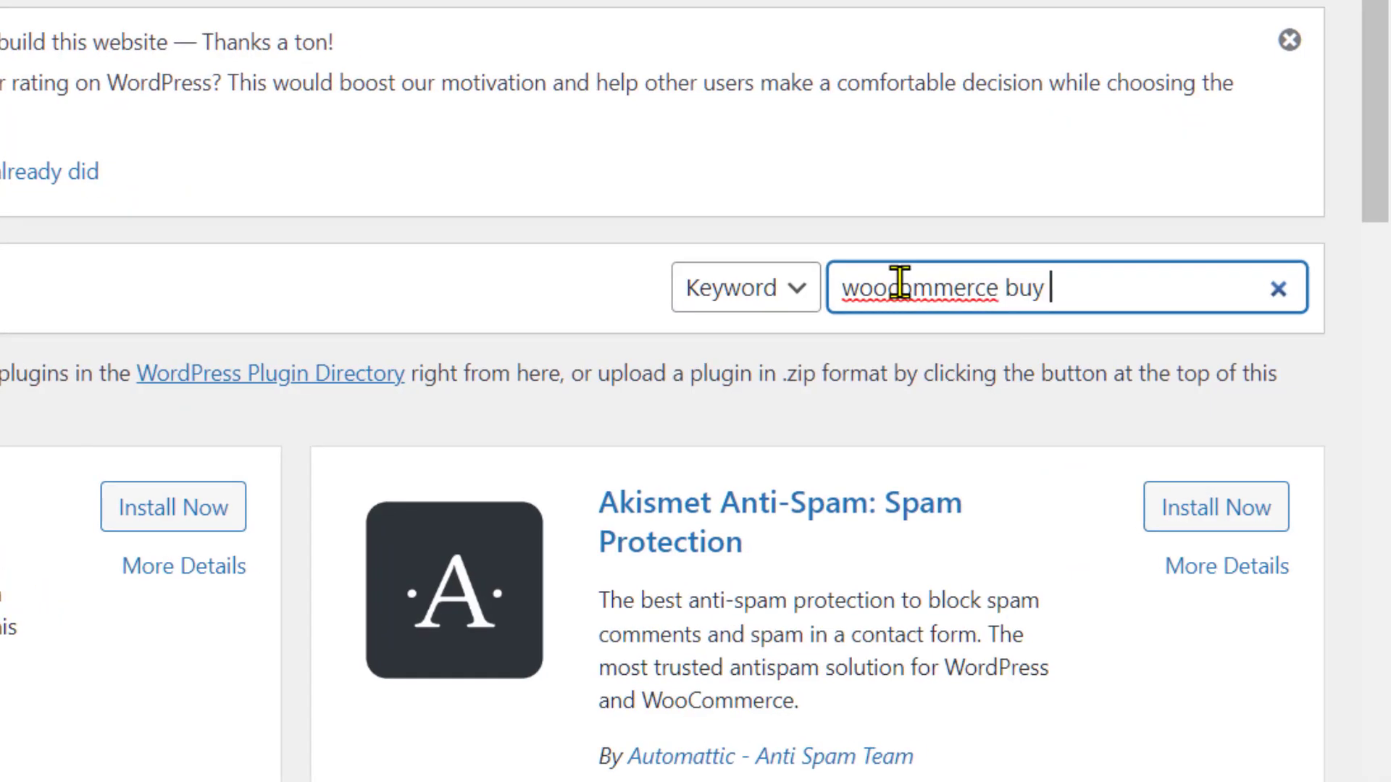
pyautogui.write(' now')
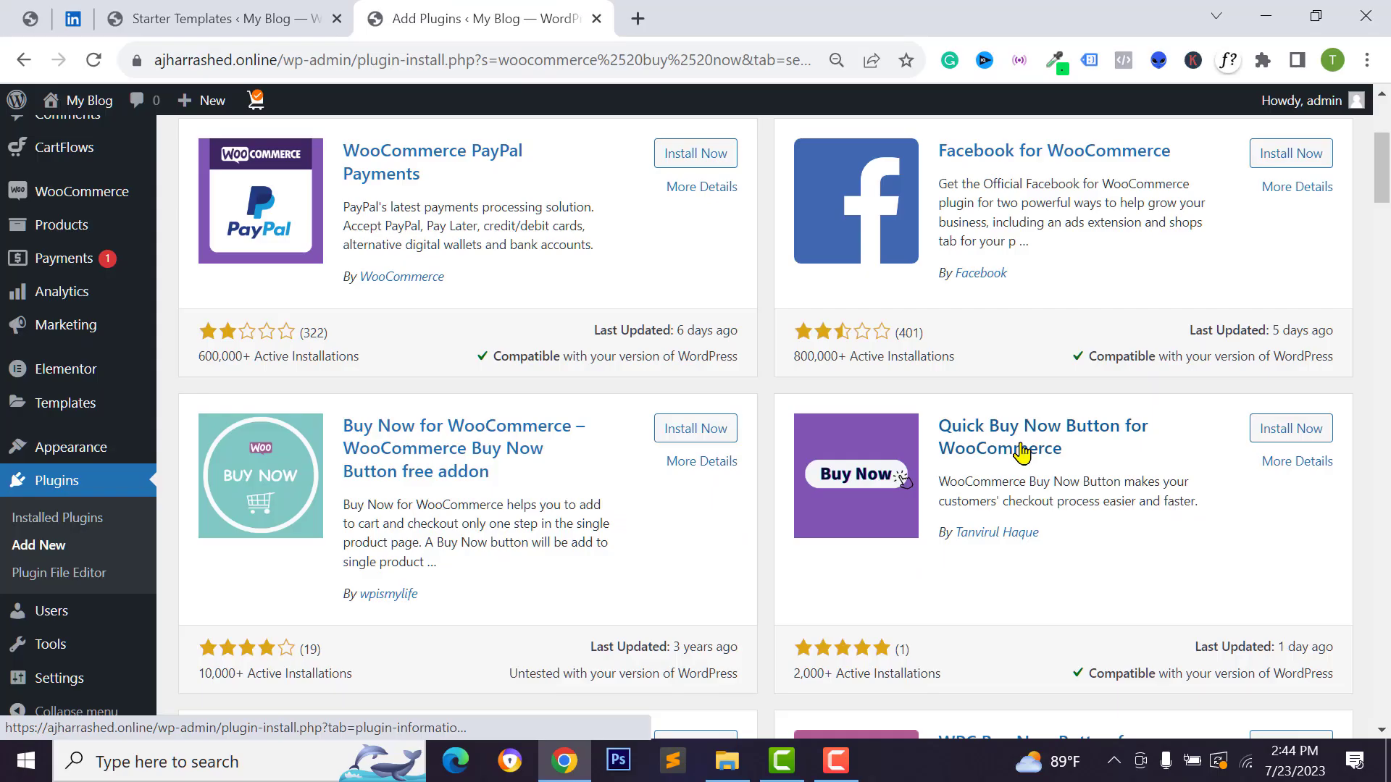
pyautogui.click(1276, 433)
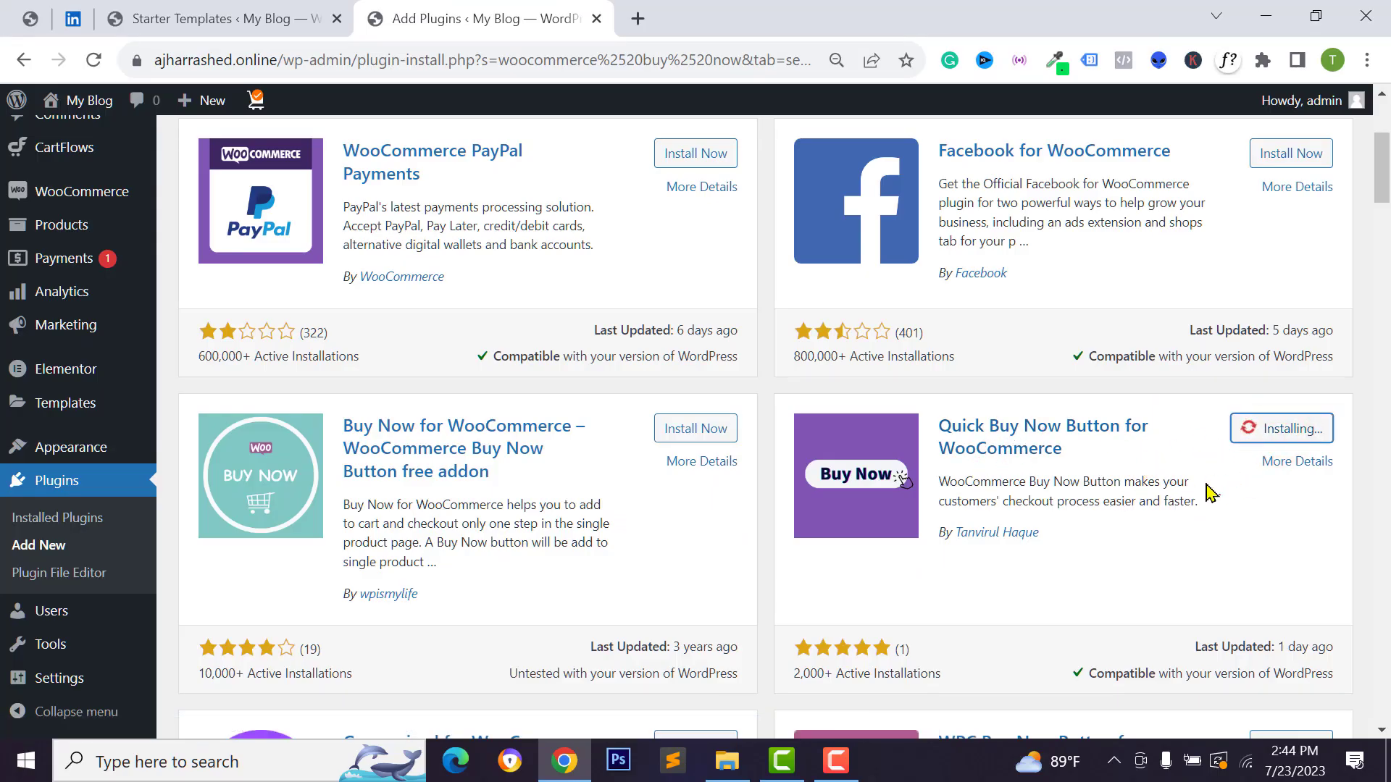
pyautogui.click(1297, 432)
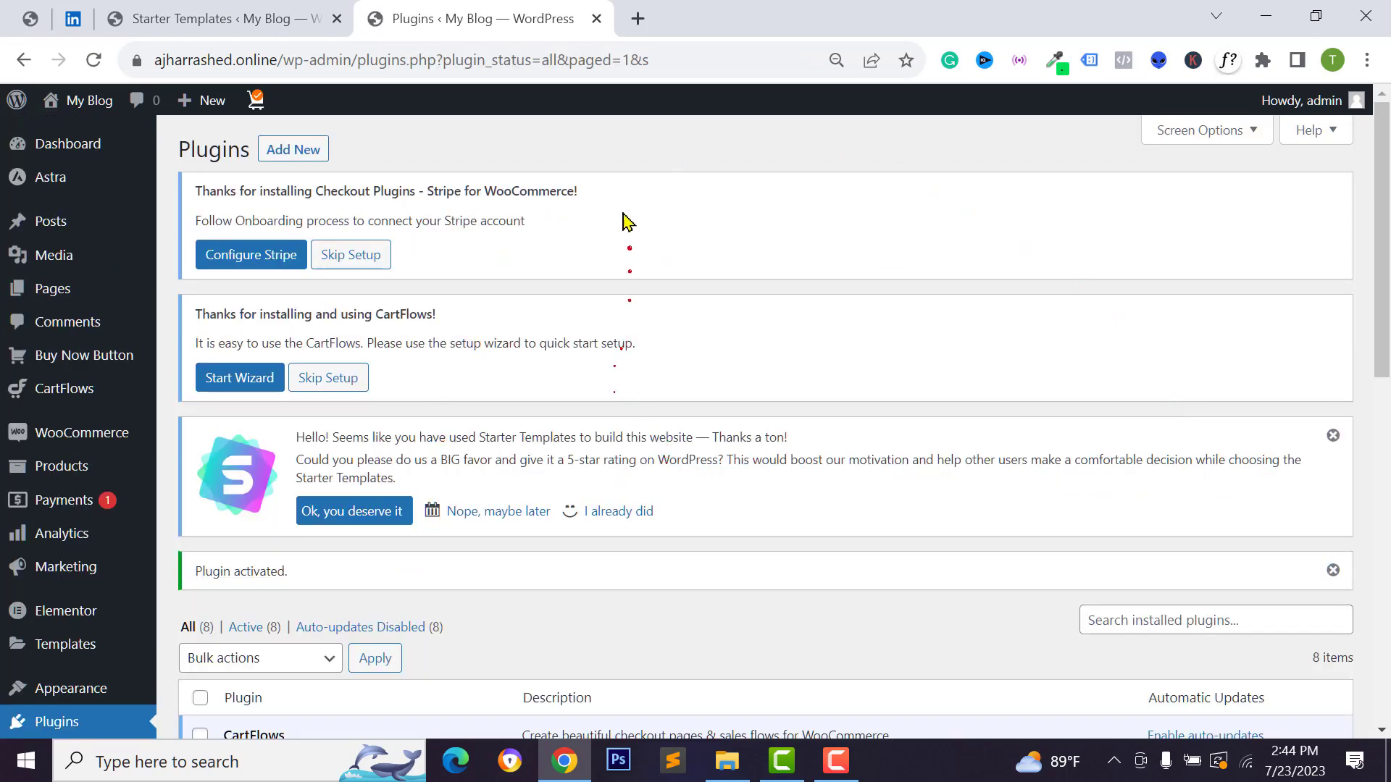
# - Open the Hand Sanitizer product to see the new BUY NOW button, then return to Plugins
pyautogui.scroll(-2, 749, 565)
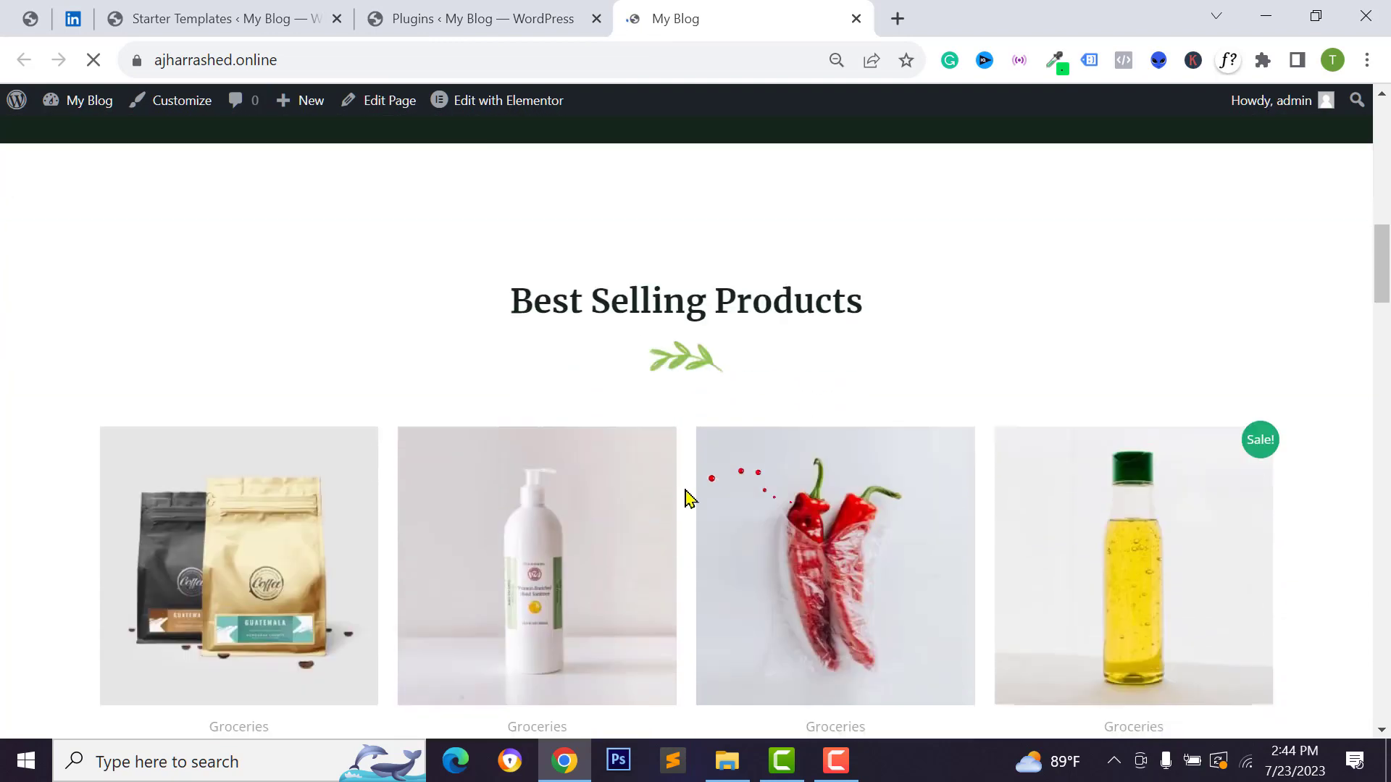
pyautogui.scroll(-4, 689, 497)
pyautogui.click(554, 337)
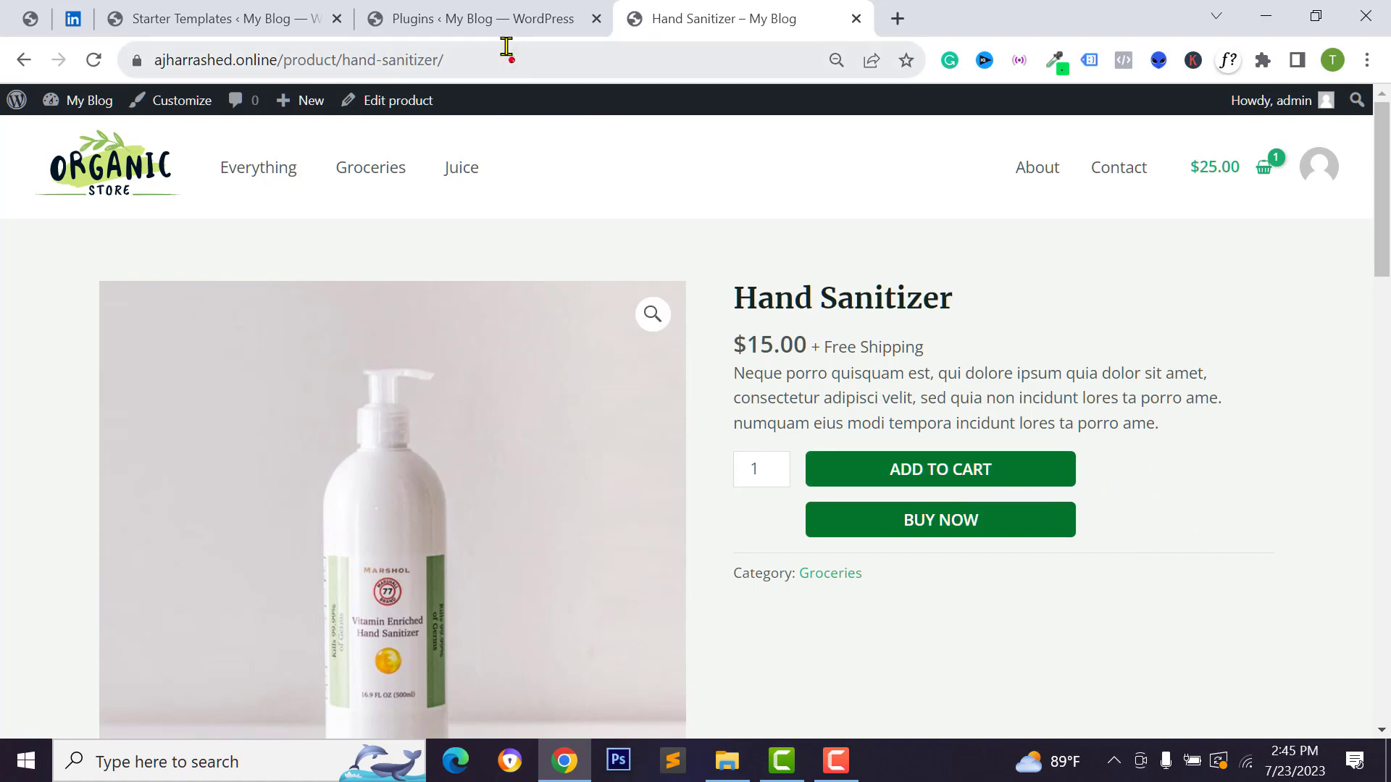
pyautogui.click(506, 18)
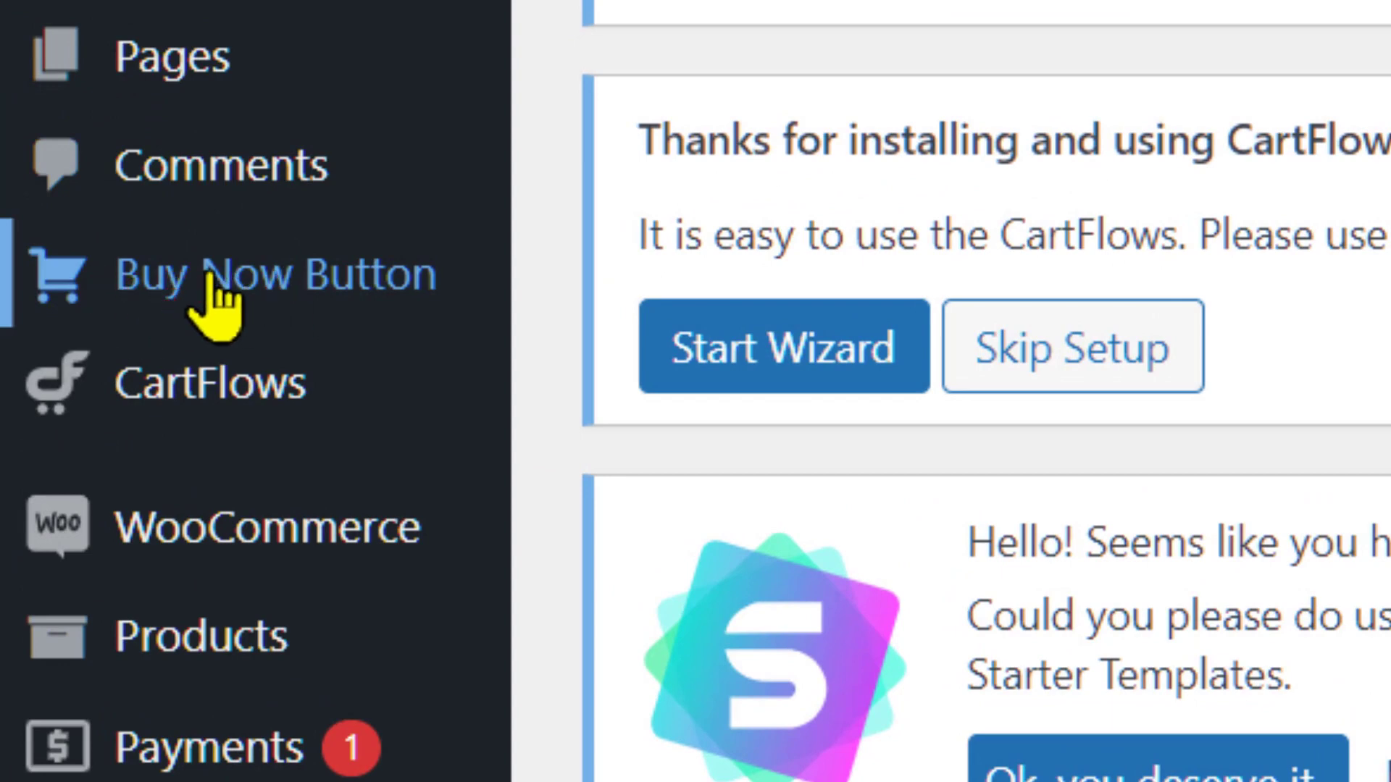
# - Open the Buy Now Button settings and review the single-product, shop and Checkout Page redirect options
pyautogui.click(306, 279)
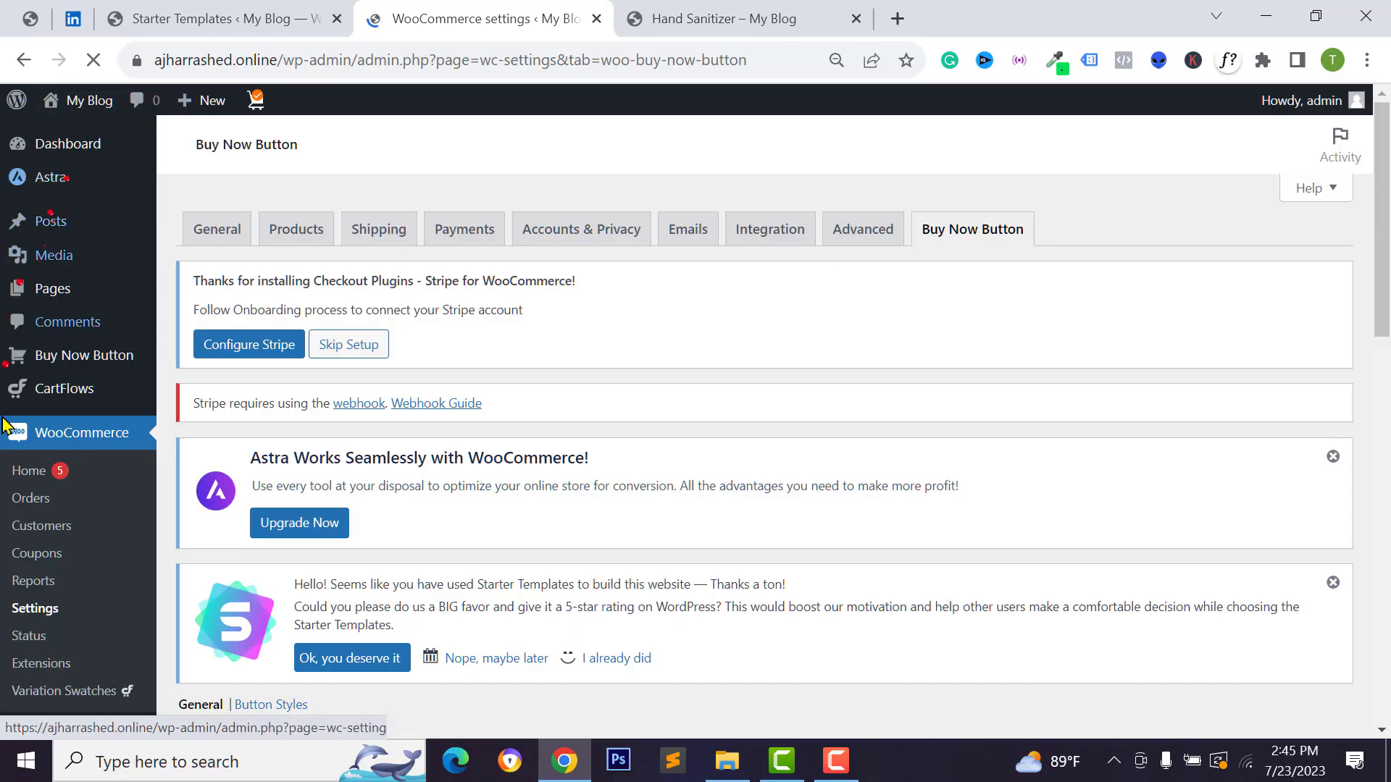
pyautogui.scroll(-2, 600, 472)
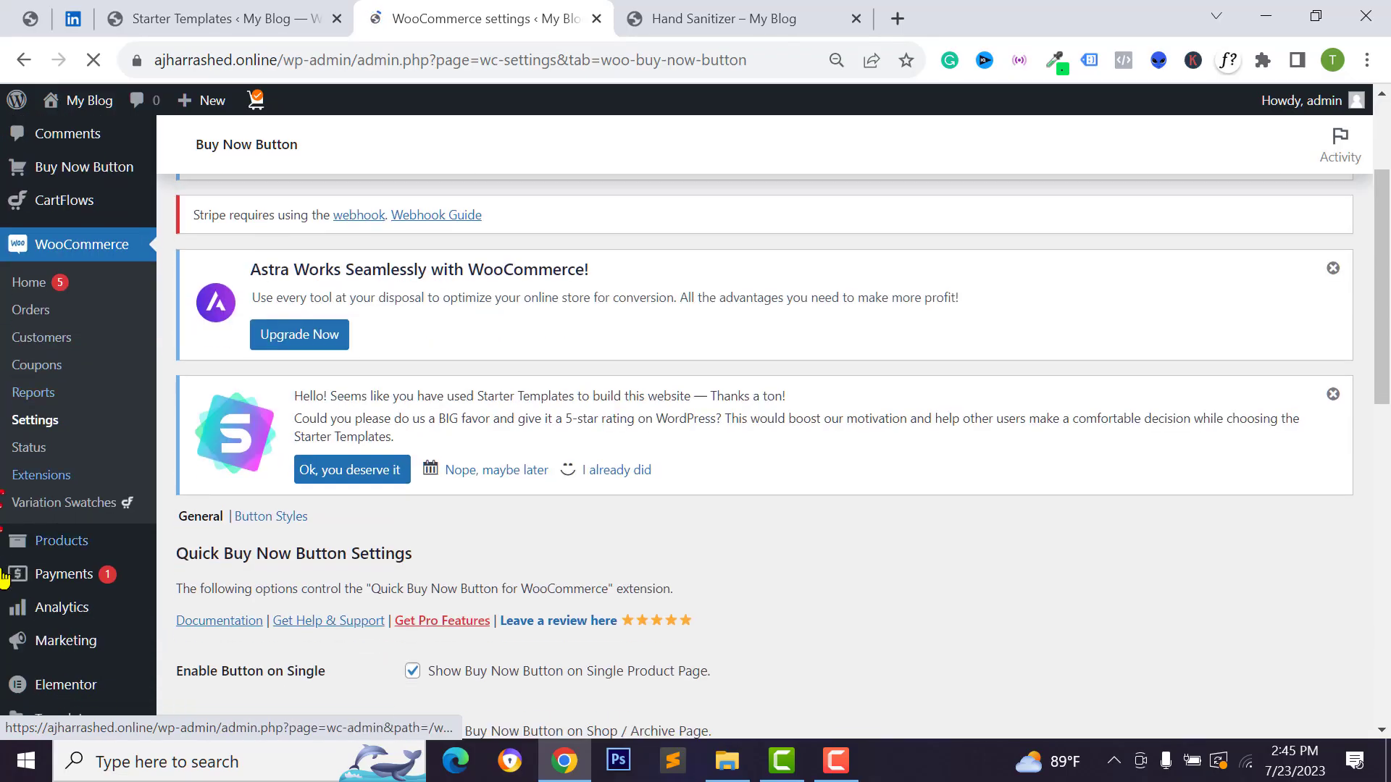
pyautogui.scroll(-7, 600, 472)
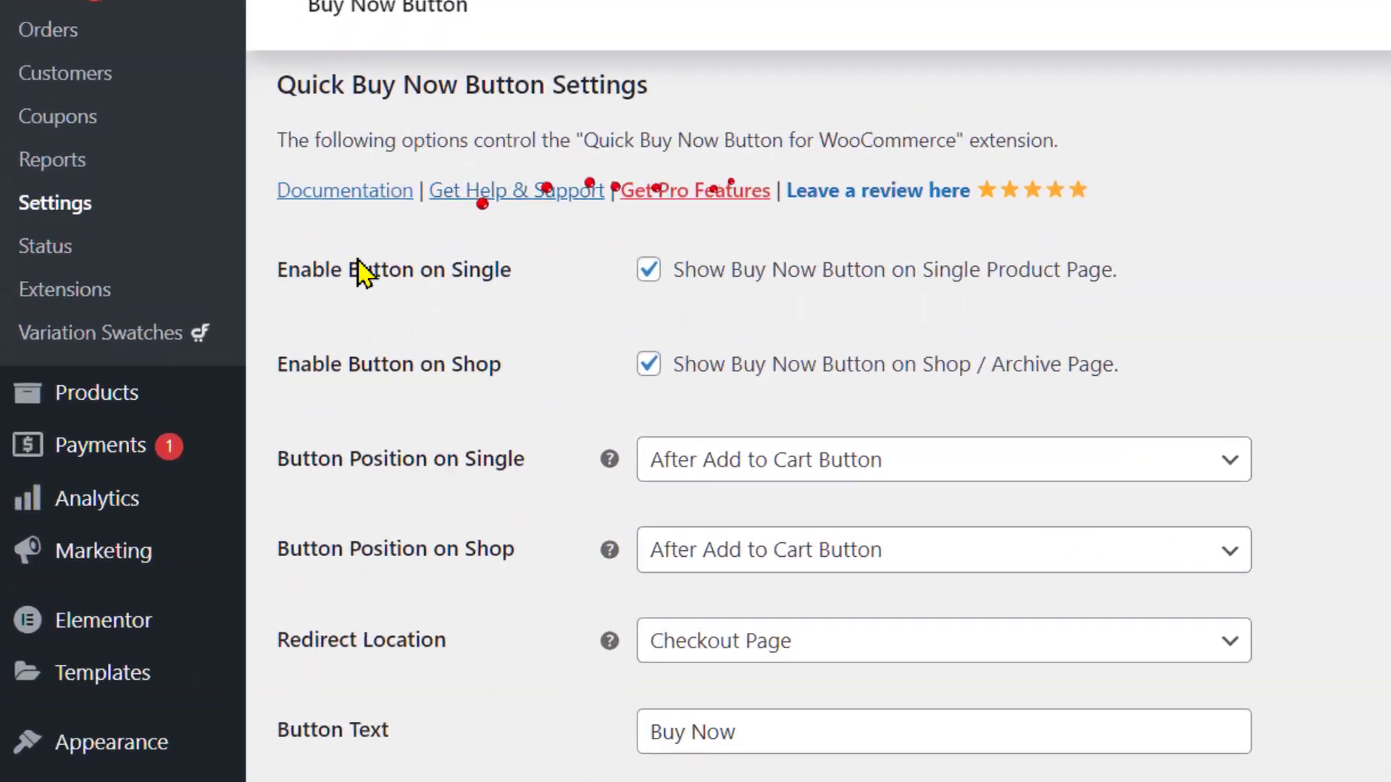
pyautogui.scroll(1, 360, 273)
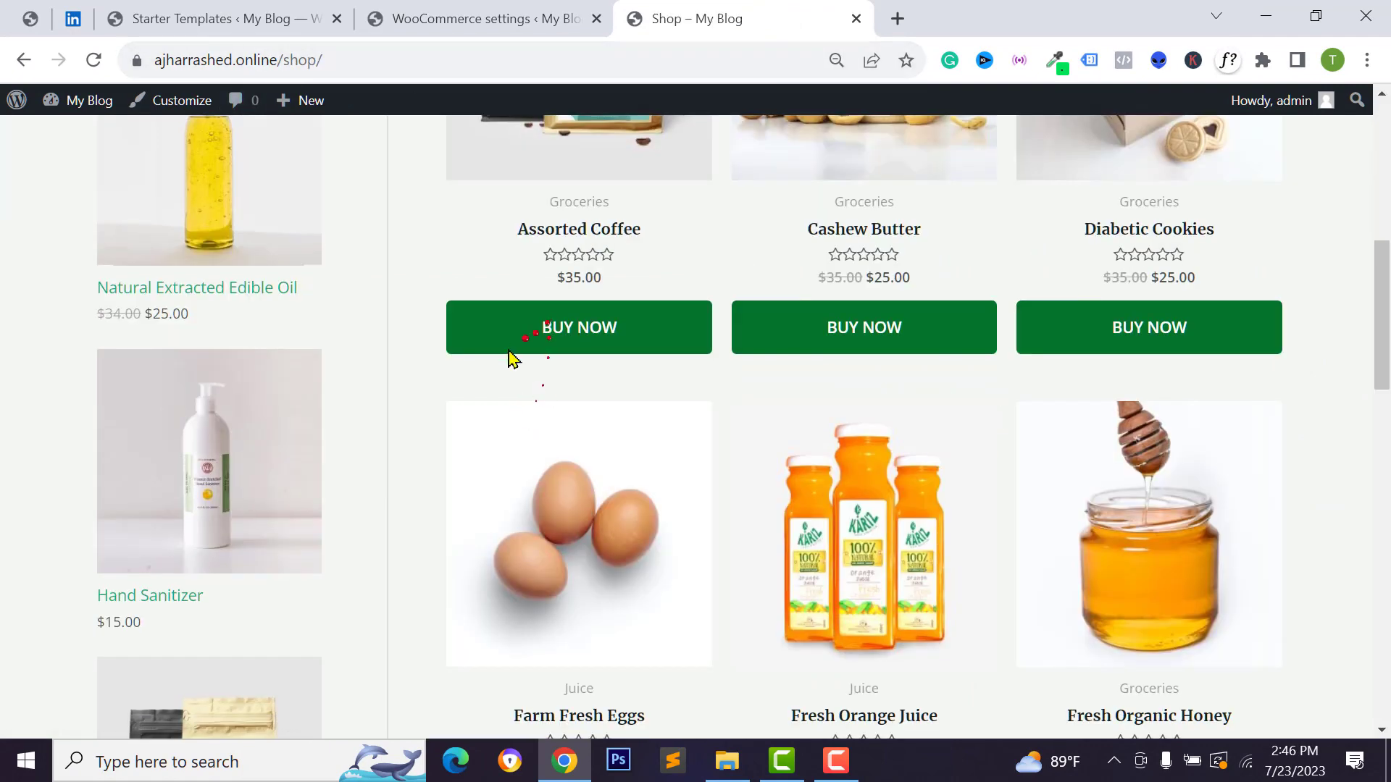
pyautogui.scroll(-5, 1113, 435)
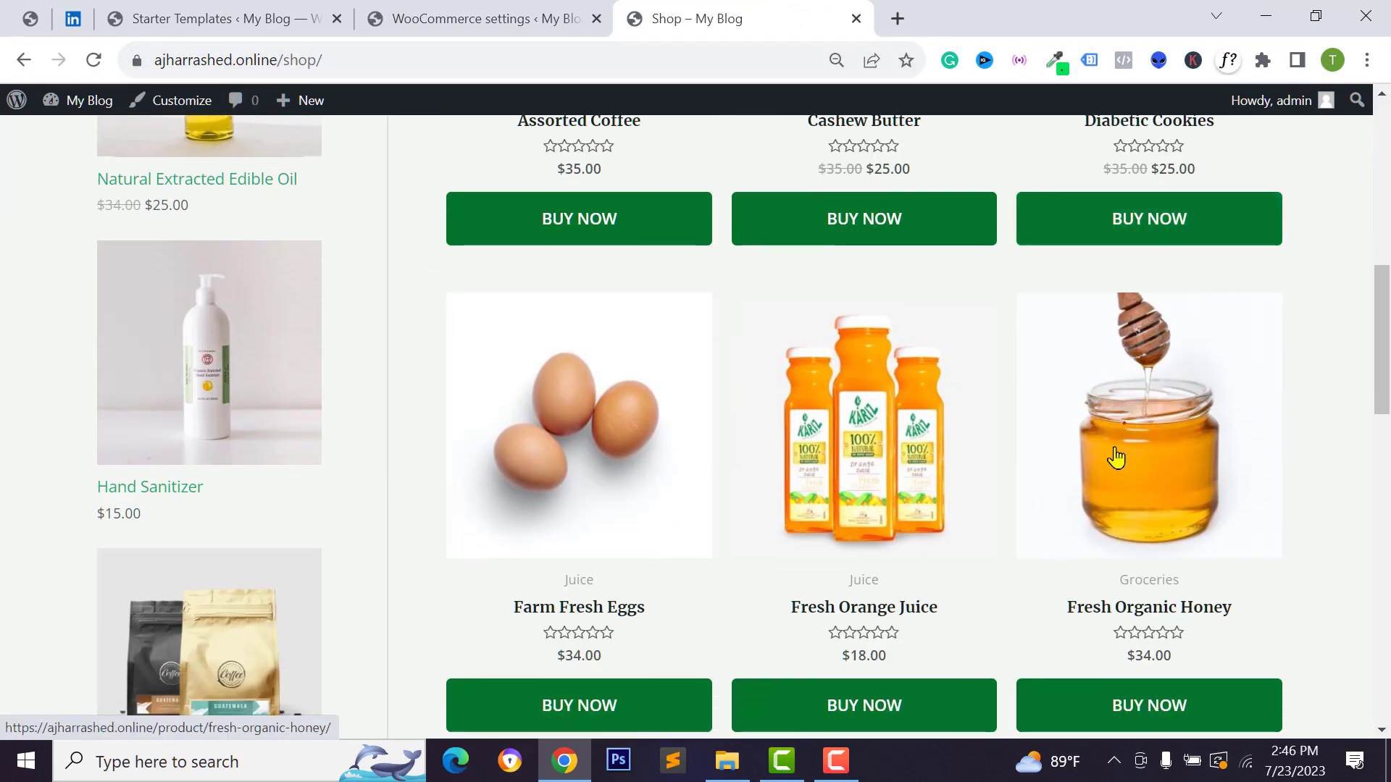
pyautogui.scroll(2, 884, 490)
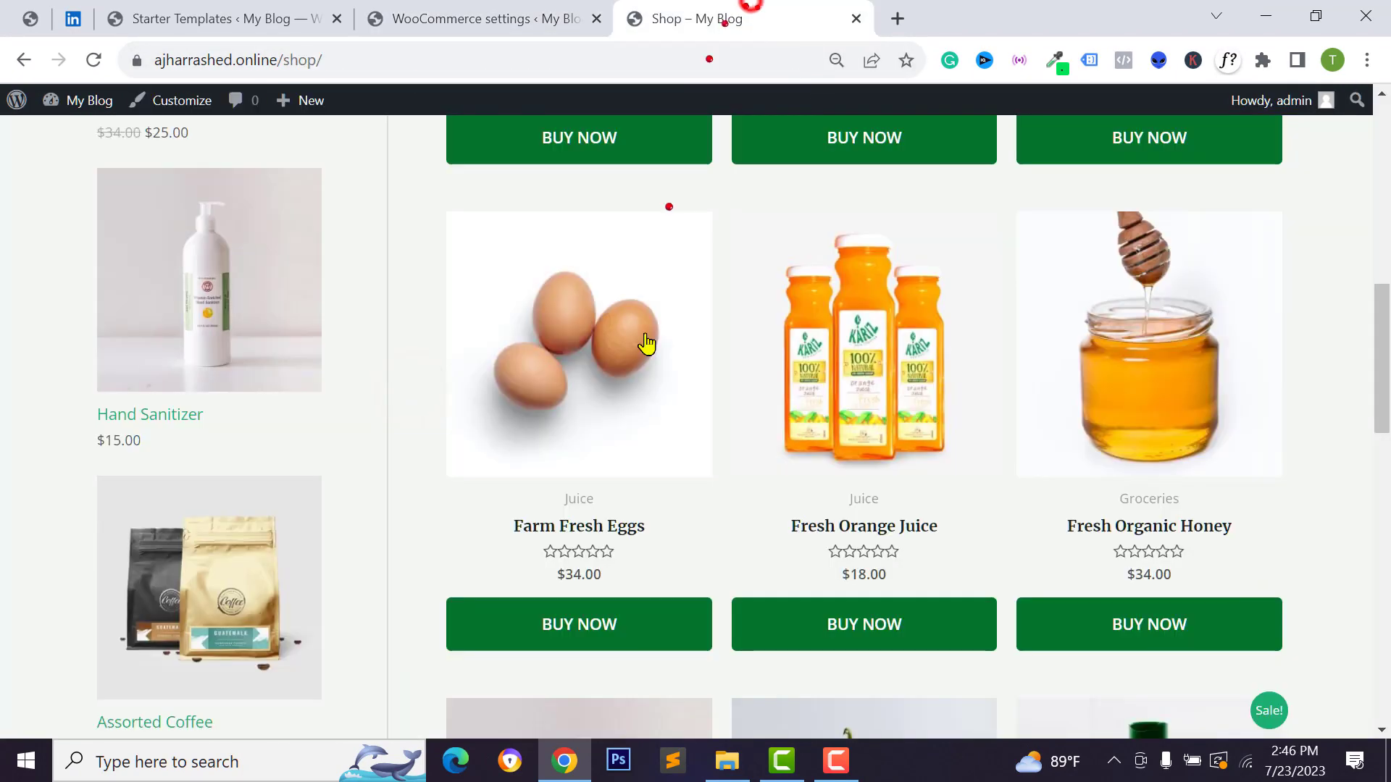
pyautogui.click(464, 11)
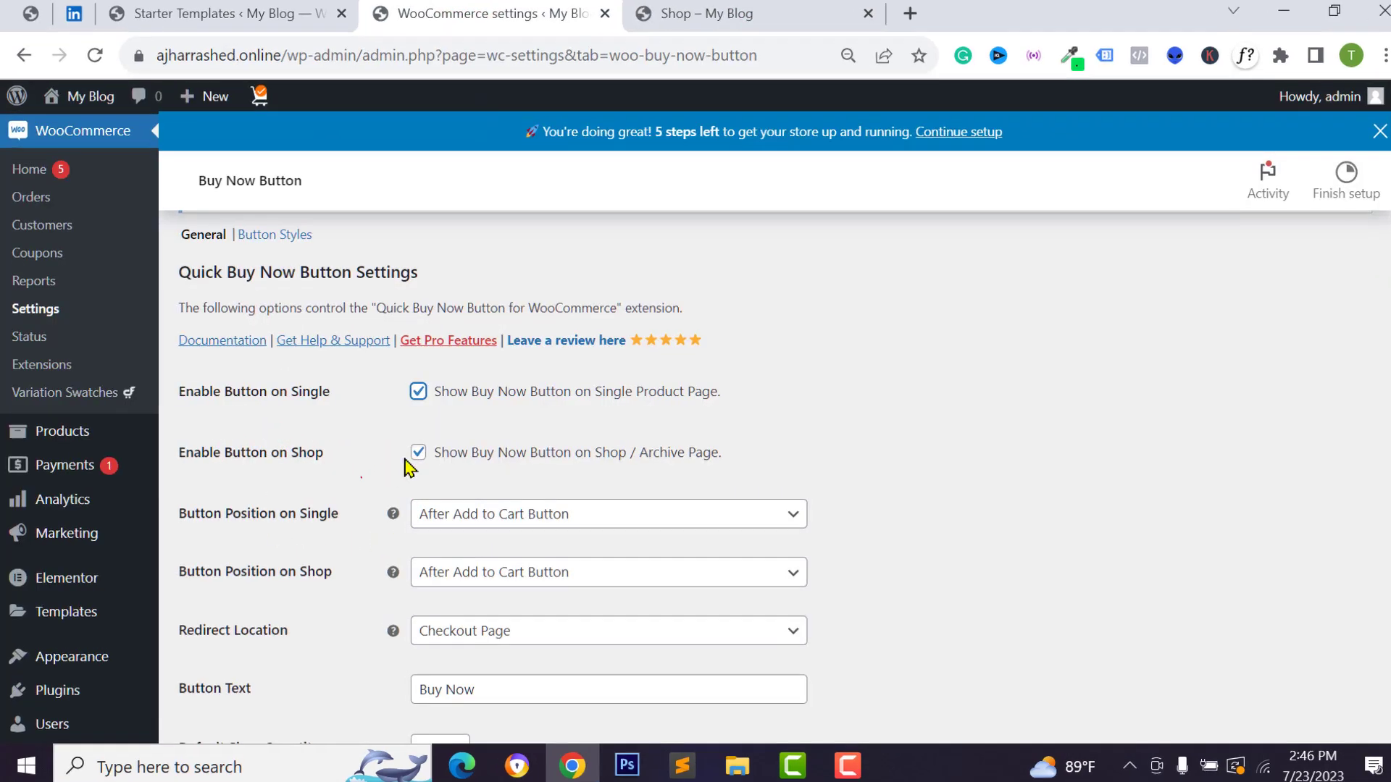
# - Uncheck 'Show Buy Now Button on Shop / Archive Page' so only single-product pages show it
pyautogui.click(412, 451)
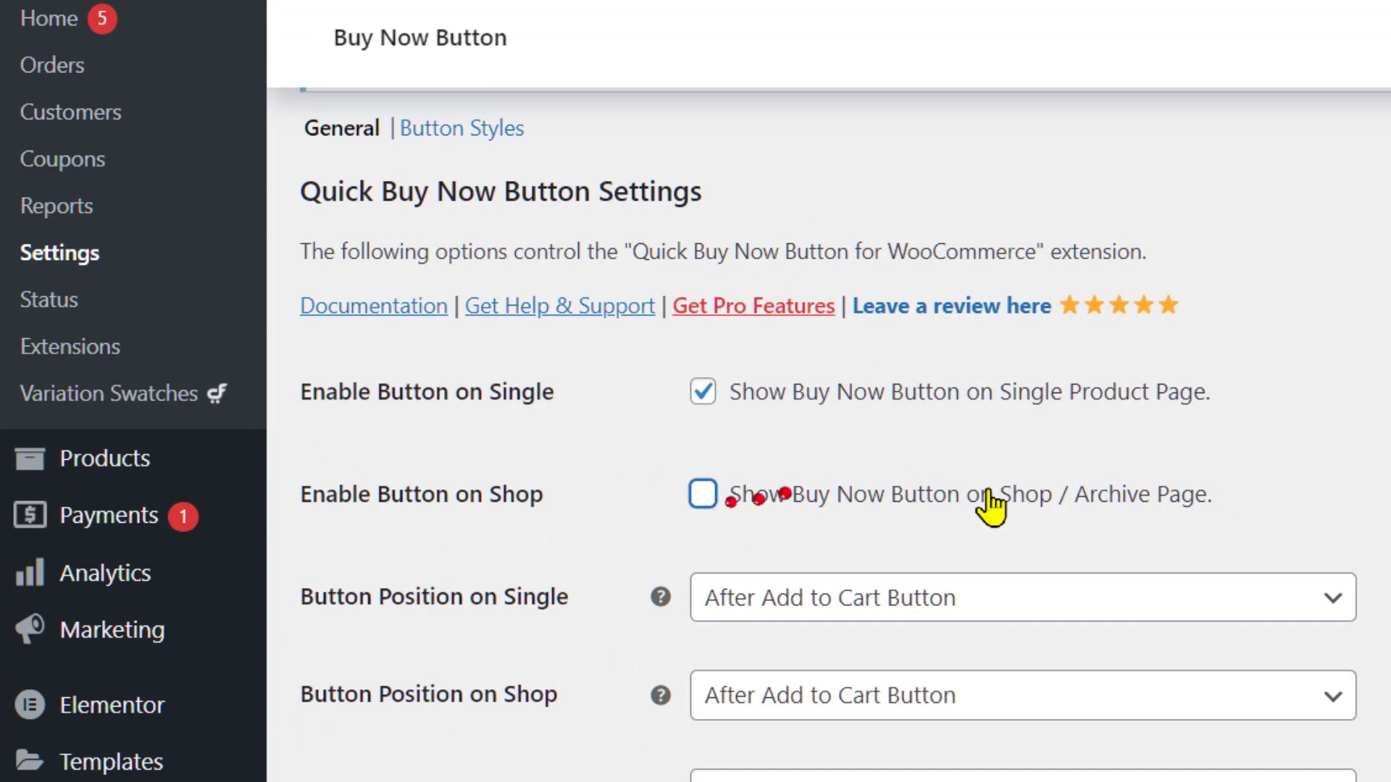
pyautogui.scroll(-2, 659, 515)
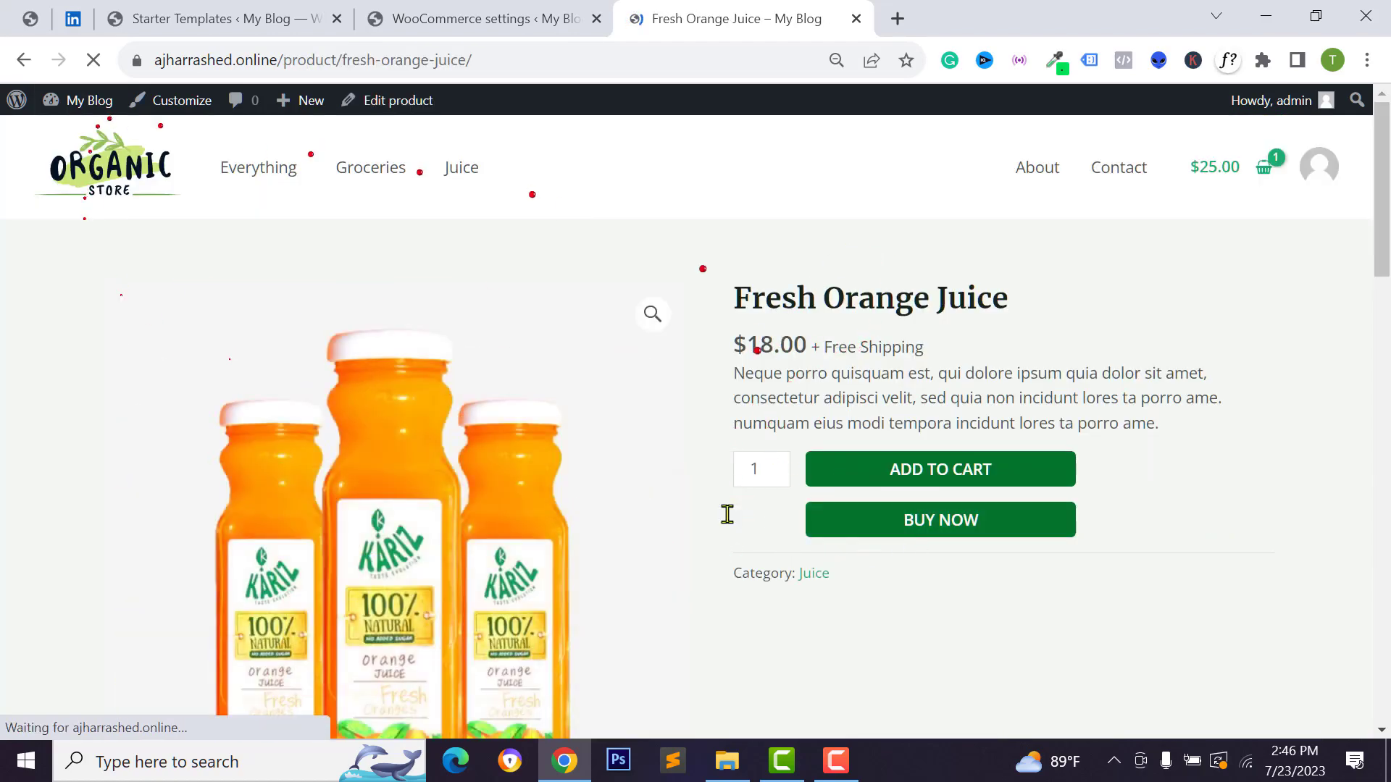
pyautogui.click(528, 13)
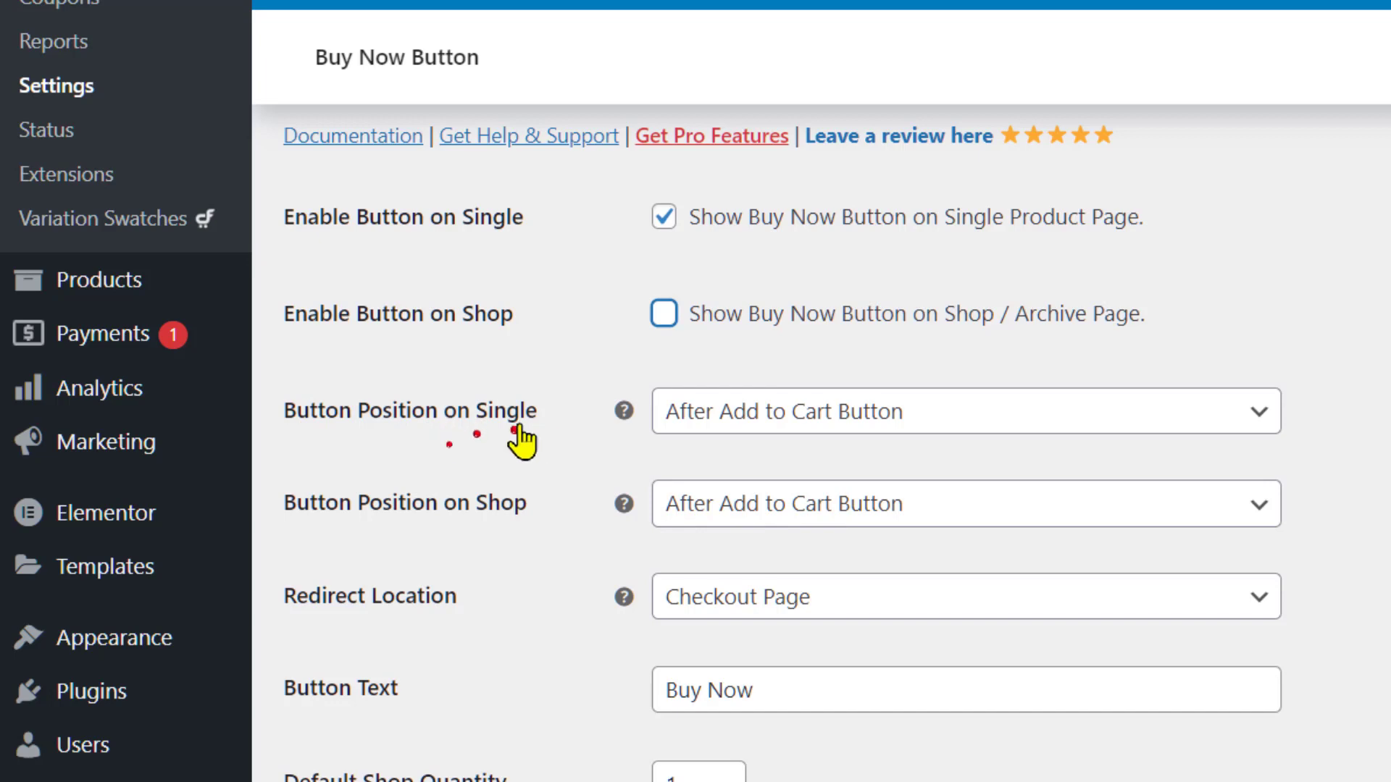
# - Set Button Position on Single to 'Before Add to Cart Button'
pyautogui.click(773, 423)
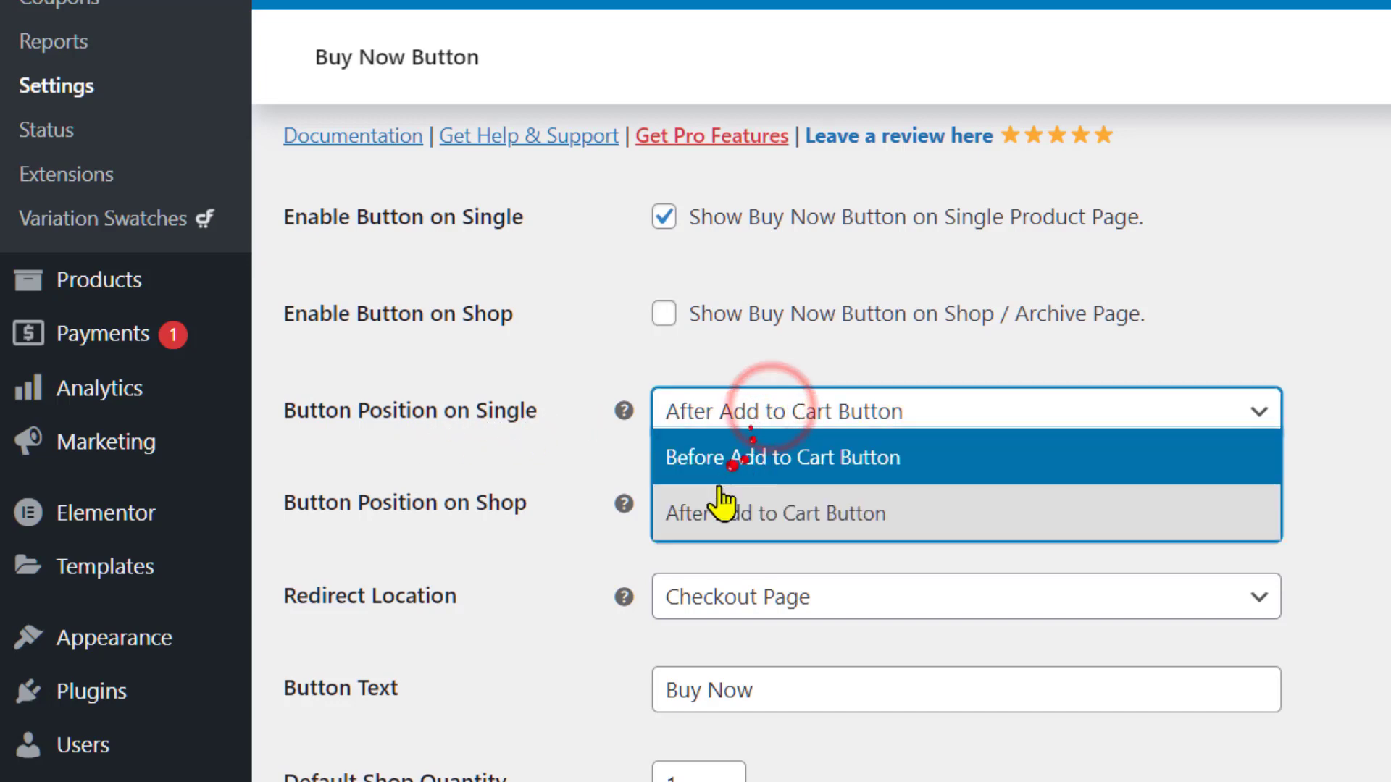
pyautogui.click(803, 516)
pyautogui.click(798, 408)
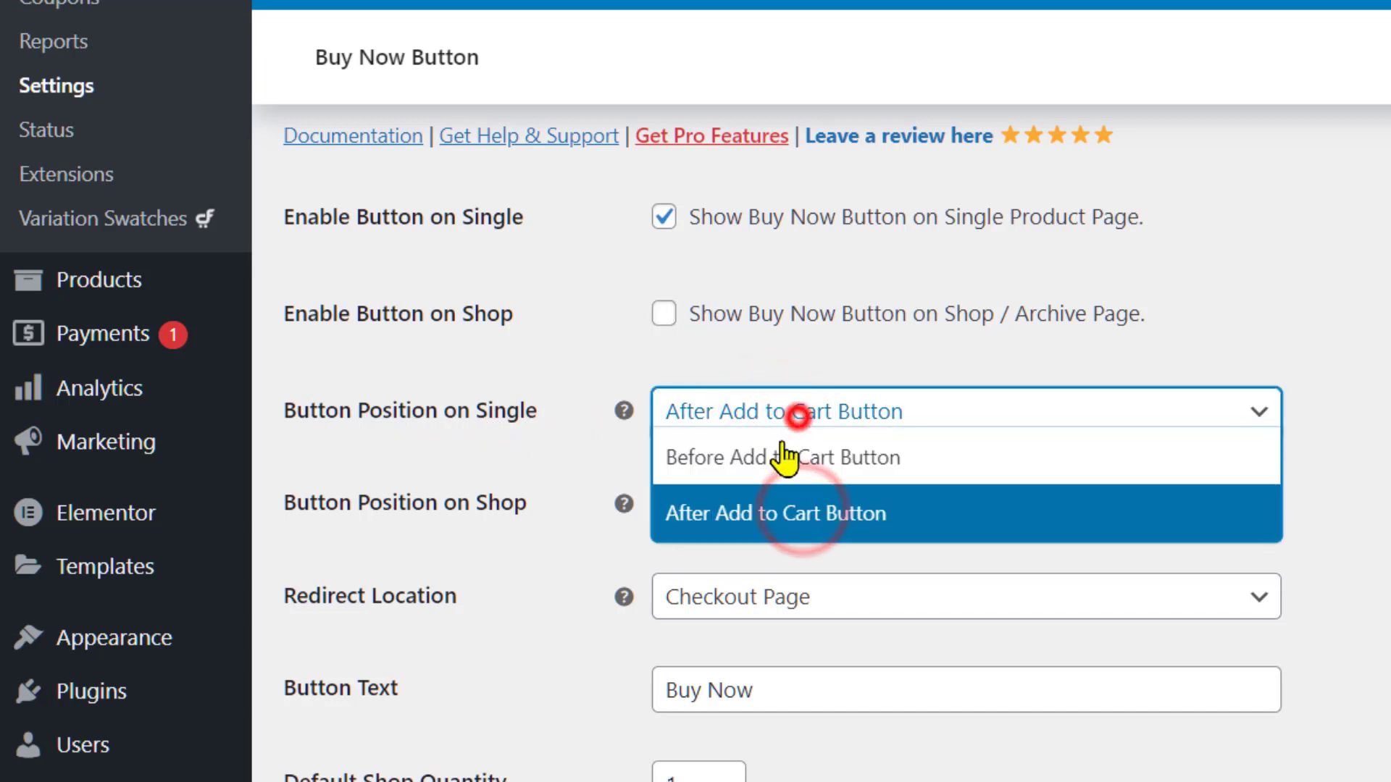
pyautogui.click(774, 457)
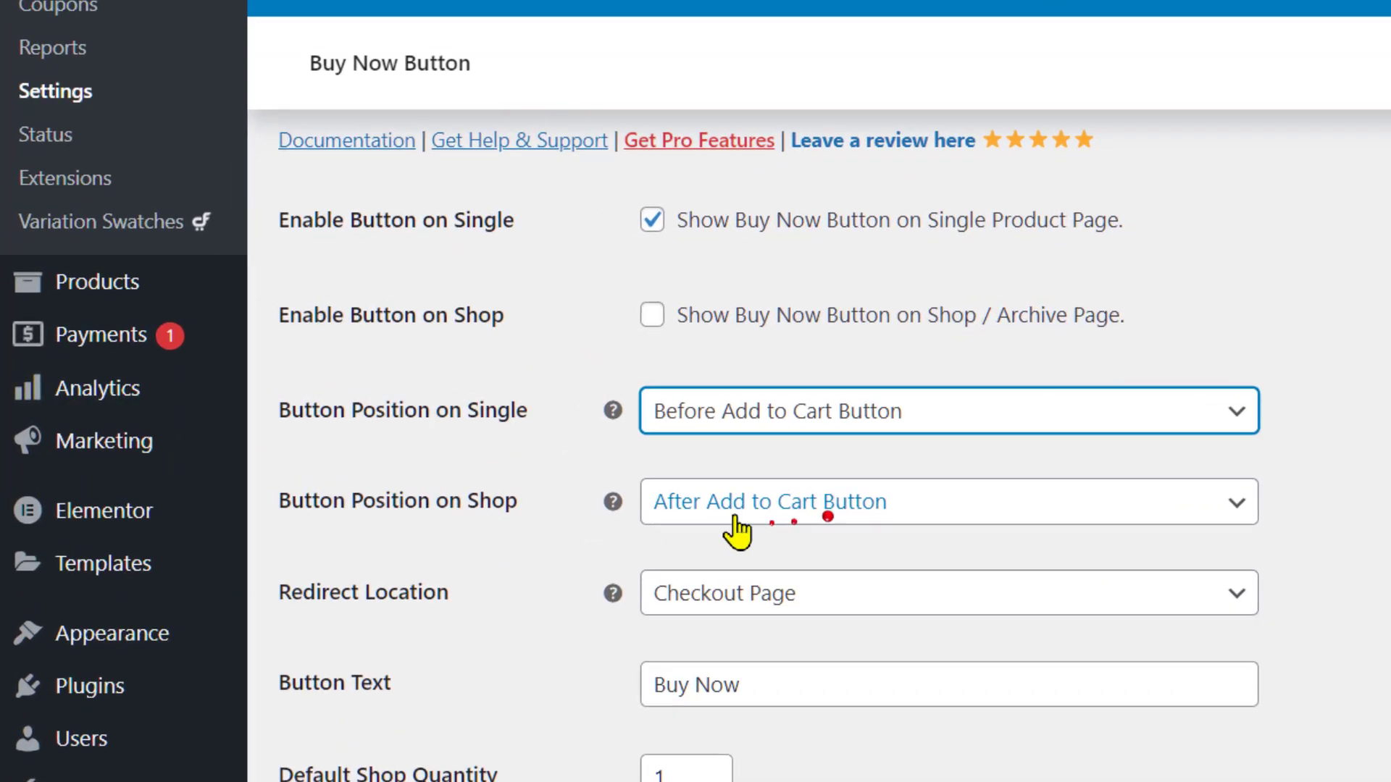
# - Keep Redirect Location on Checkout Page after briefly trying Custom Page
pyautogui.scroll(-1, 795, 546)
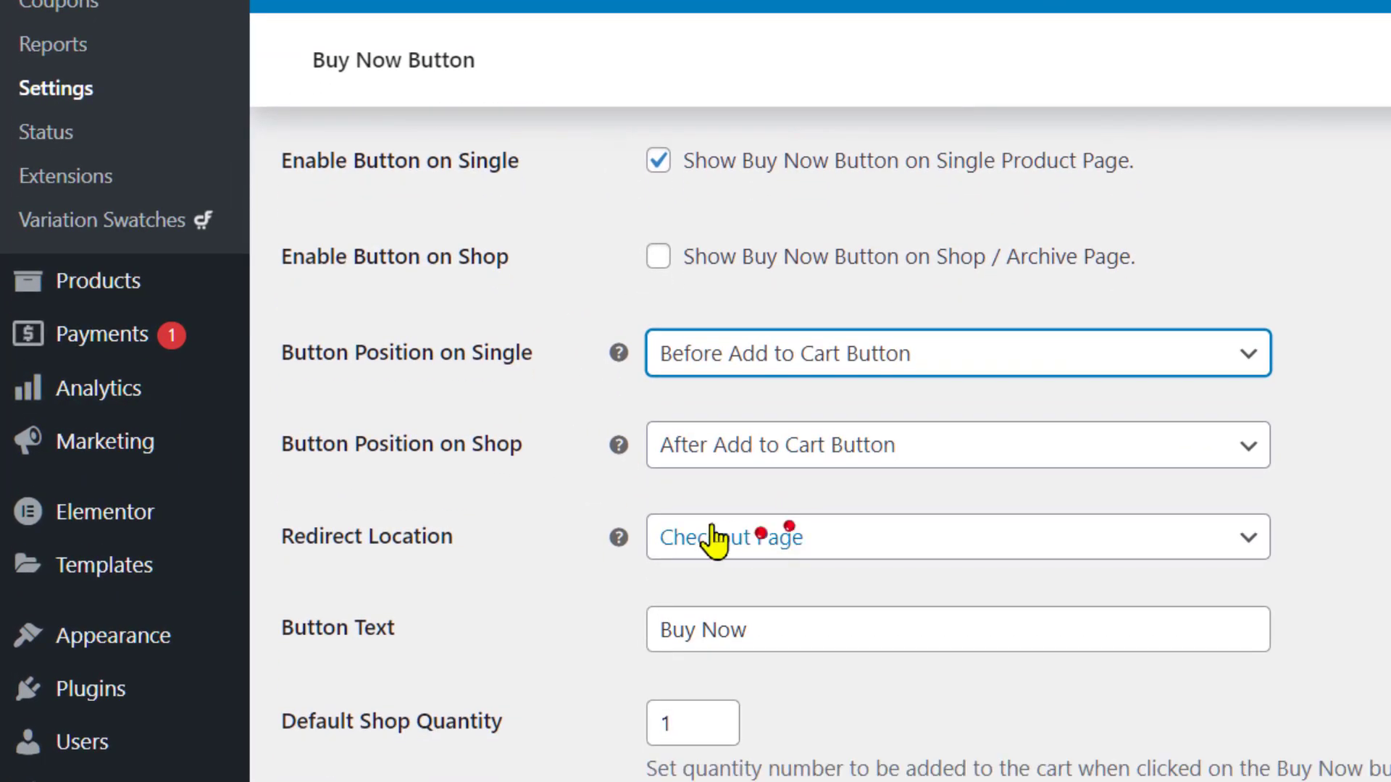
pyautogui.click(807, 537)
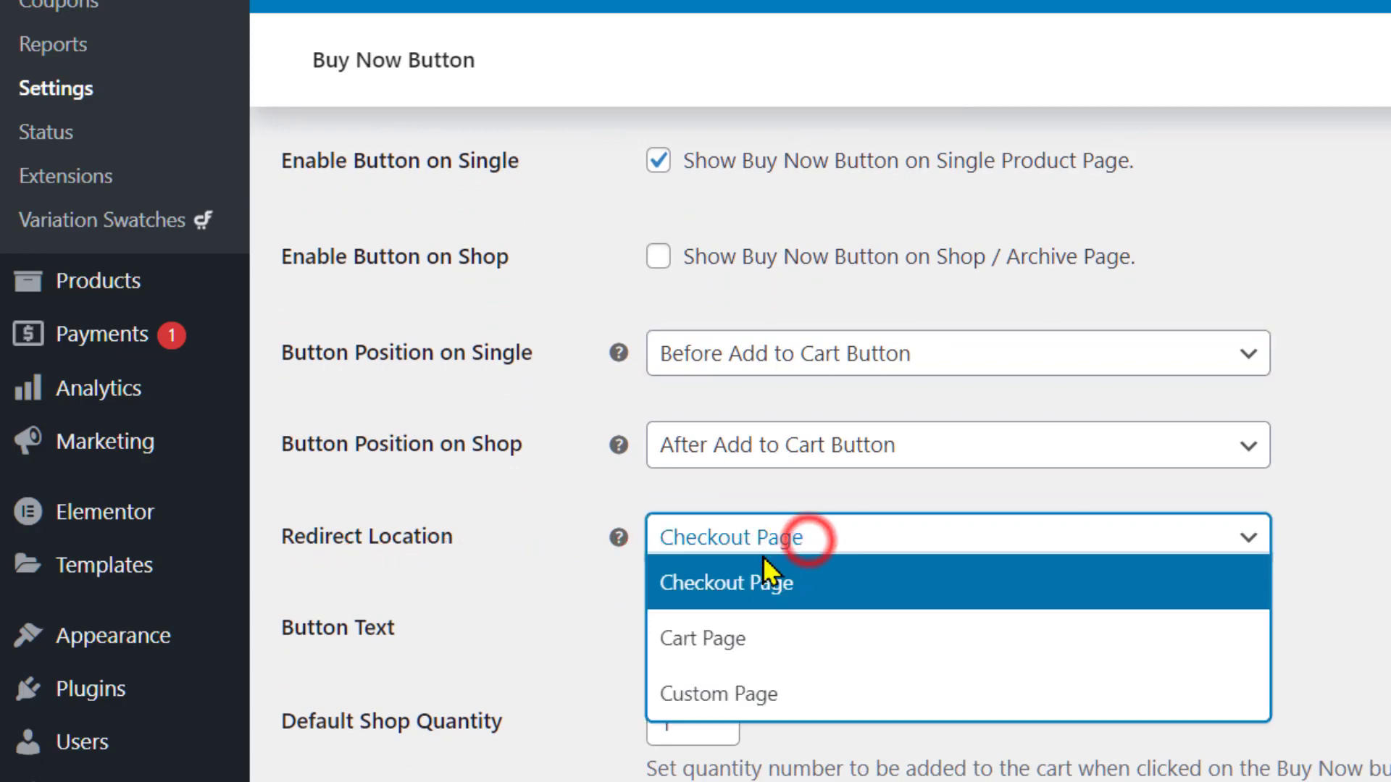
pyautogui.click(840, 583)
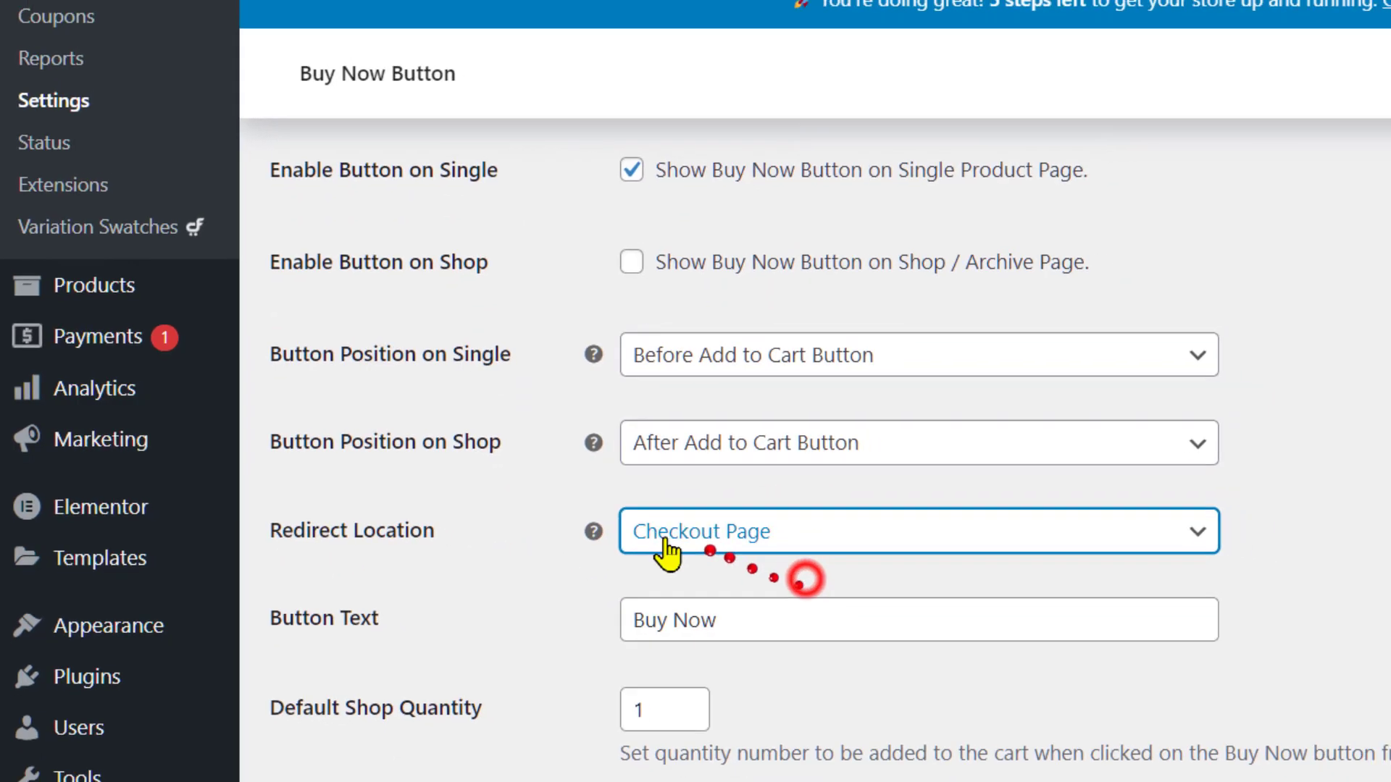
pyautogui.click(670, 16)
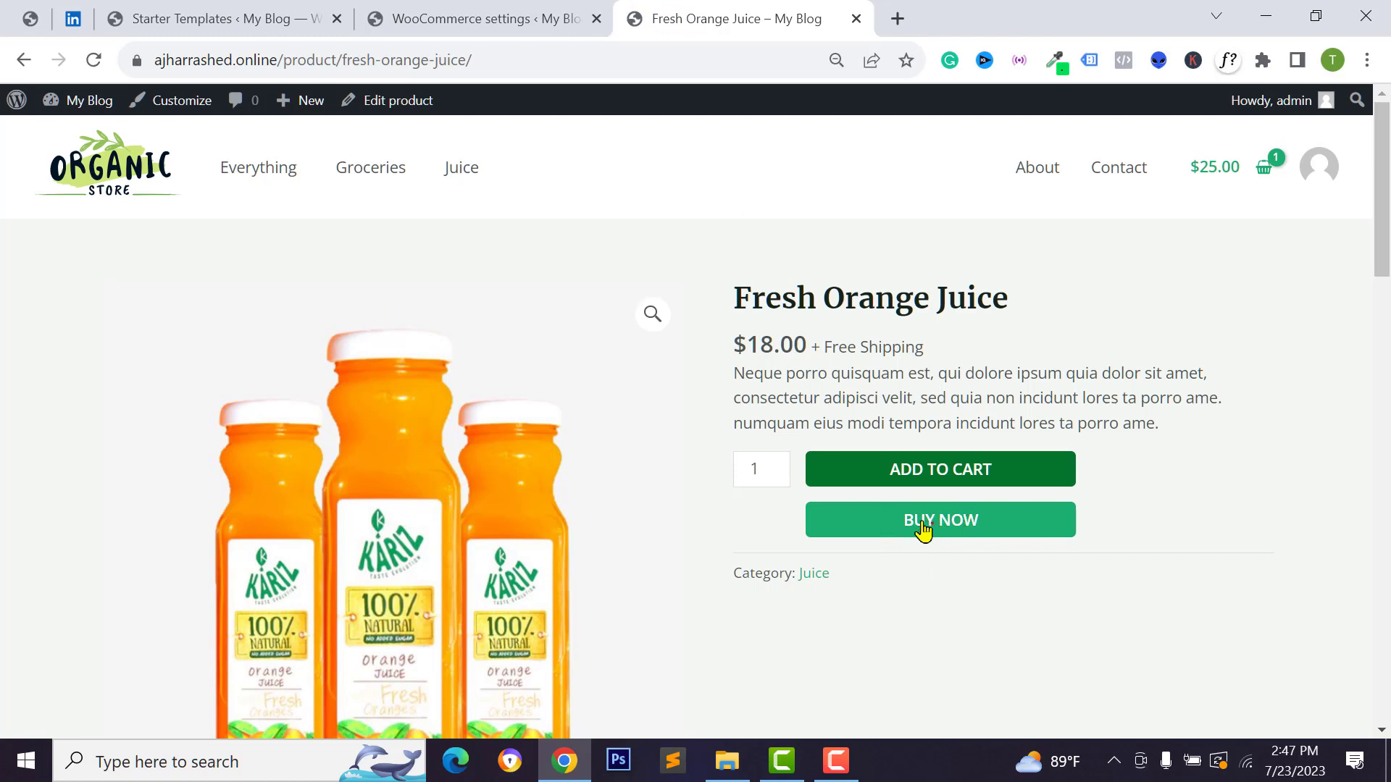
pyautogui.click(513, 22)
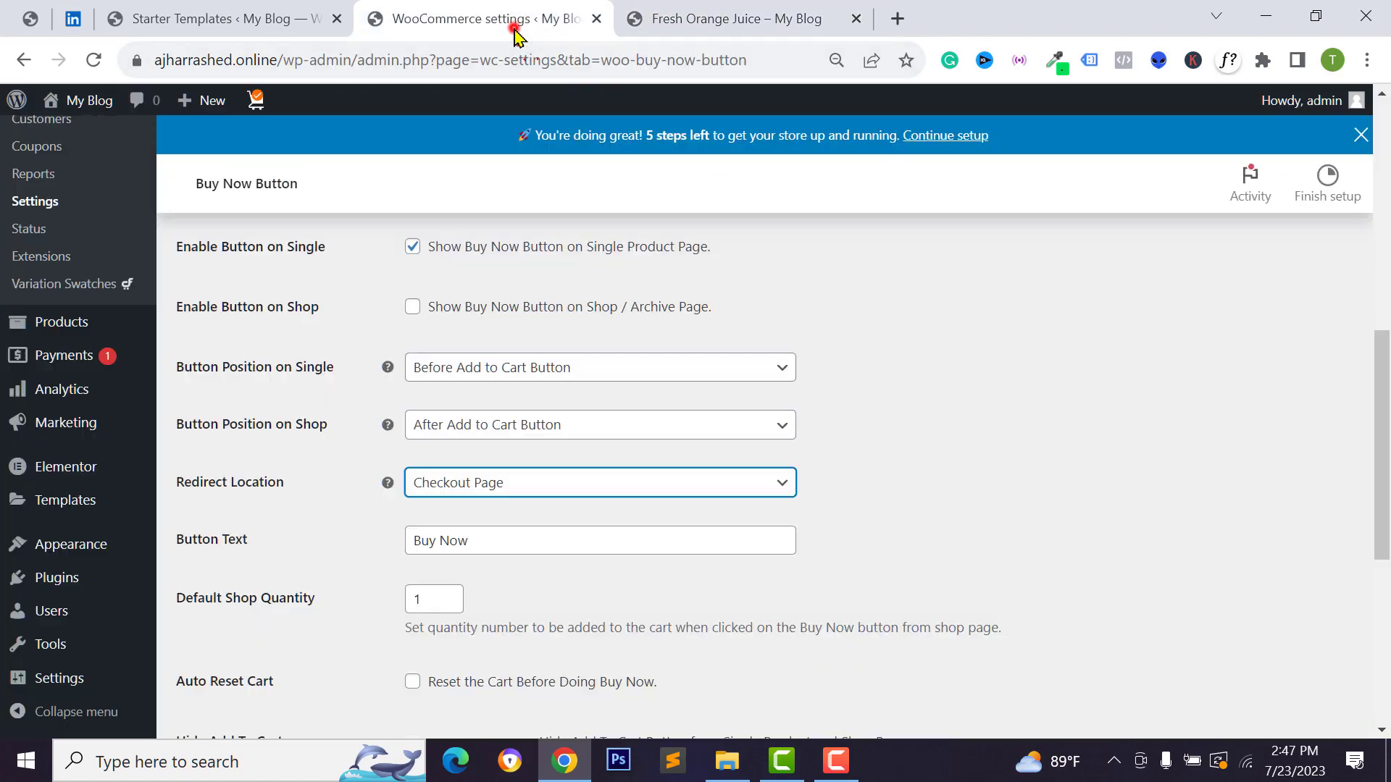
pyautogui.click(444, 480)
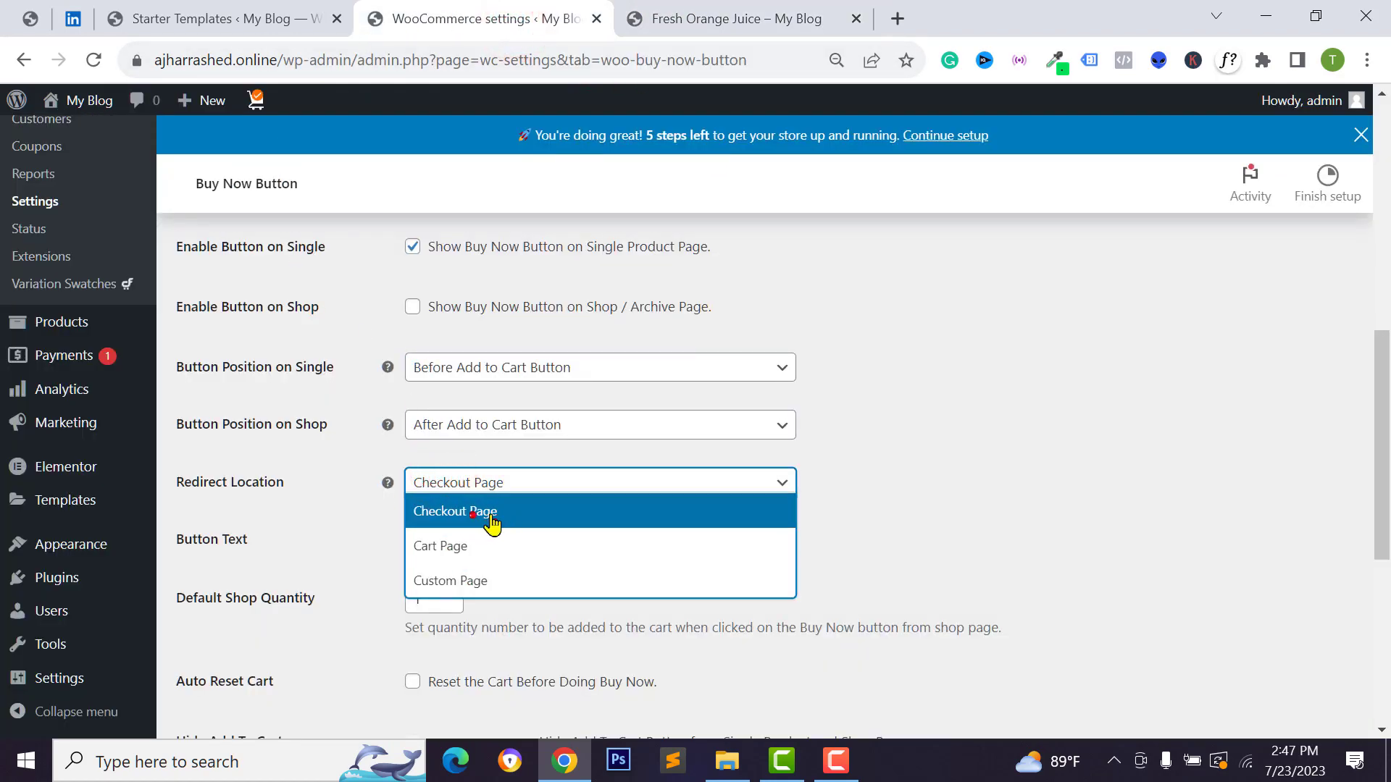
pyautogui.click(464, 580)
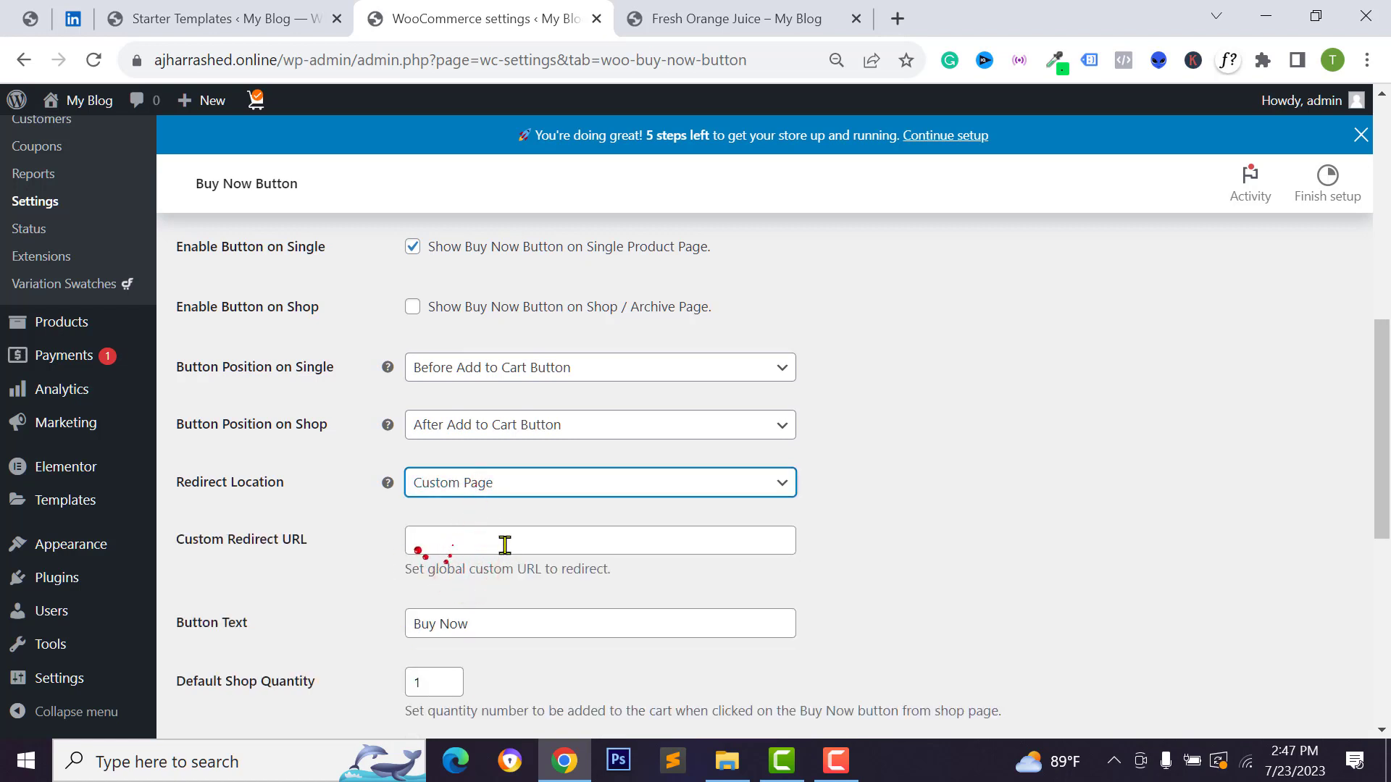
pyautogui.click(458, 485)
pyautogui.click(438, 509)
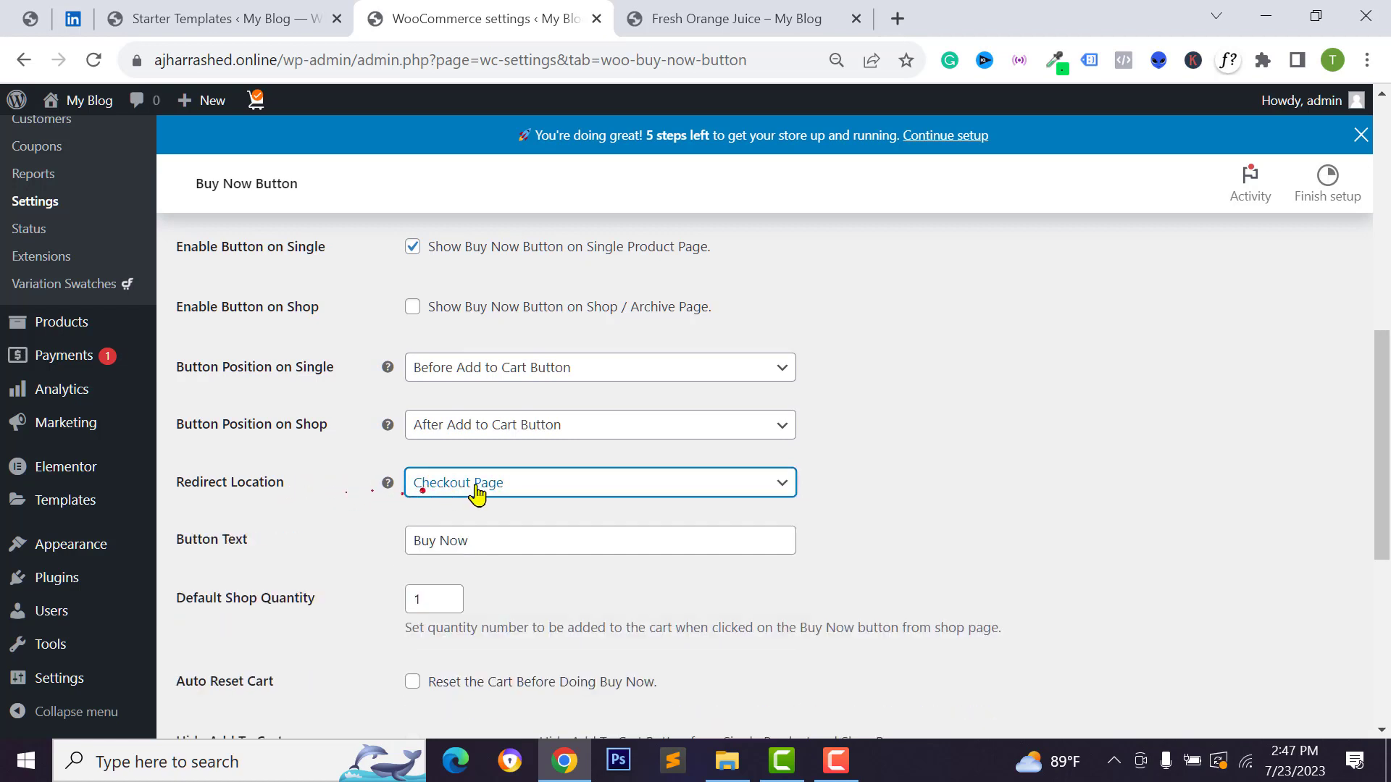
# - Select the existing Buy Now button text for editing
pyautogui.scroll(-2, 433, 389)
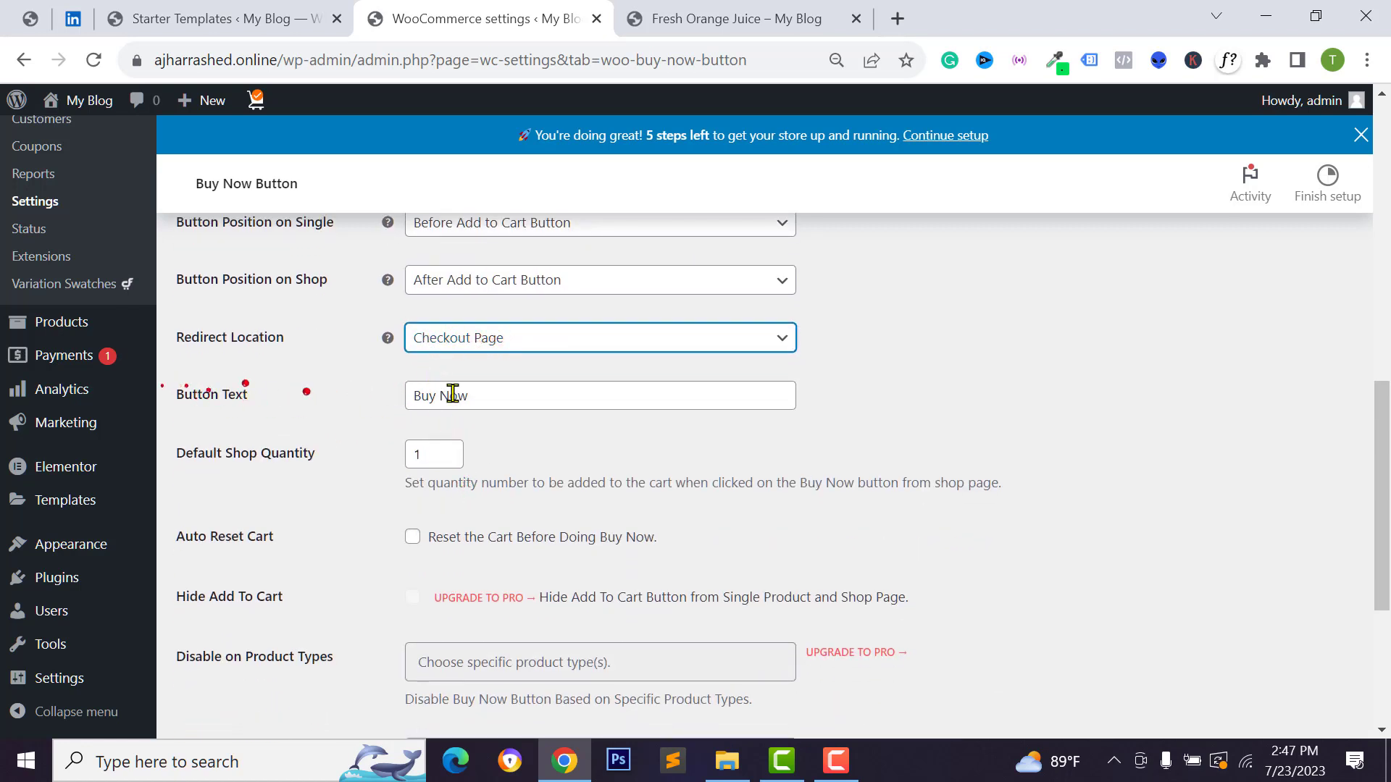
pyautogui.click(509, 395)
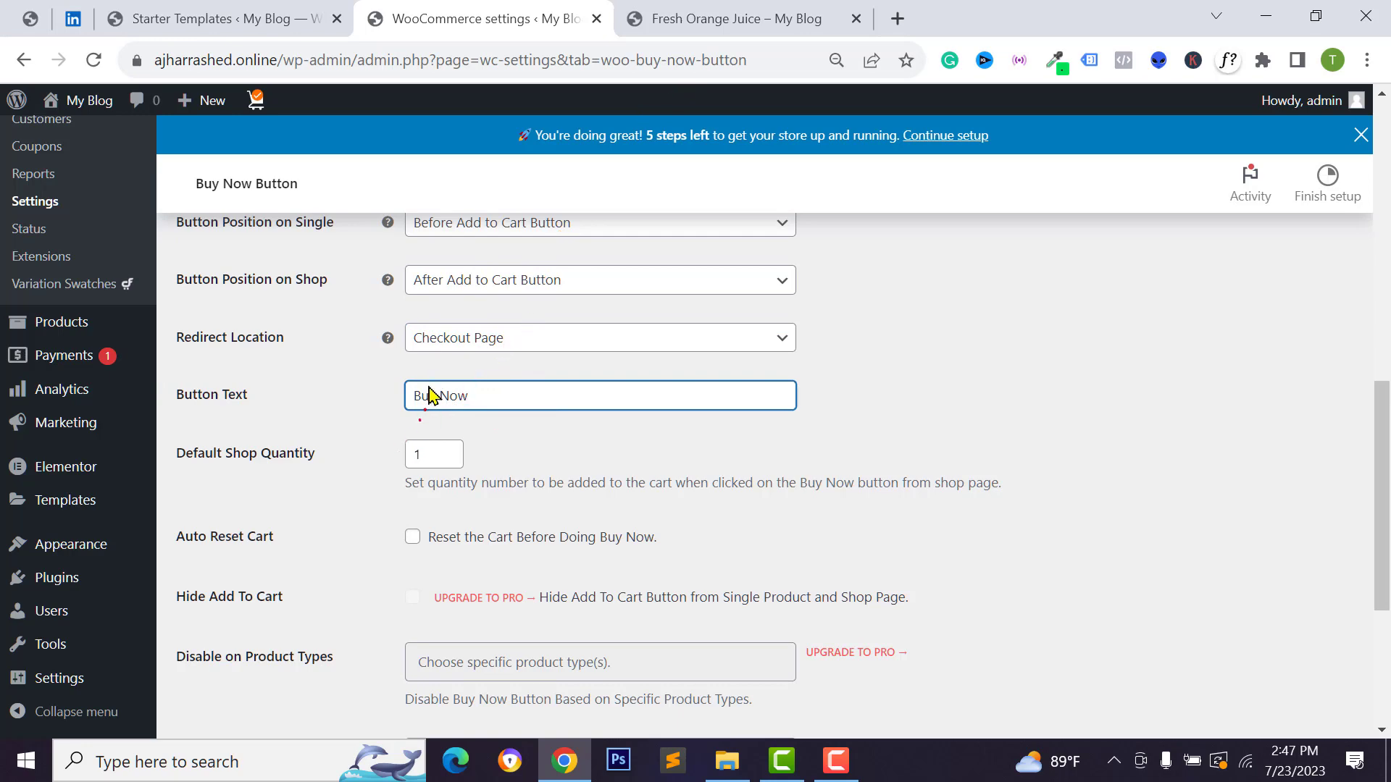
pyautogui.click(716, 20)
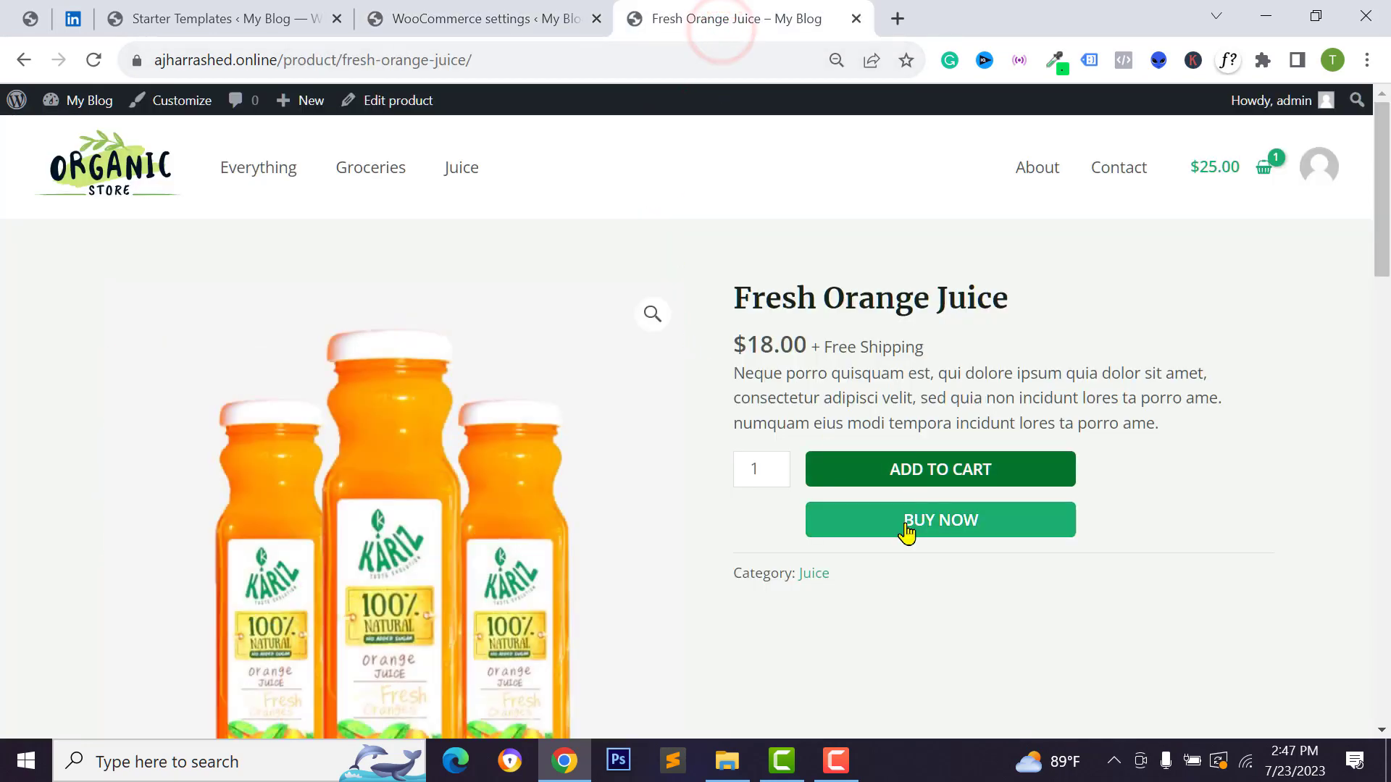
pyautogui.click(566, 11)
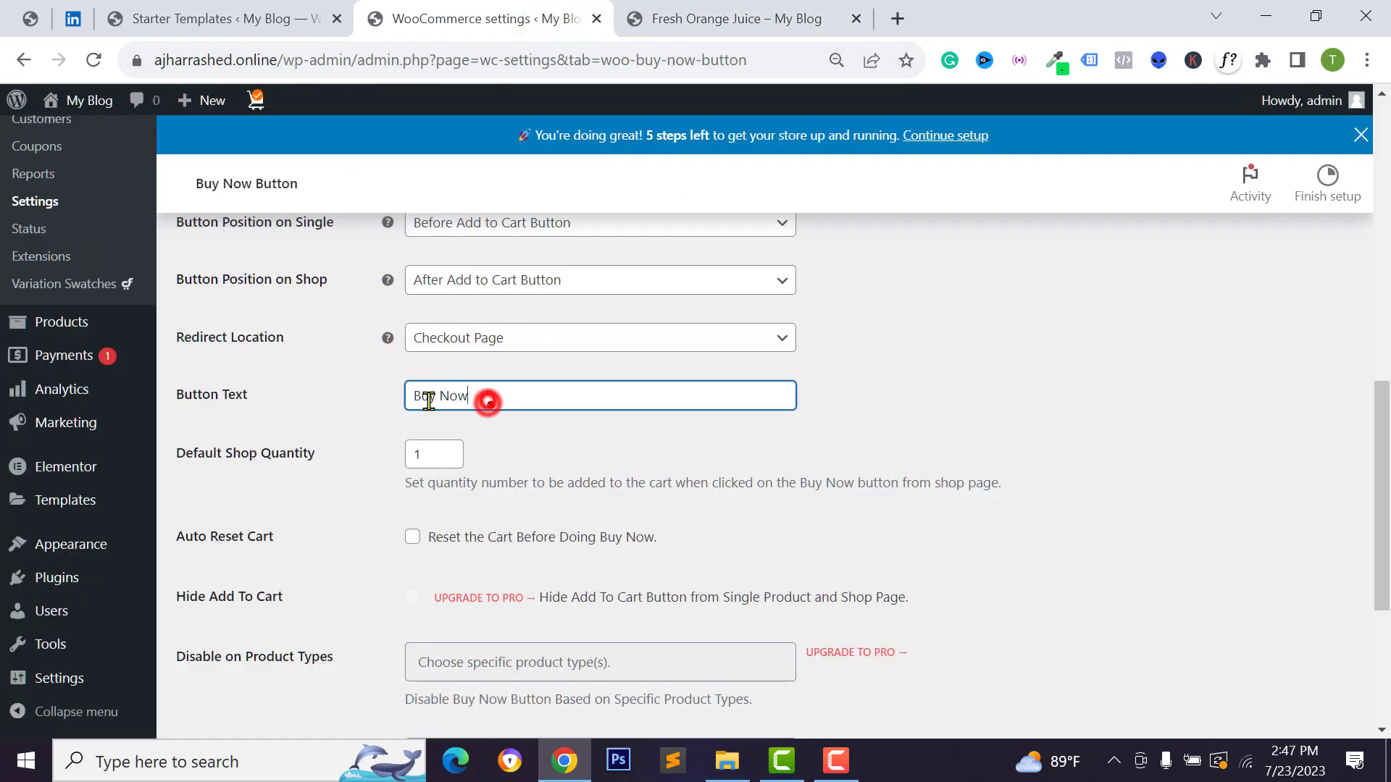
pyautogui.moveTo(429, 401); pyautogui.dragTo(404, 396)
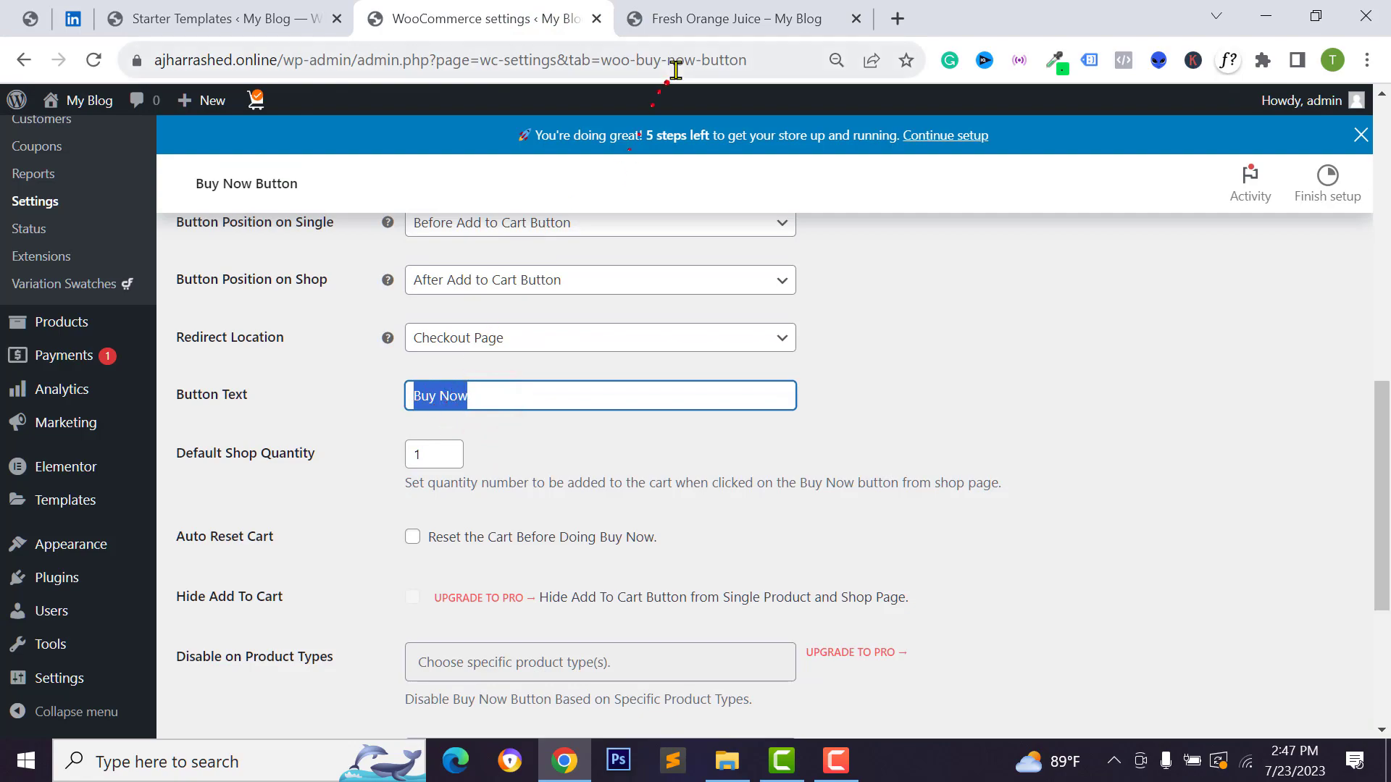
pyautogui.scroll(-5, 227, 646)
# - Save the button settings, then set the button style to Custom Style
pyautogui.click(229, 640)
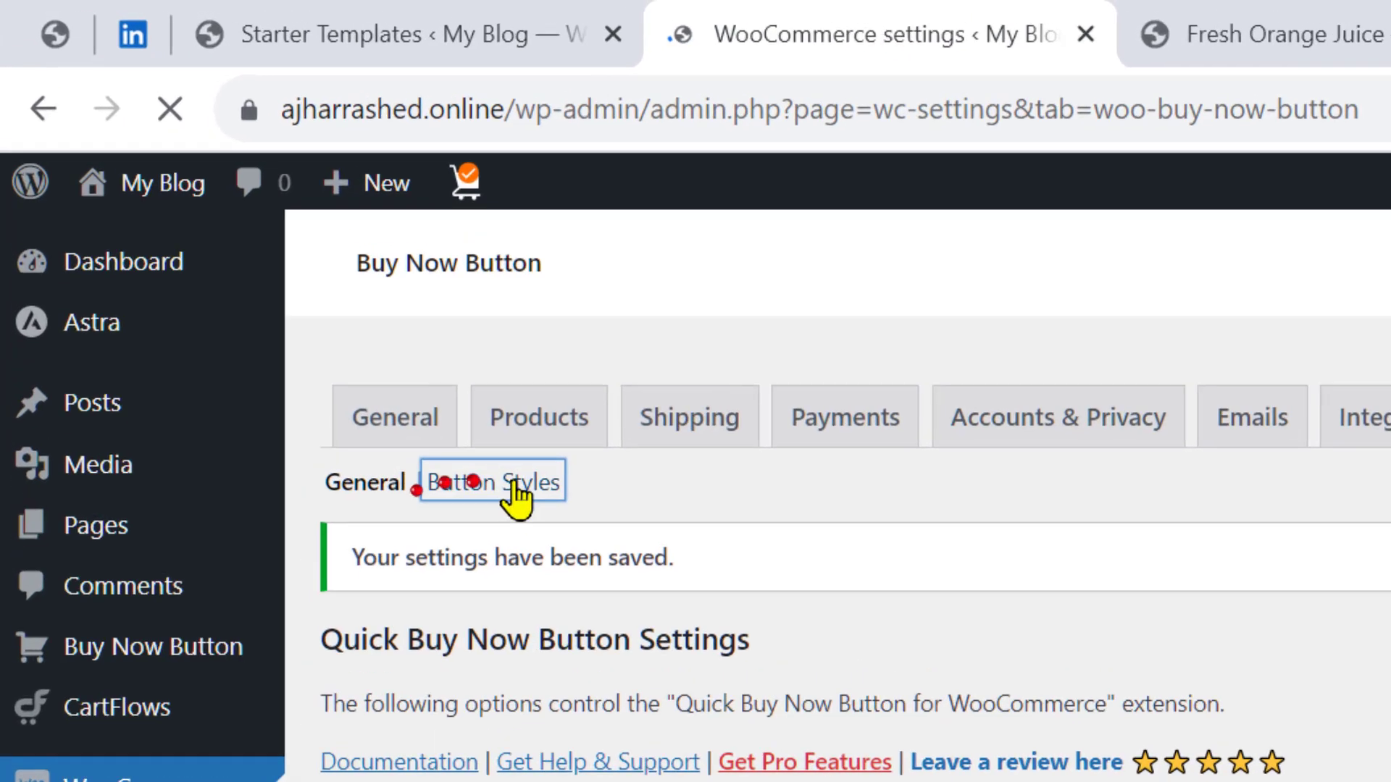
pyautogui.click(288, 280)
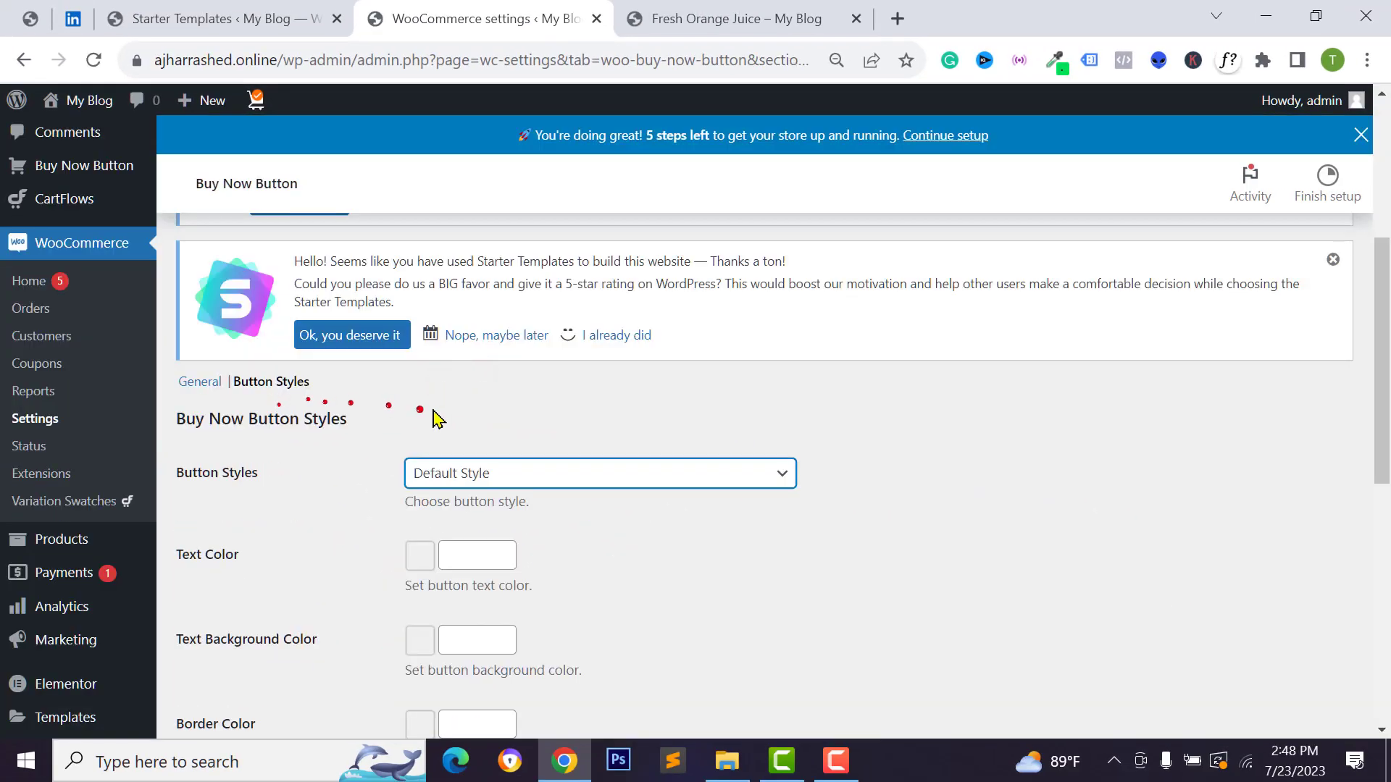
pyautogui.scroll(-2, 457, 353)
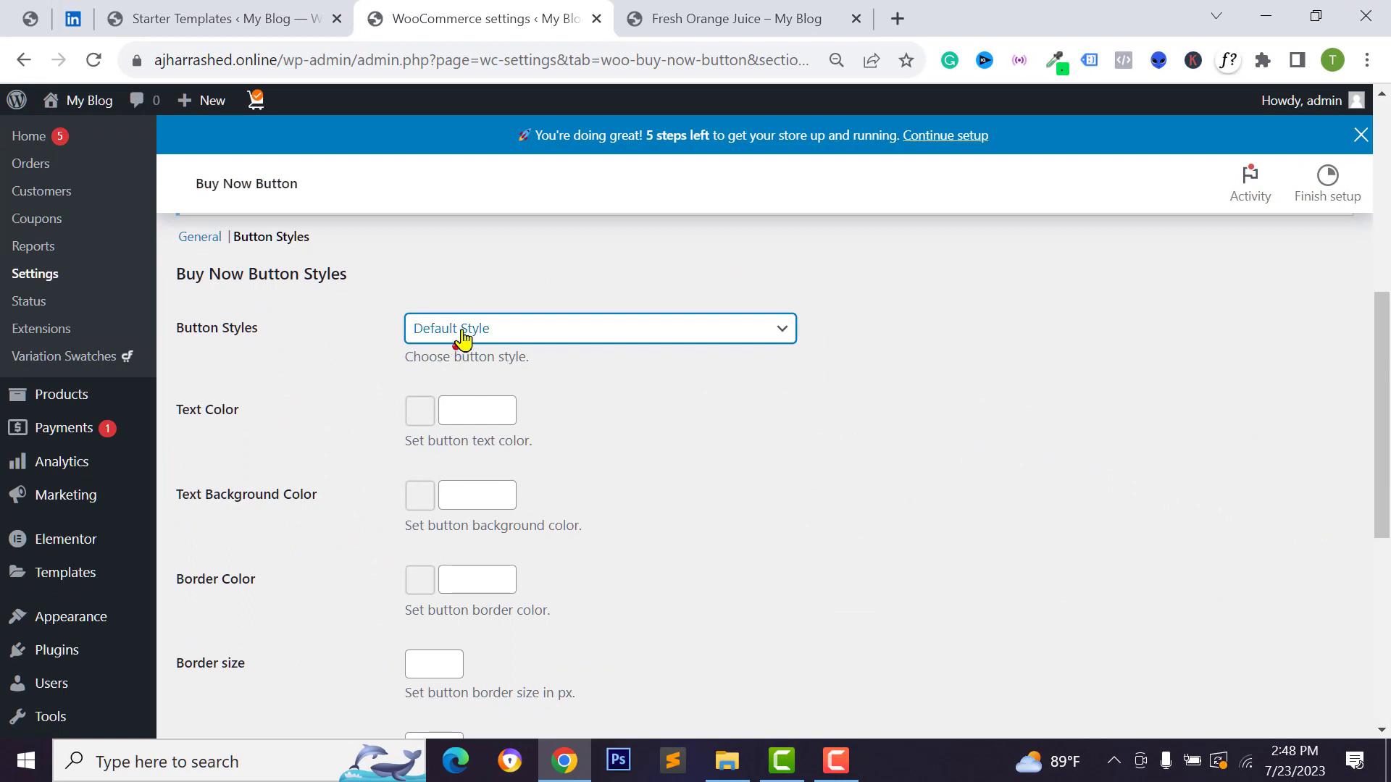
pyautogui.click(424, 328)
pyautogui.click(428, 391)
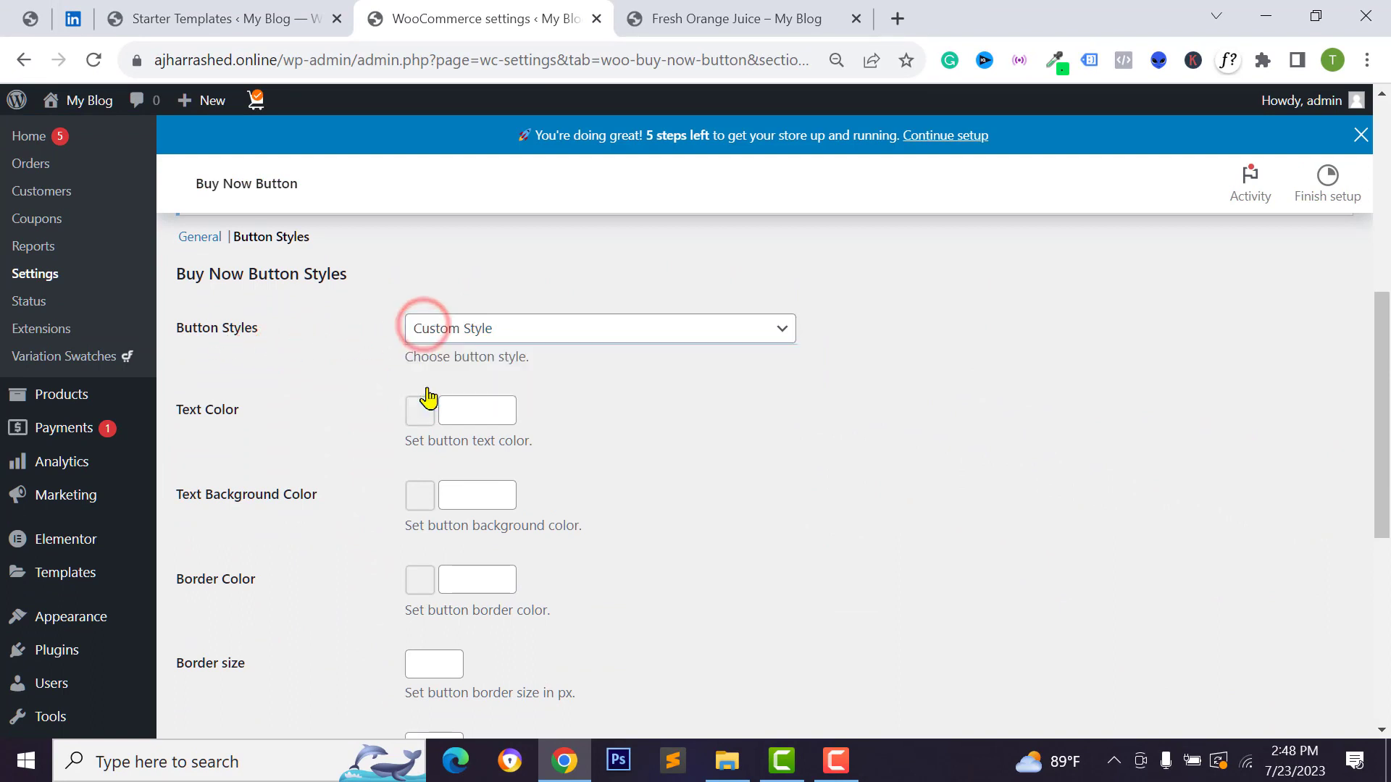
pyautogui.click(461, 328)
pyautogui.click(456, 387)
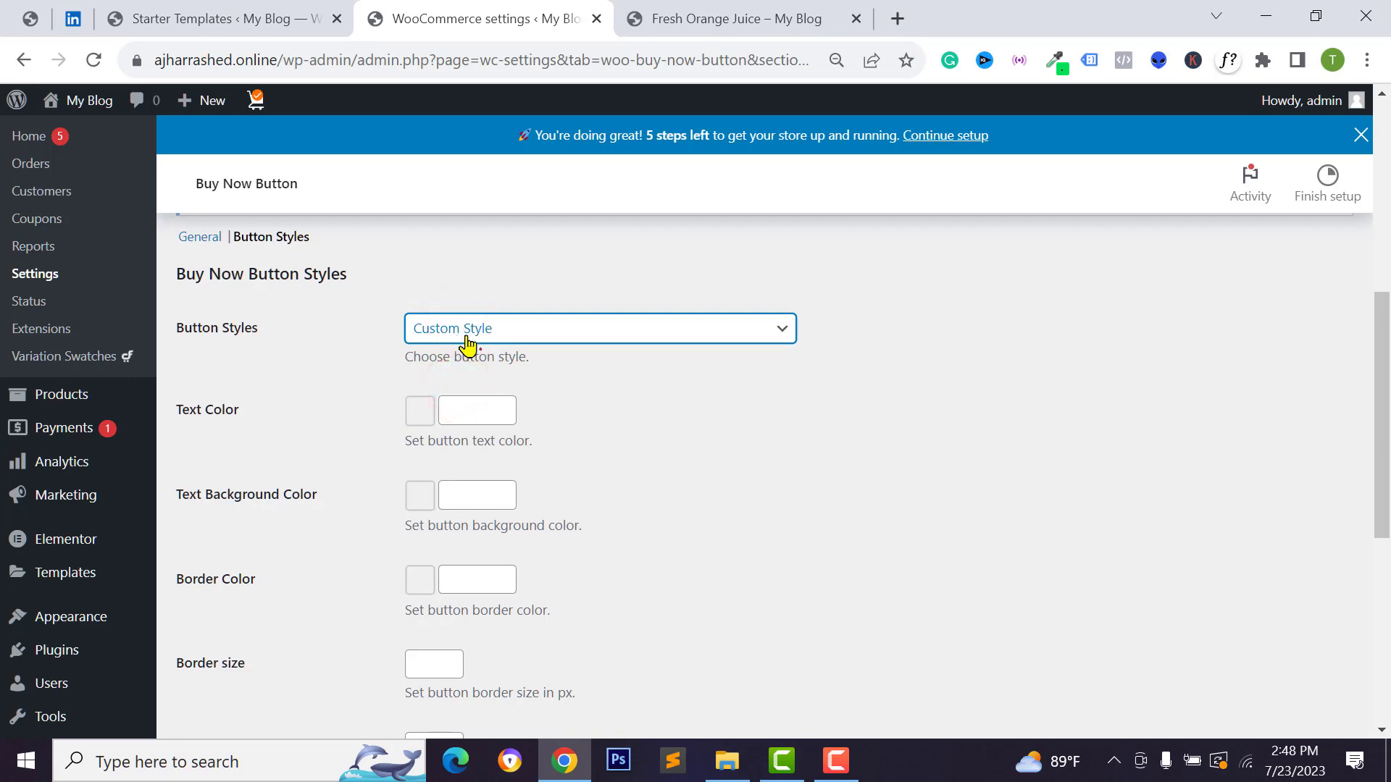
# - Set button text colour #ffffff and background colour #58e979, then save the style settings
pyautogui.scroll(-1, 397, 497)
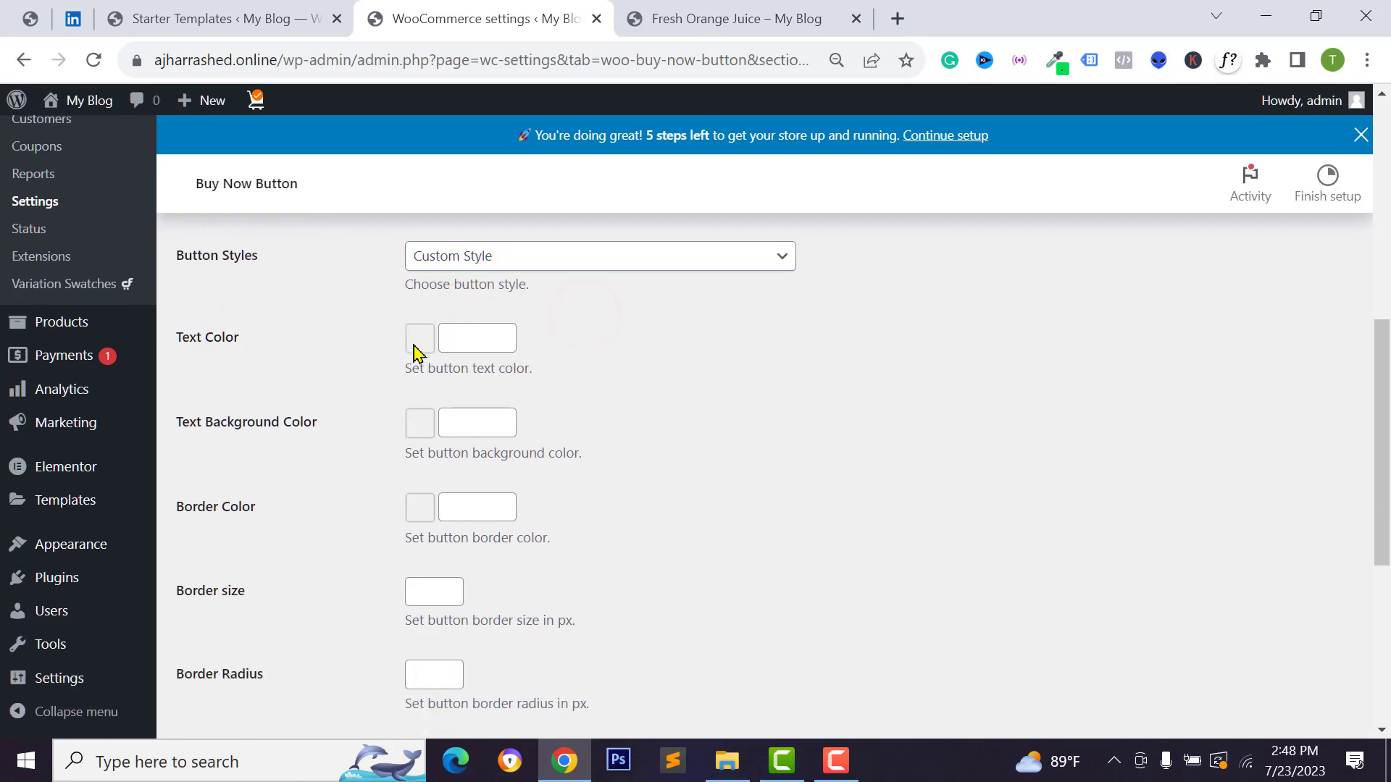
pyautogui.click(478, 338)
pyautogui.click(411, 369)
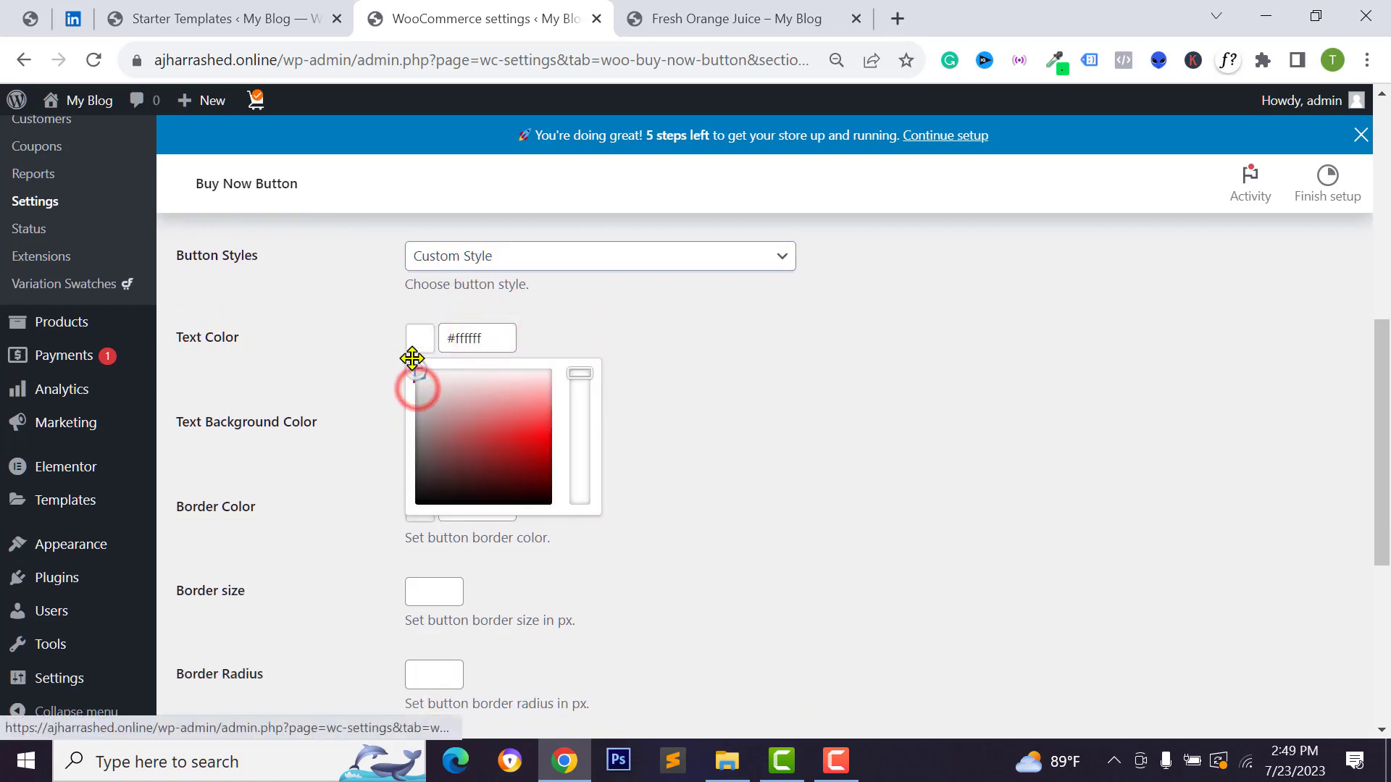
pyautogui.click(360, 353)
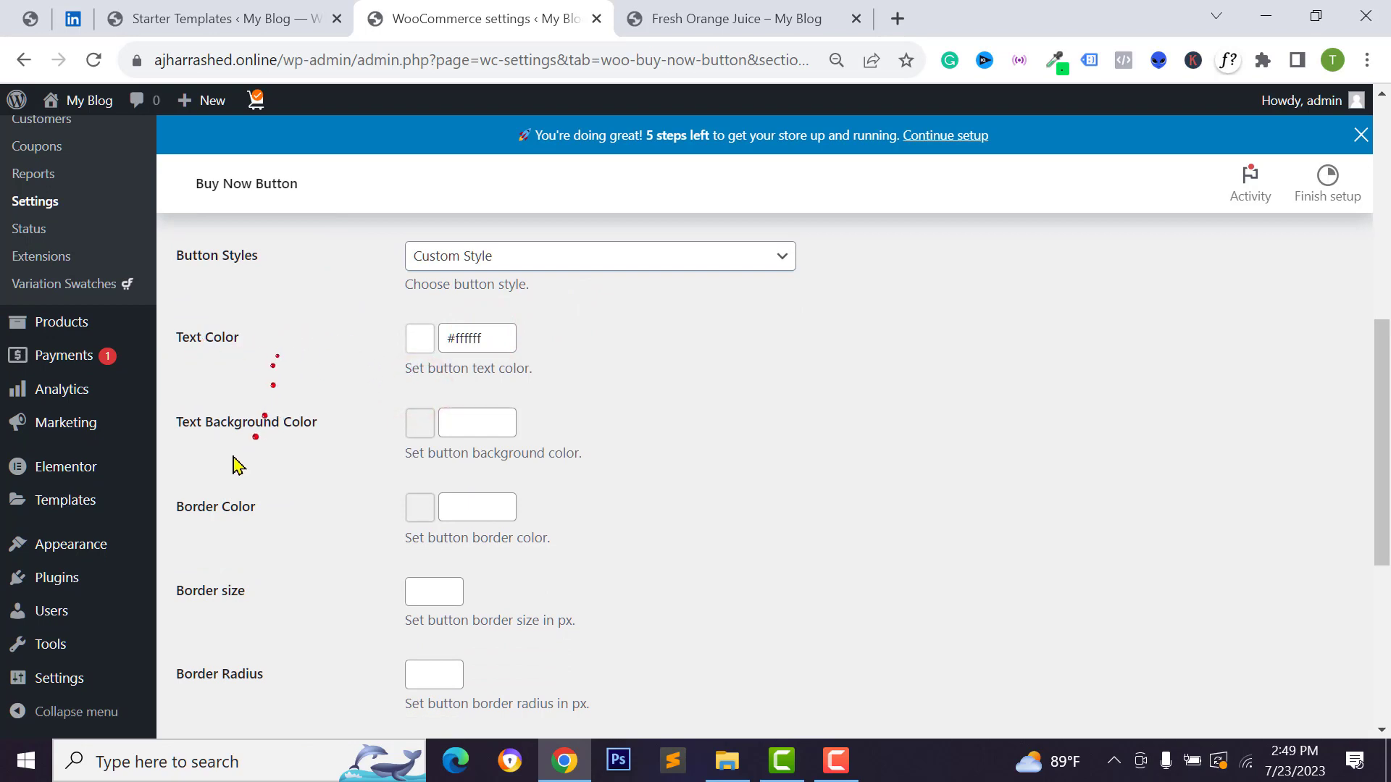
pyautogui.click(478, 423)
pyautogui.click(538, 483)
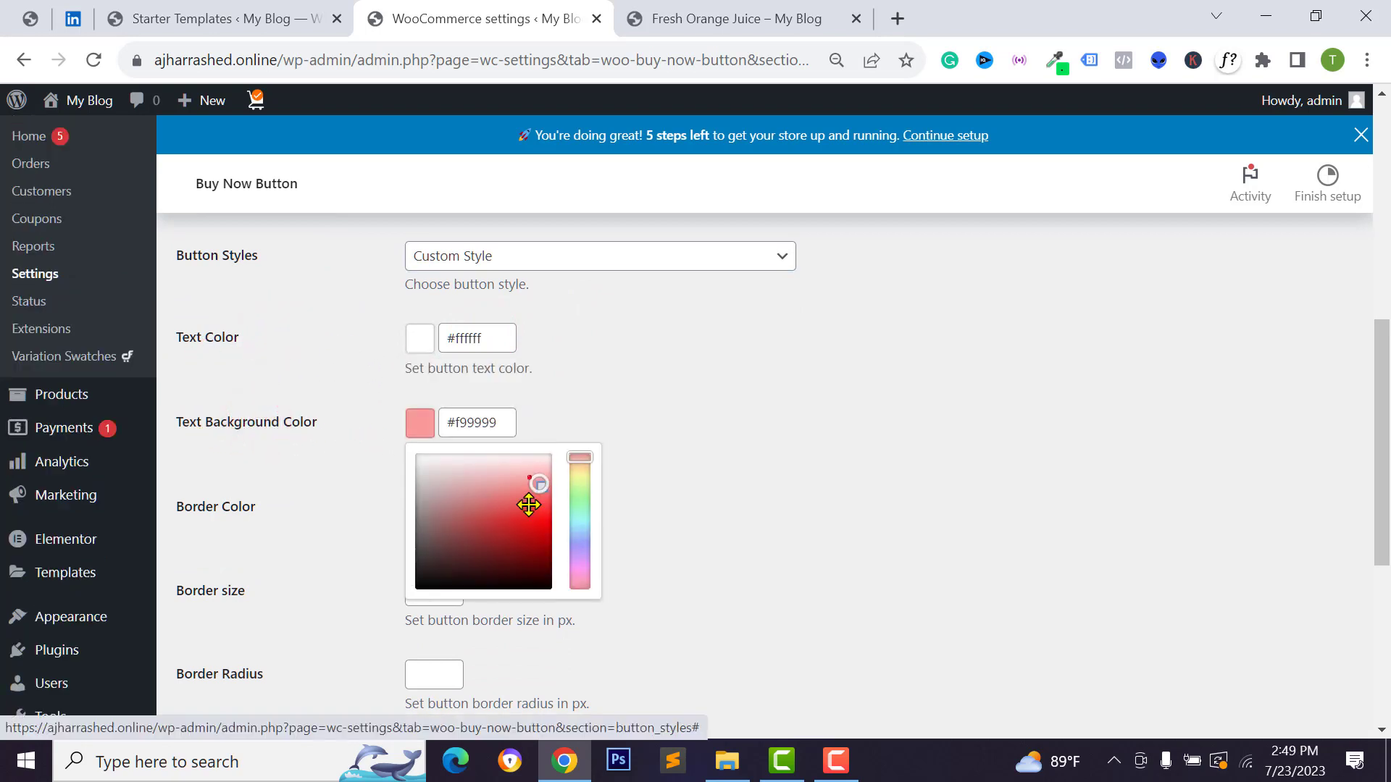
pyautogui.click(518, 515)
pyautogui.click(579, 501)
pyautogui.click(367, 450)
pyautogui.scroll(-2, 434, 512)
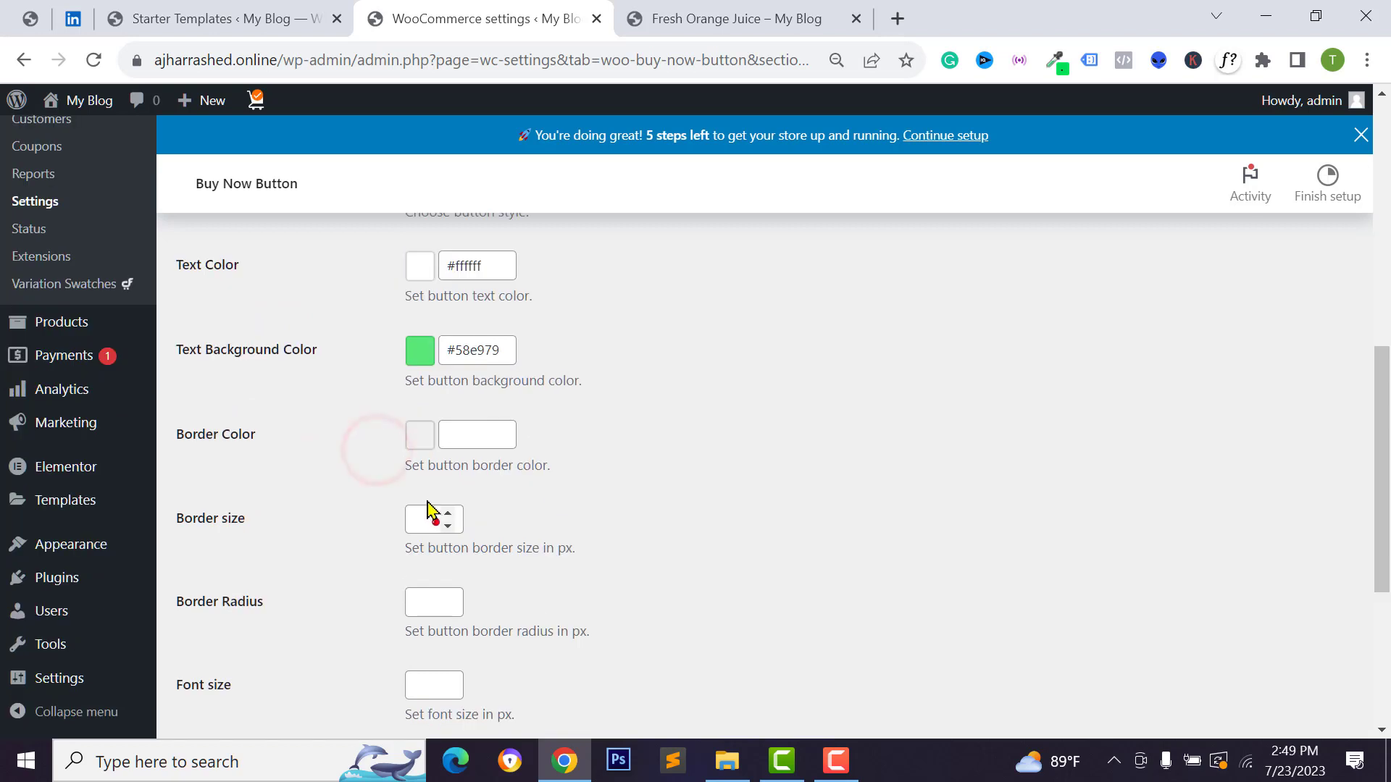
pyautogui.scroll(-3, 405, 402)
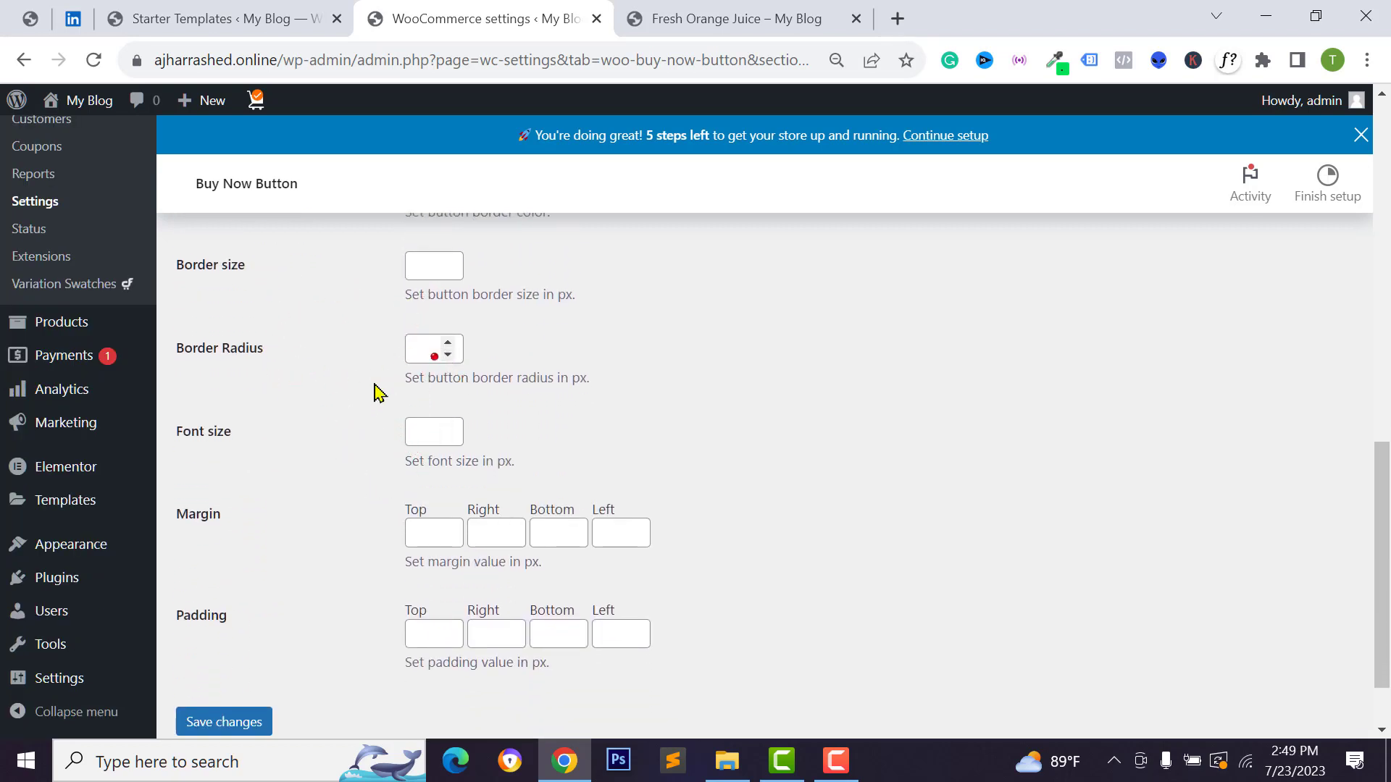
pyautogui.click(245, 724)
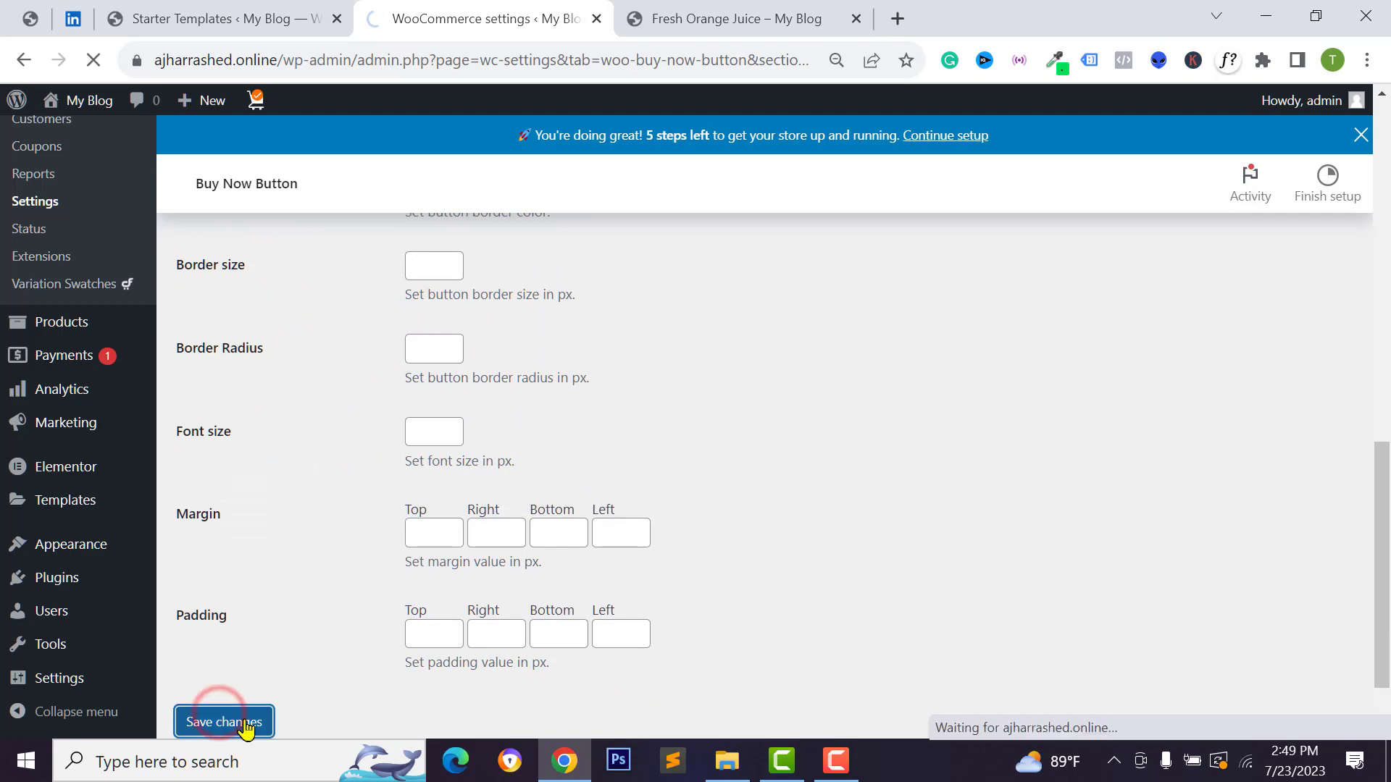
# - Inspect the BUY NOW button on the reloaded Fresh Orange Juice product page
pyautogui.hotkey('ctrl', 'Tab')
pyautogui.click(94, 60)
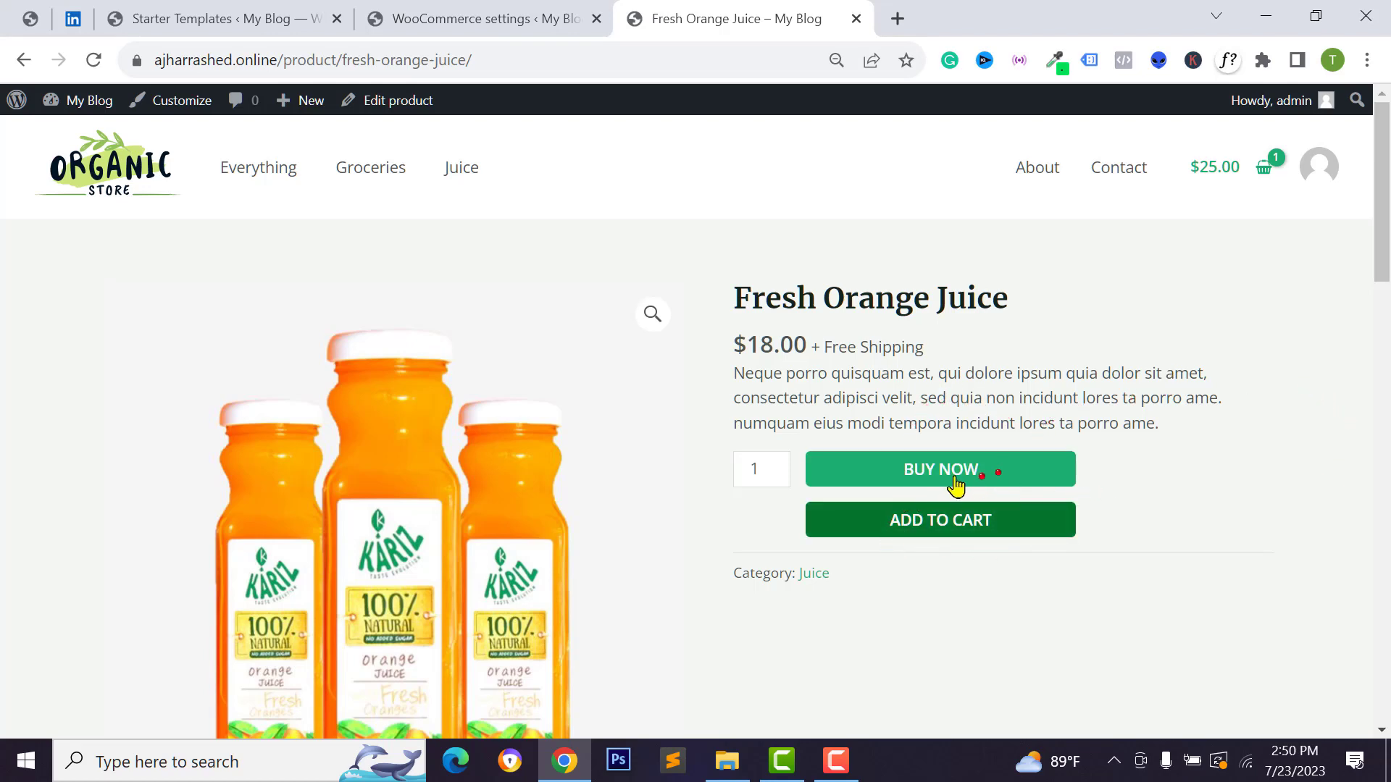
pyautogui.scroll(-1, 981, 484)
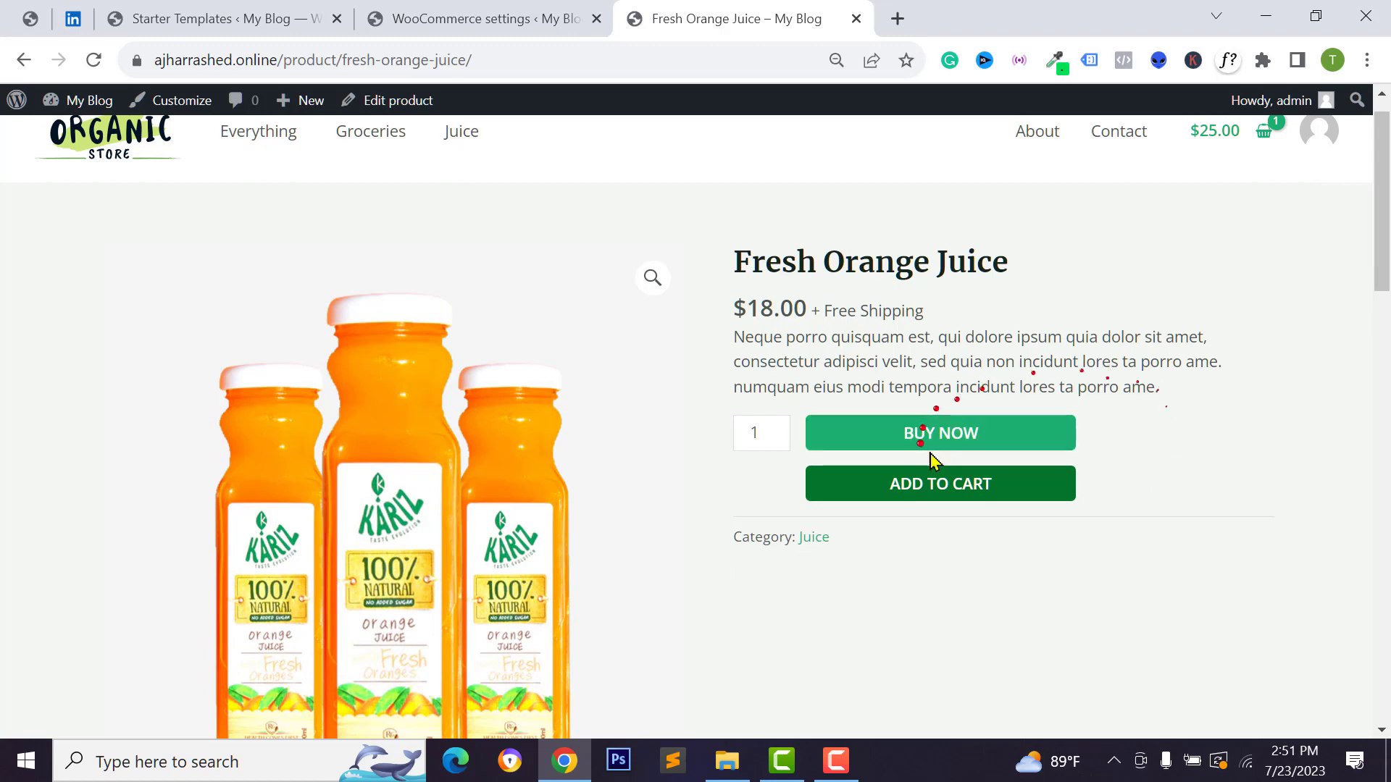
pyautogui.rightClick(931, 443)
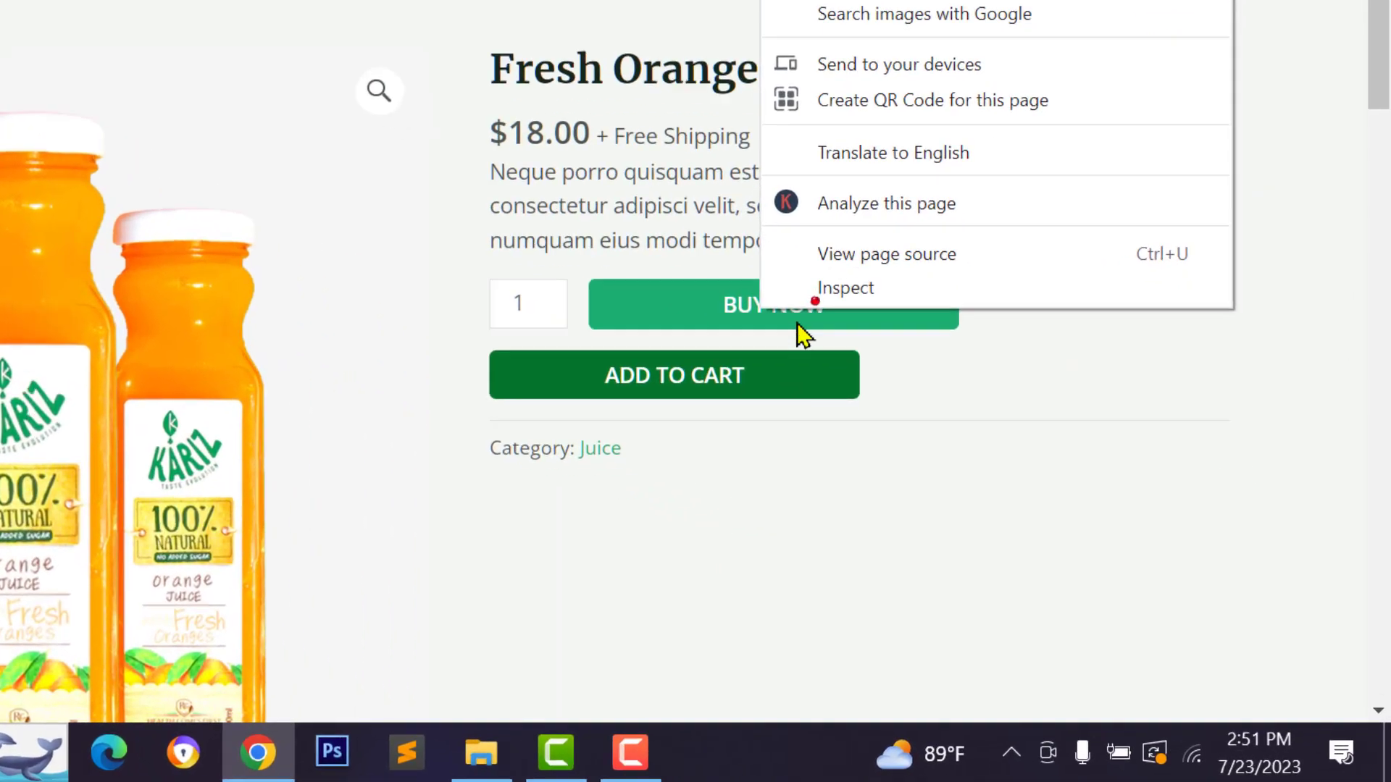
pyautogui.rightClick(713, 319)
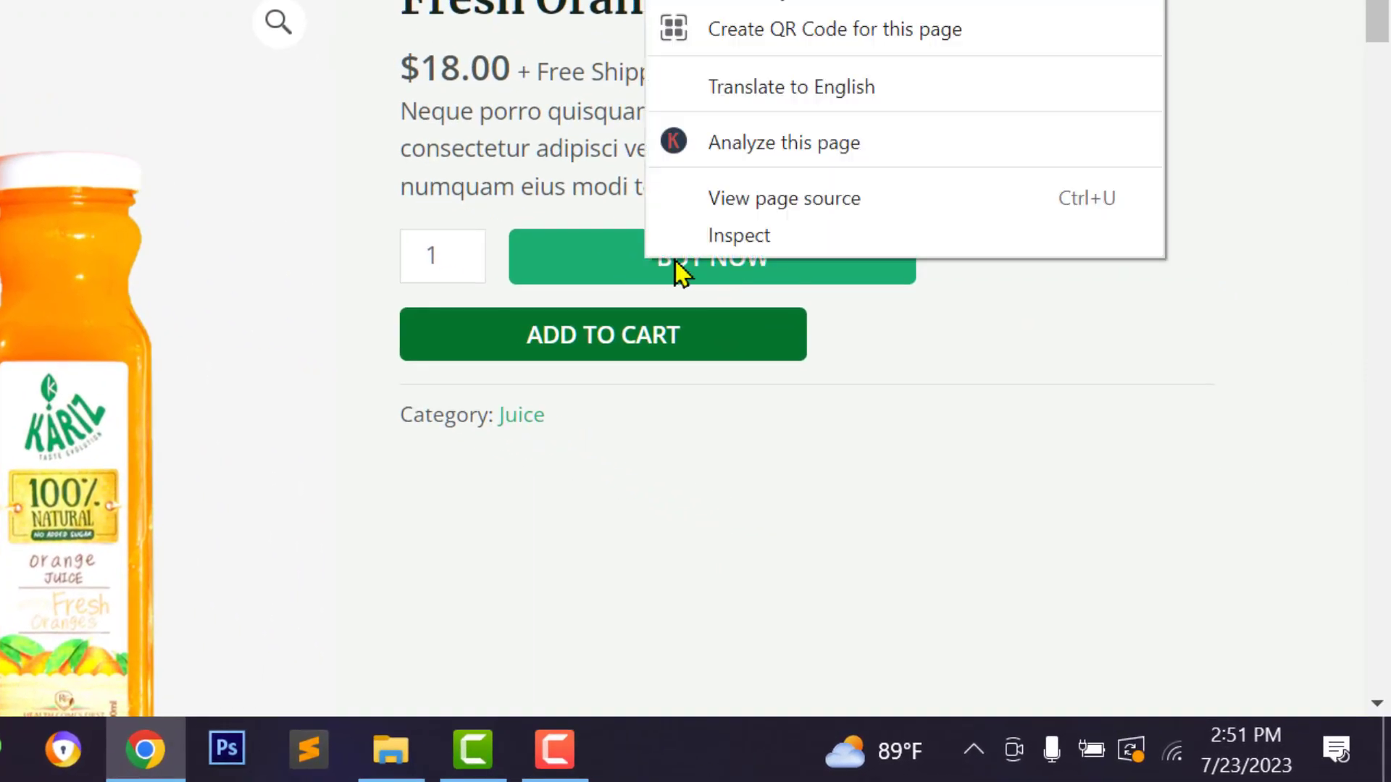
pyautogui.click(742, 237)
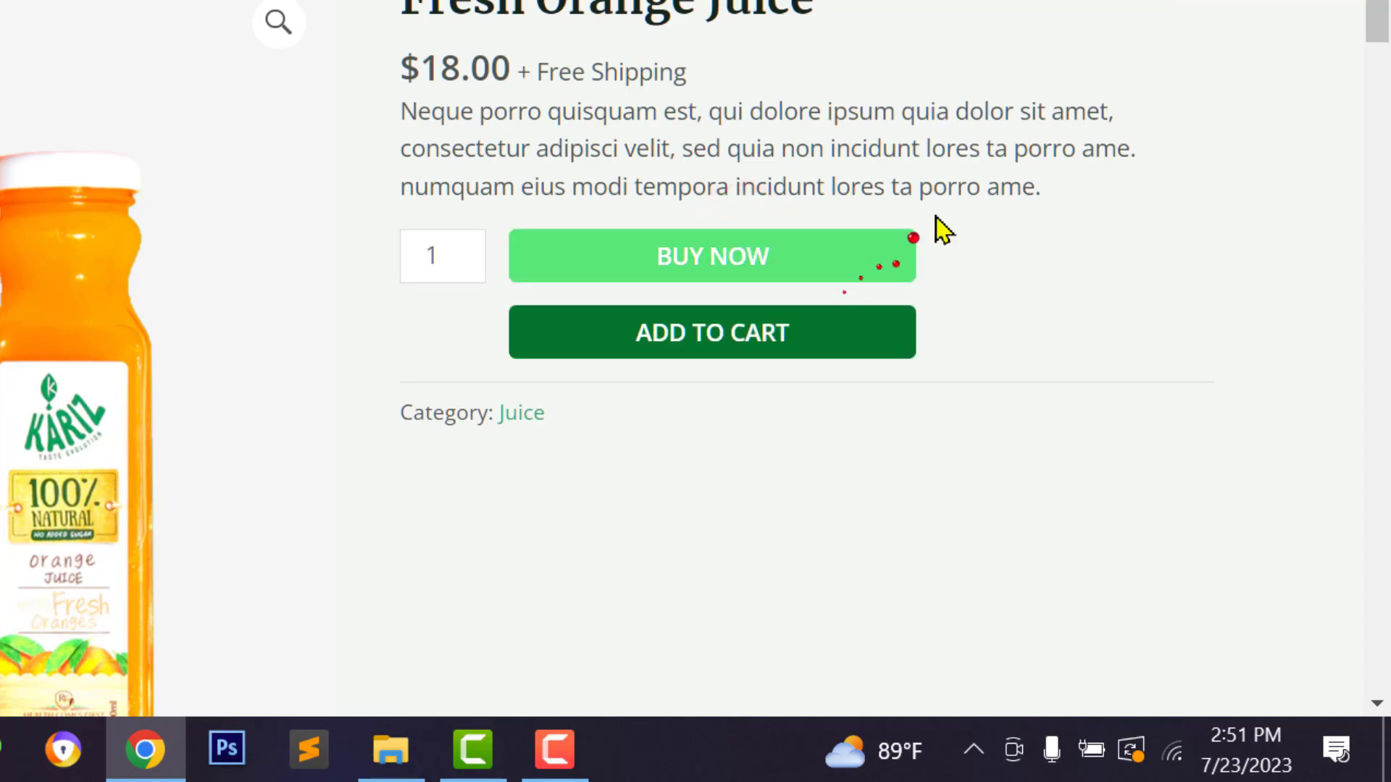
# - Change the buttons' width from 50% to 40% in Styles and copy that CSS rule
pyautogui.scroll(-2, 1034, 97)
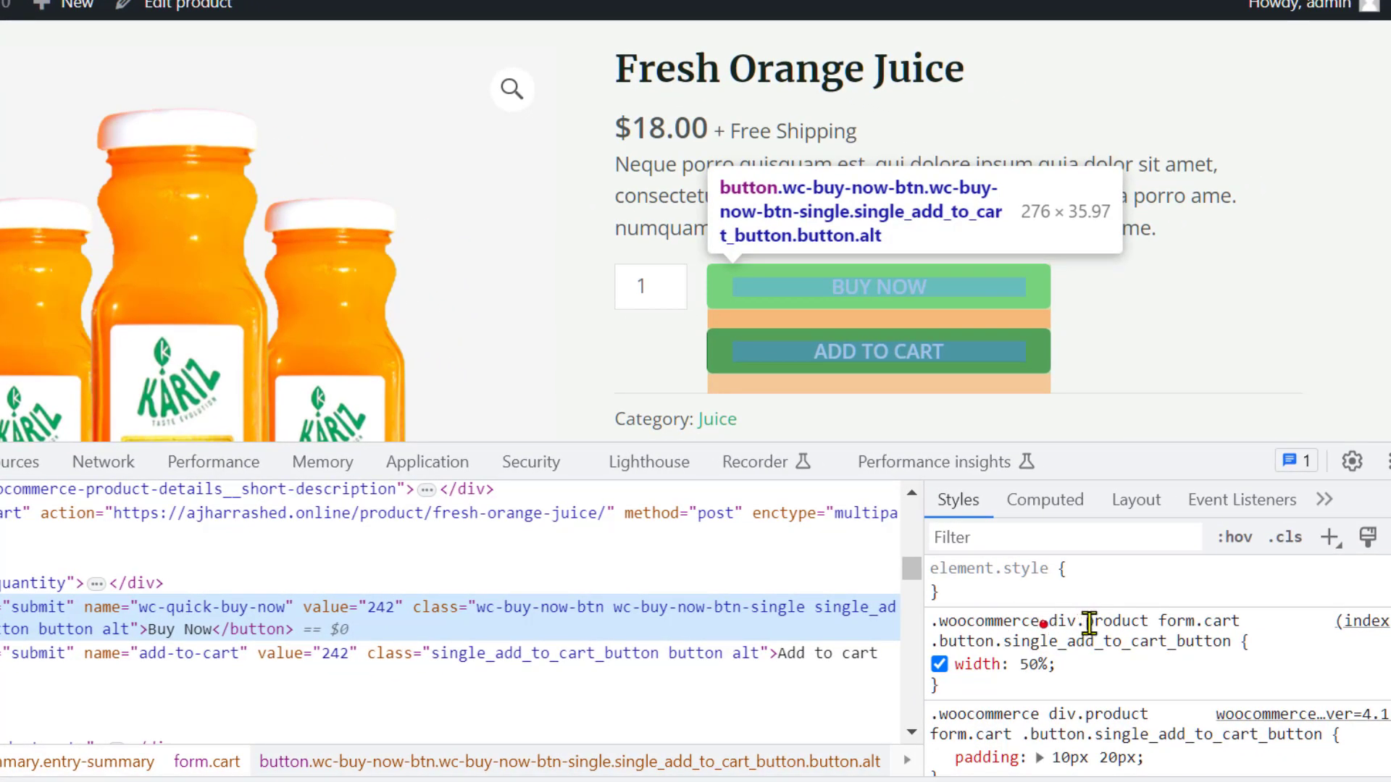
pyautogui.click(1034, 664)
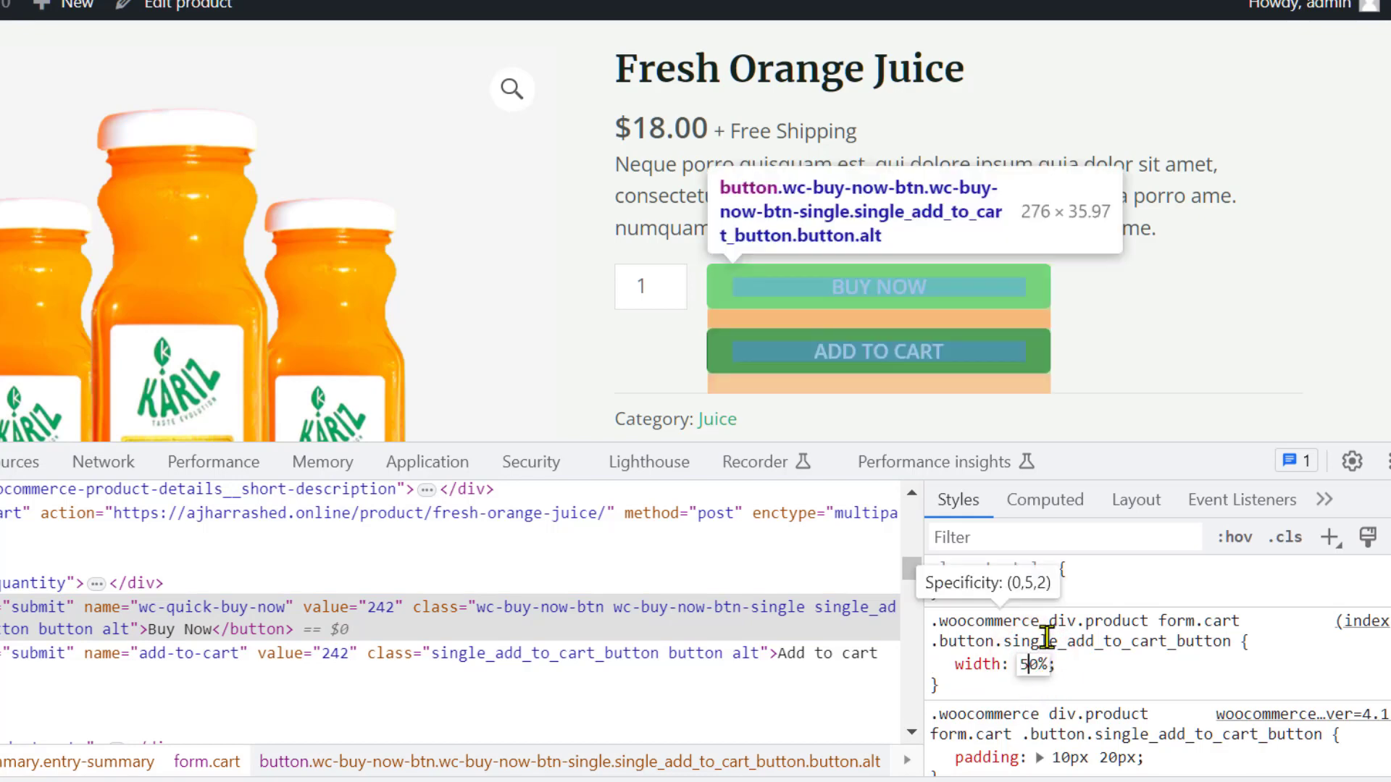
pyautogui.write('4')
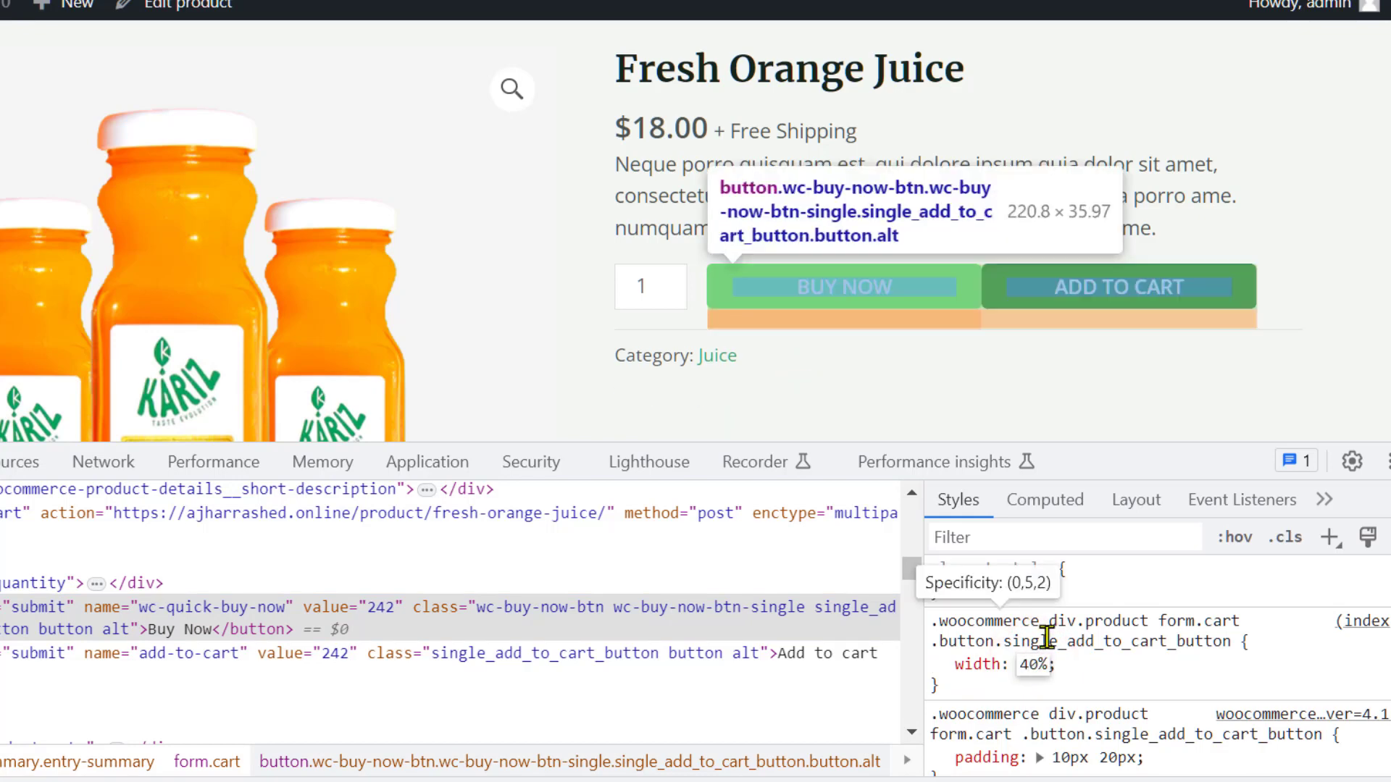
pyautogui.press('Return')
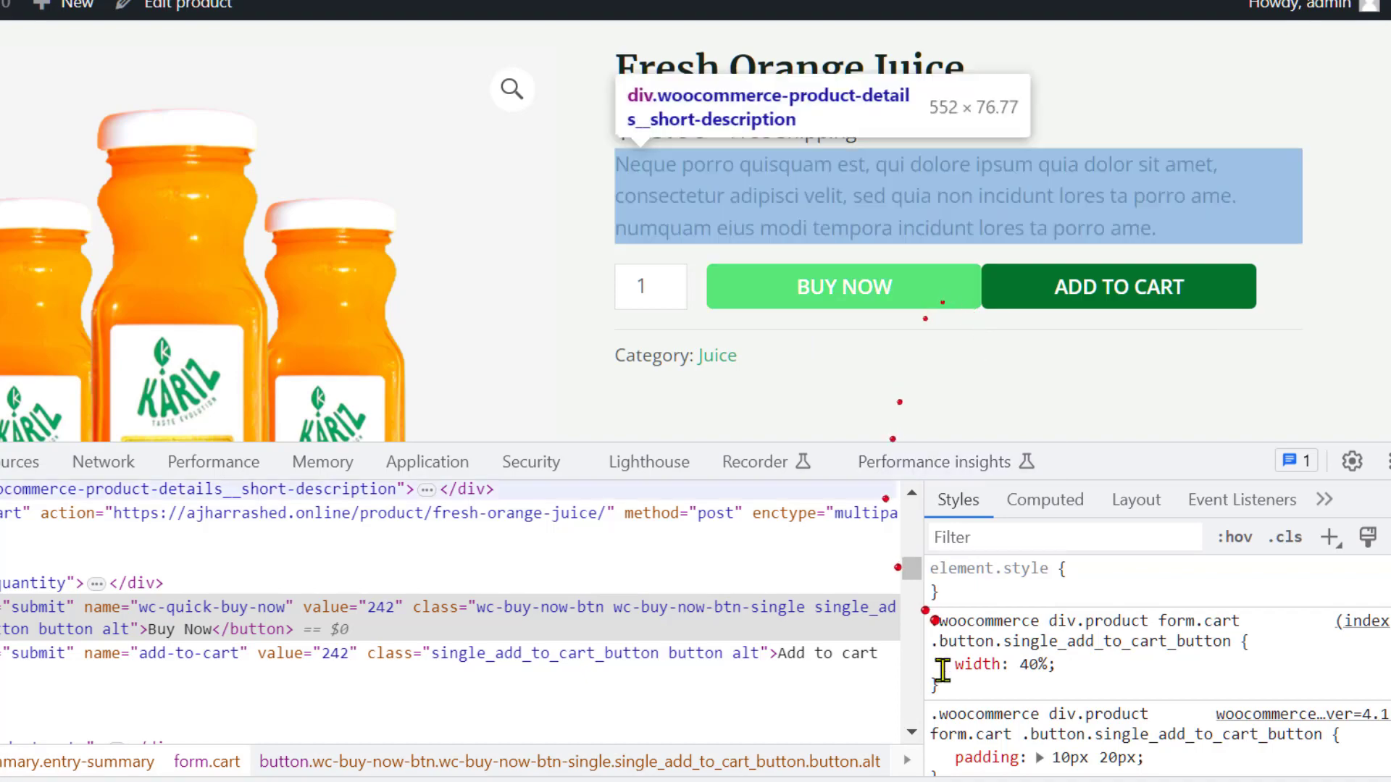
pyautogui.moveTo(932, 670); pyautogui.dragTo(930, 628)
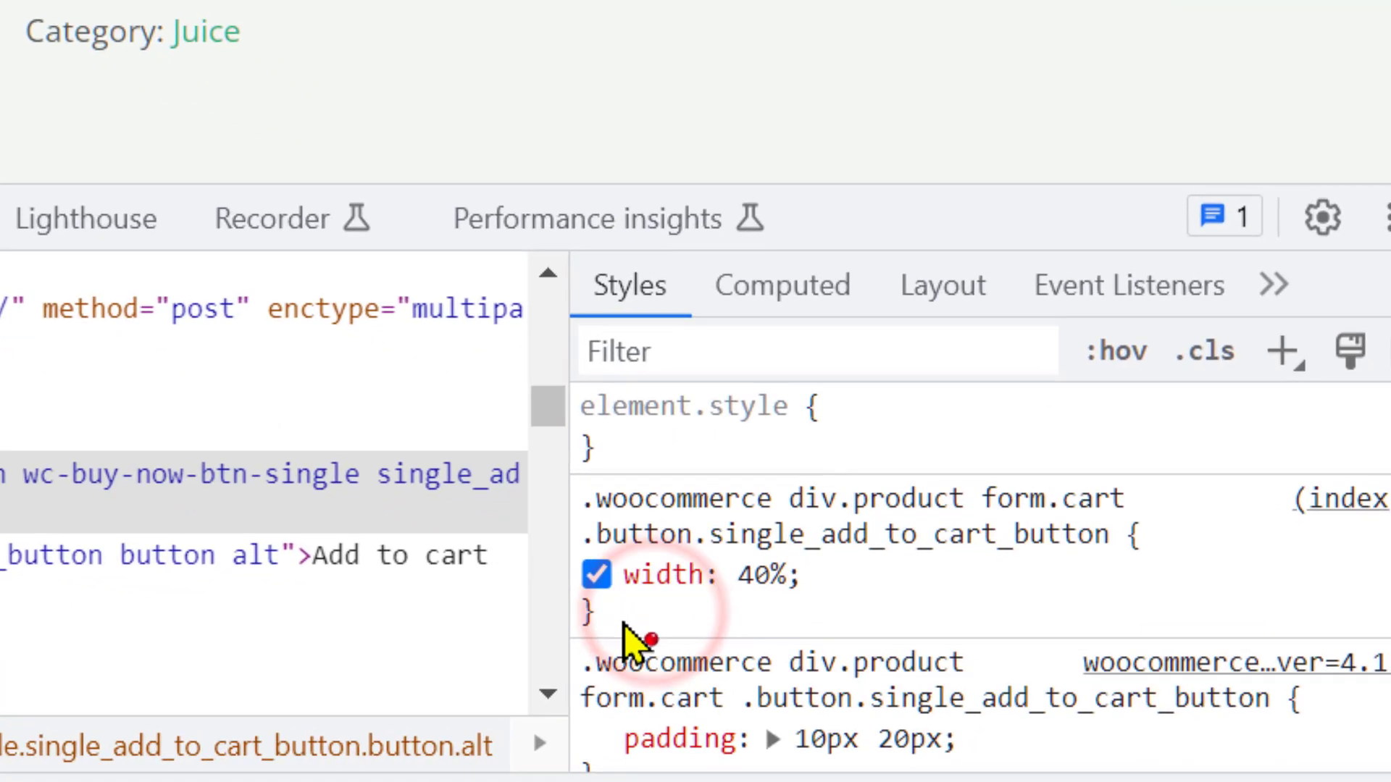
pyautogui.moveTo(959, 699); pyautogui.dragTo(930, 624)
pyautogui.hotkey('ctrl', 'c')
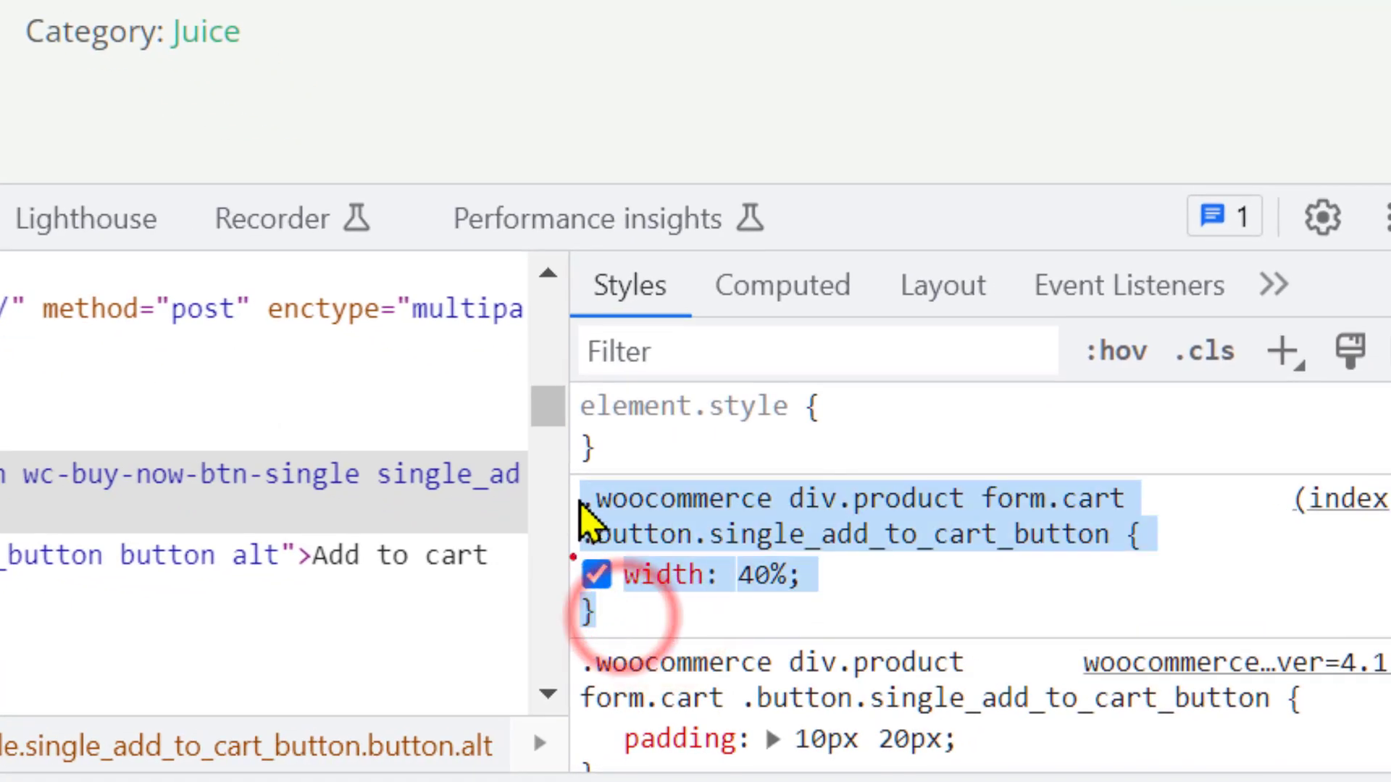
pyautogui.rightClick(668, 517)
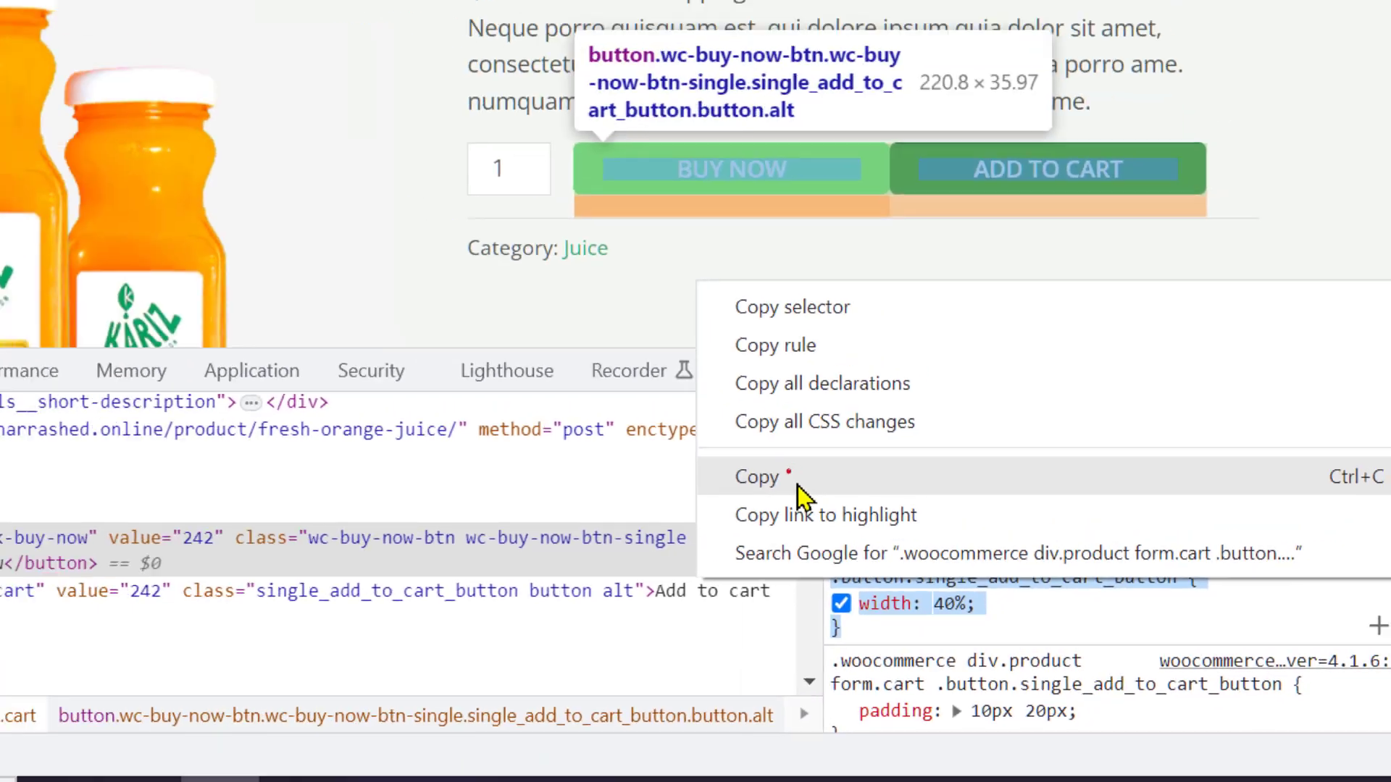
pyautogui.click(527, 397)
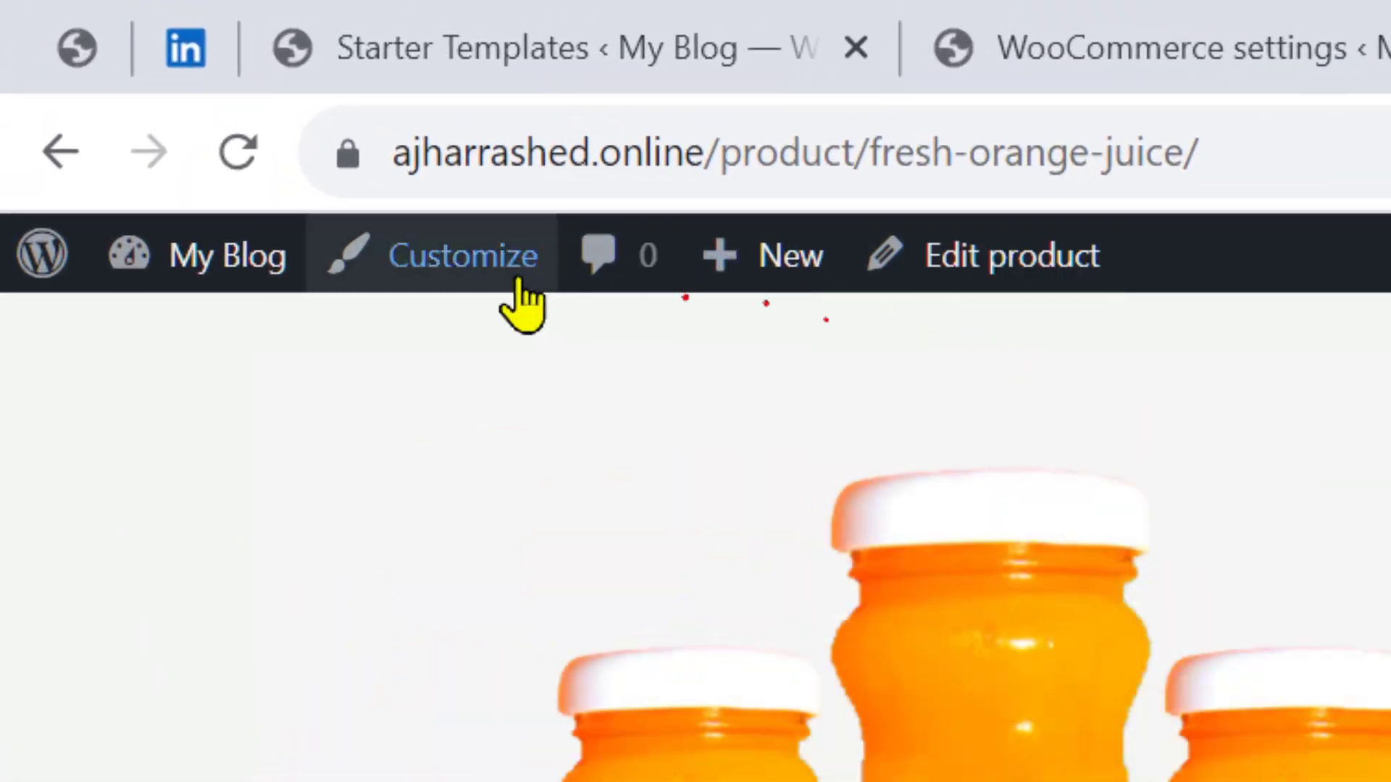
# - Paste the 40% width rule into the Customizer's Additional CSS and publish it
pyautogui.click(172, 105)
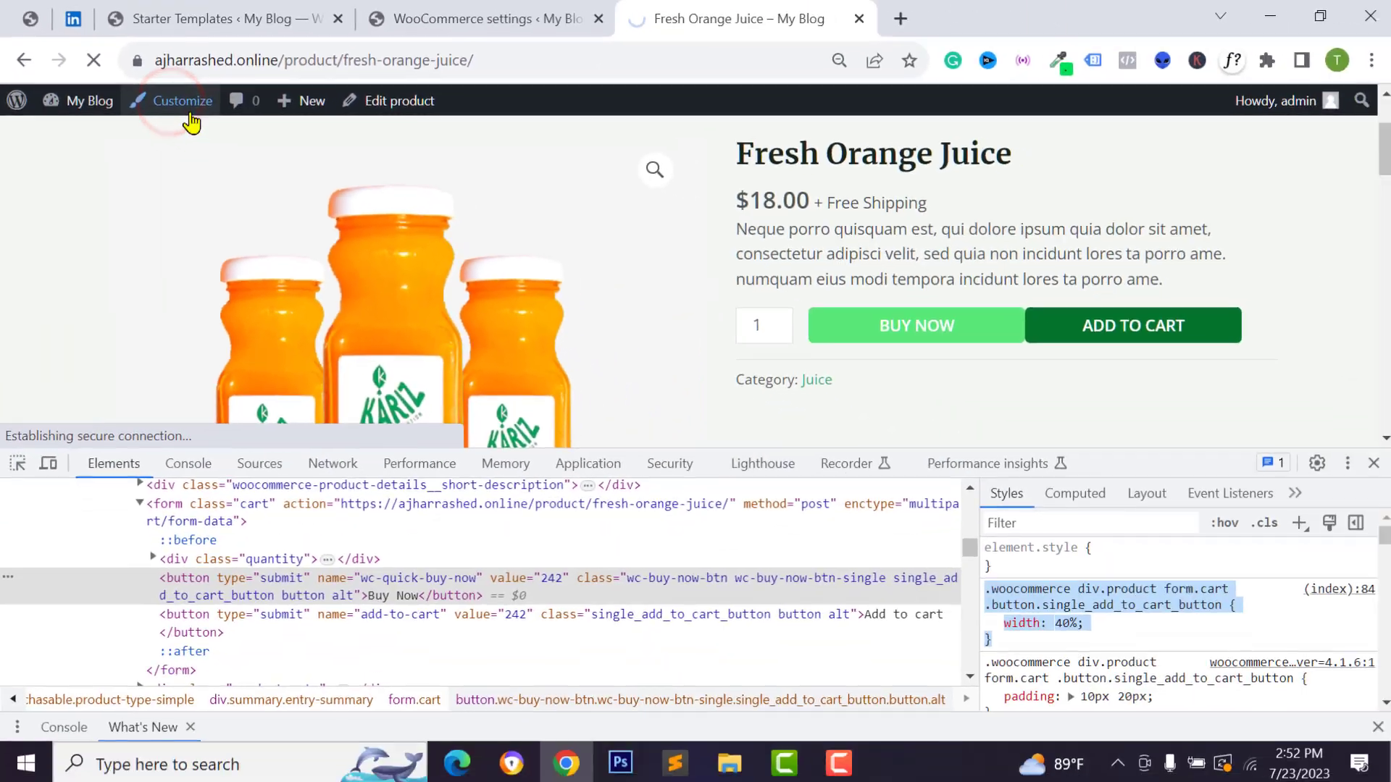
pyautogui.click(18, 171)
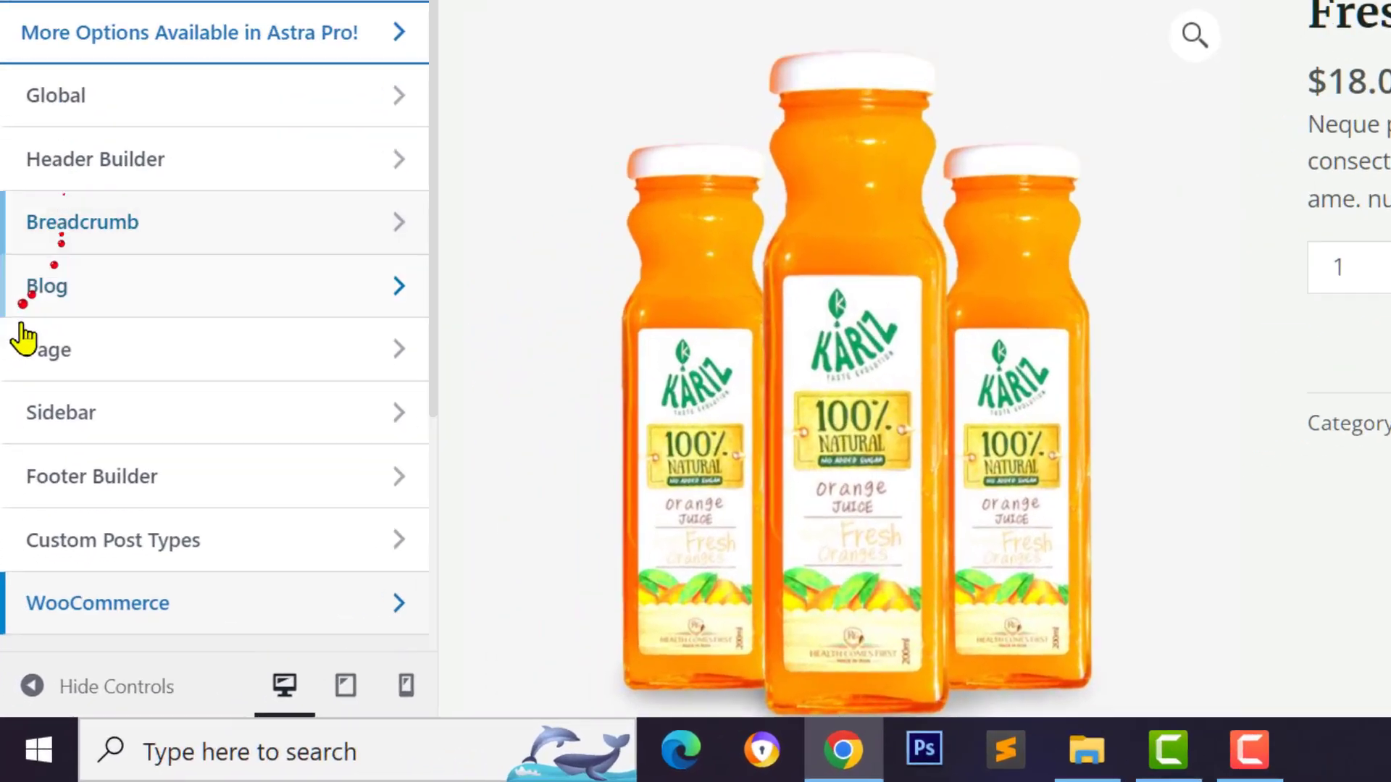
pyautogui.scroll(-2, 22, 521)
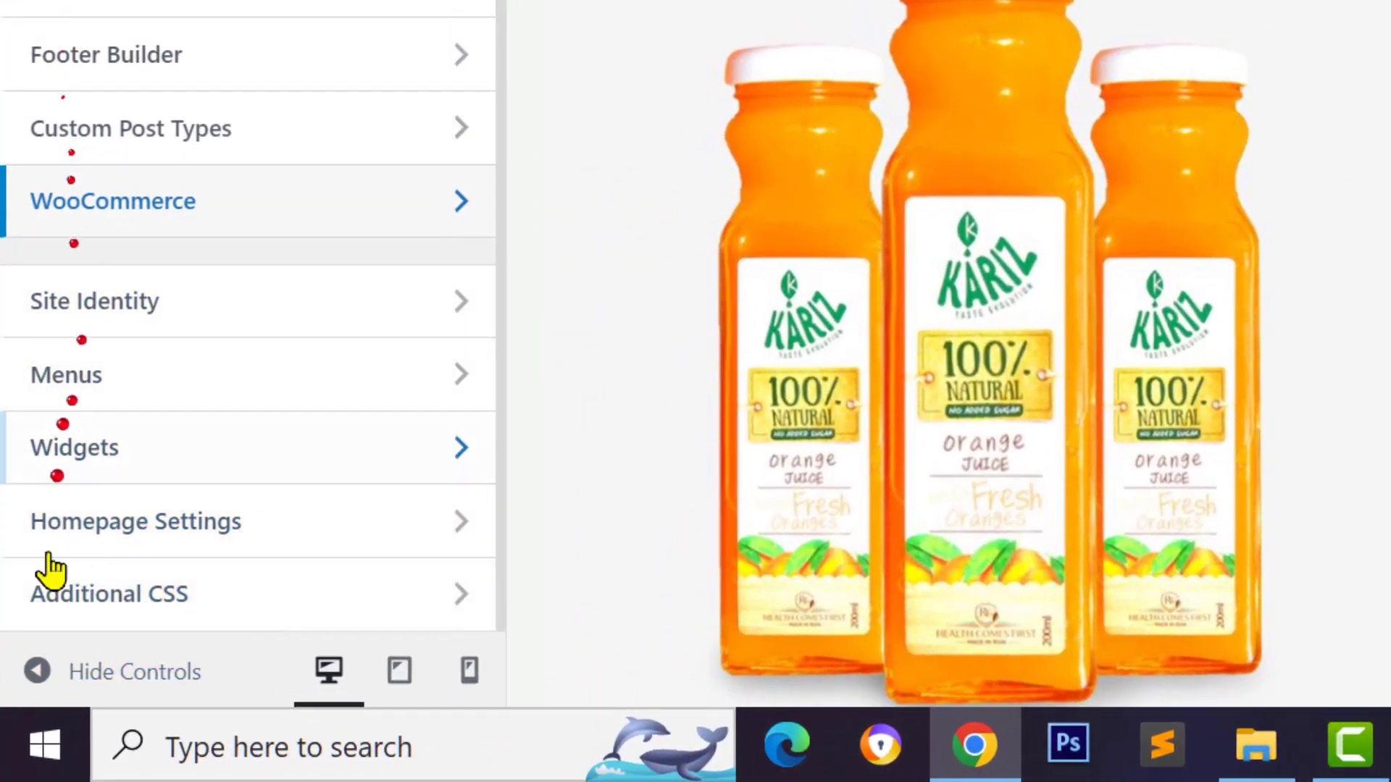
pyautogui.click(96, 611)
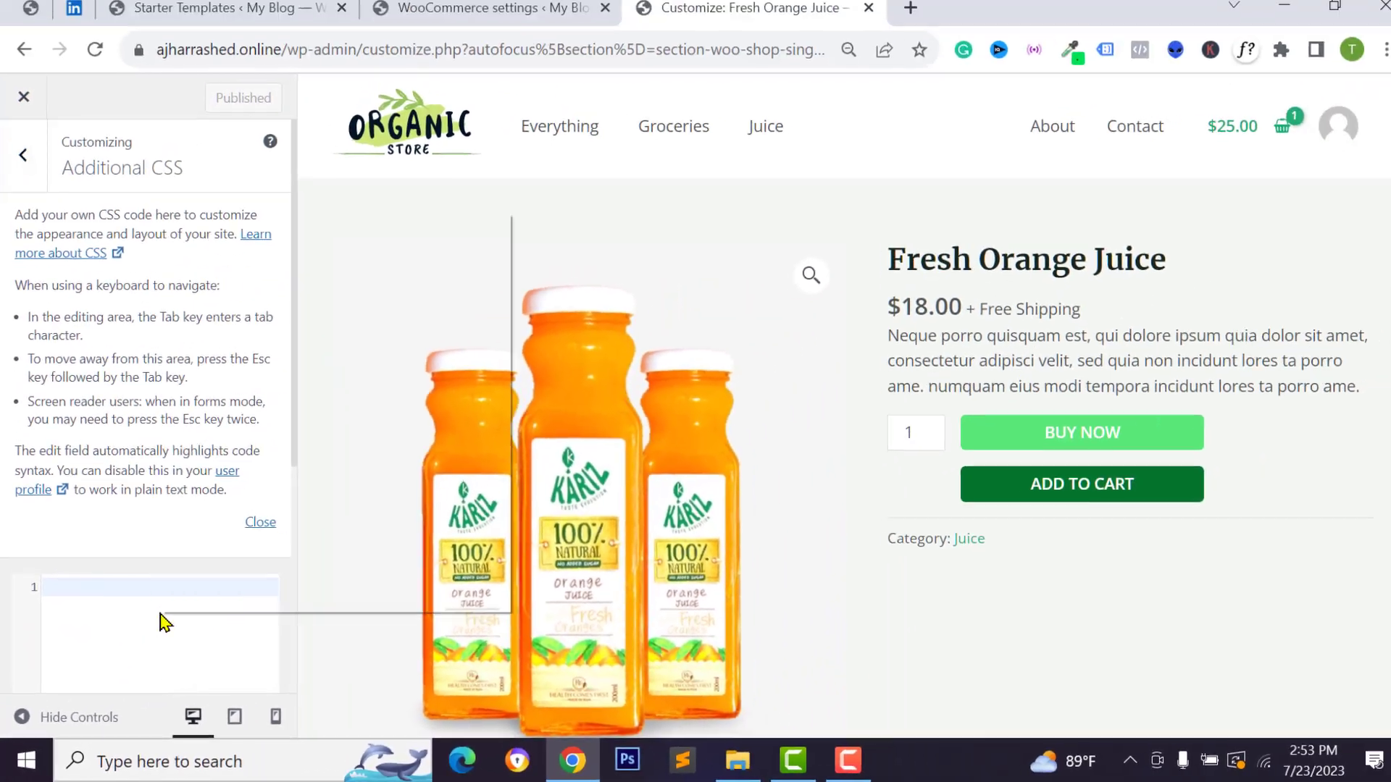
pyautogui.click(131, 502)
pyautogui.hotkey('ctrl', 'v')
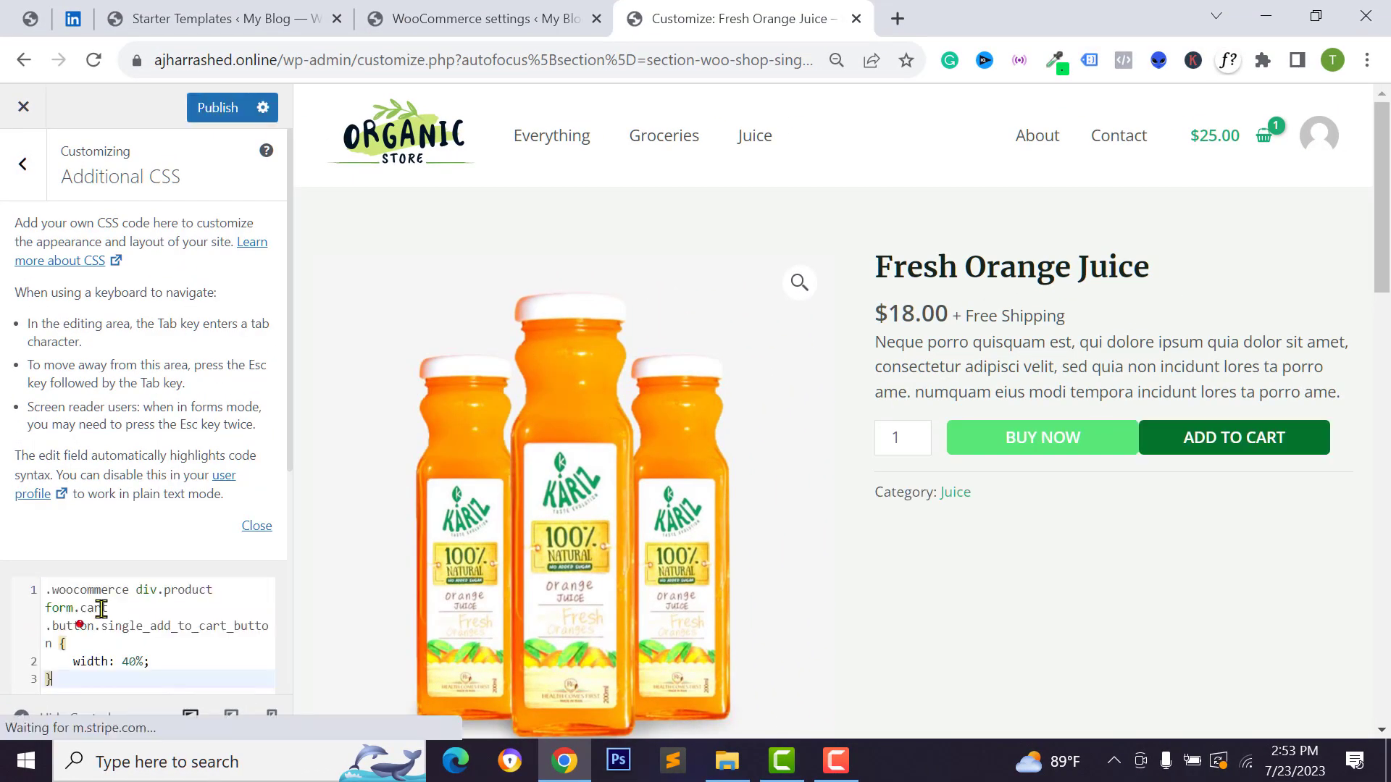
pyautogui.scroll(-3, 118, 589)
pyautogui.click(253, 347)
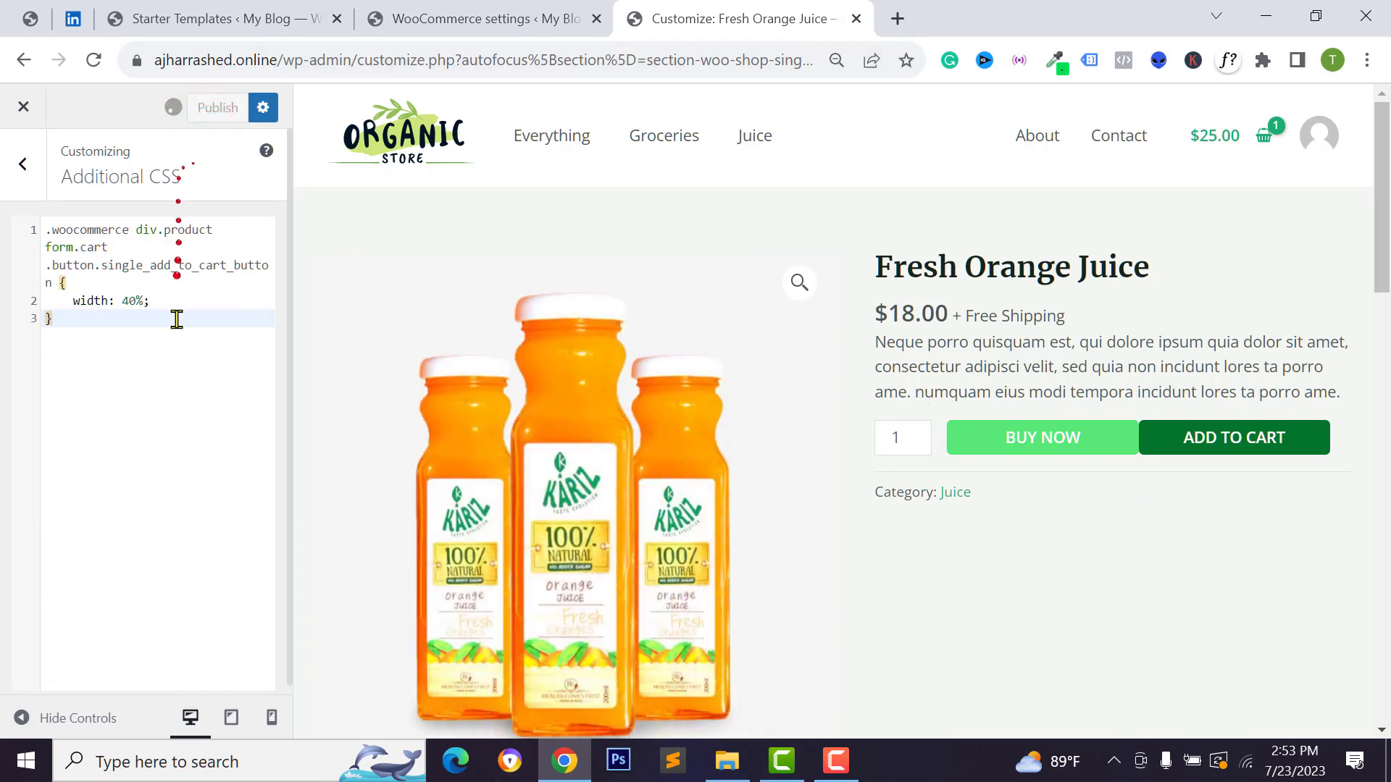
pyautogui.click(217, 112)
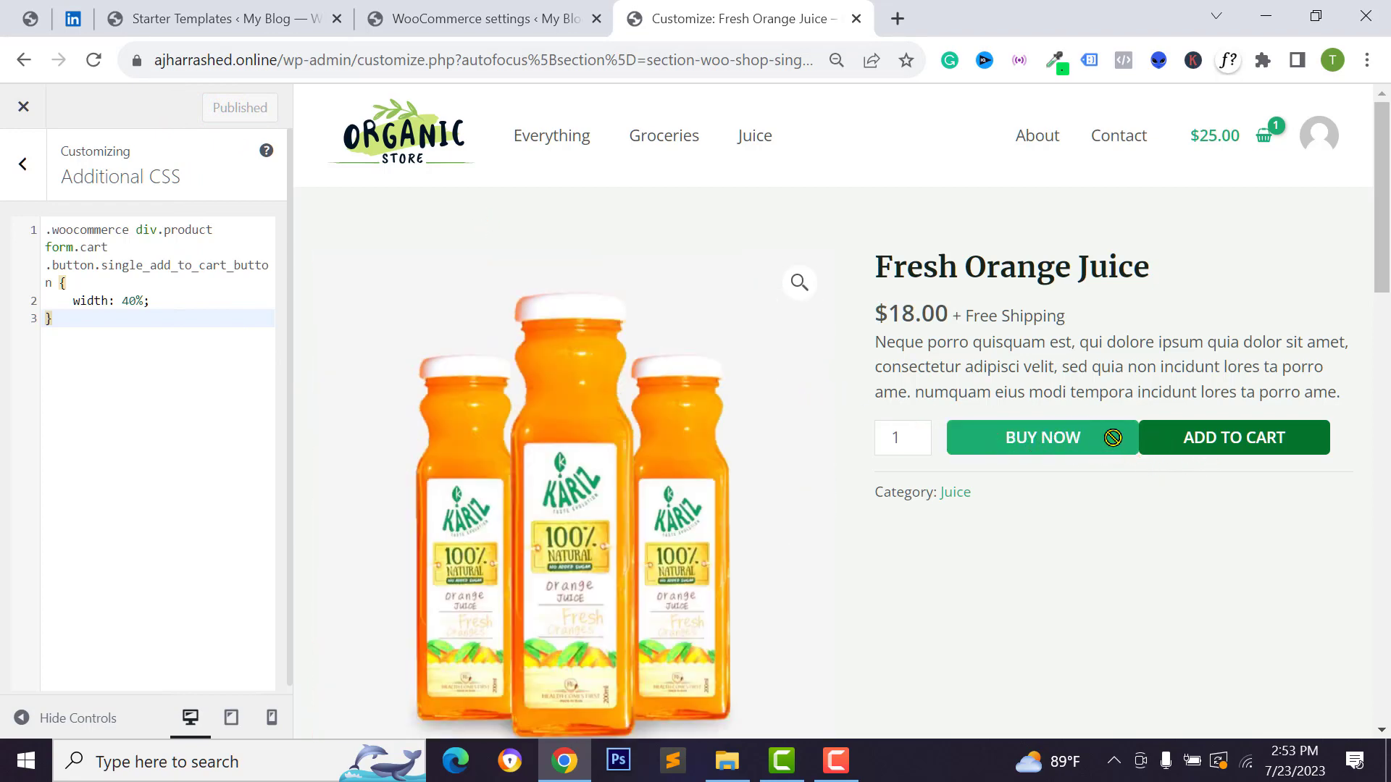
# - Enter a 10 px Right margin for the Buy Now button and save the settings
pyautogui.click(507, 16)
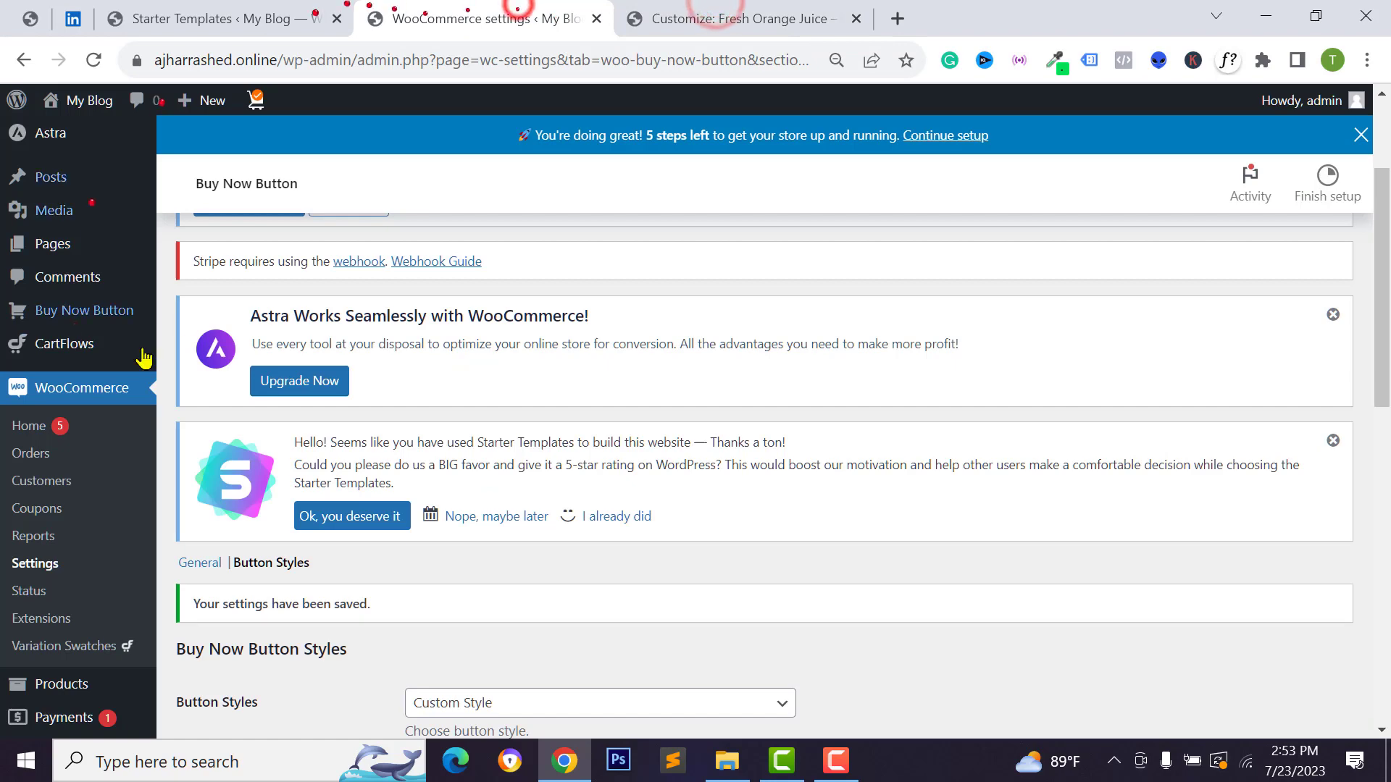
pyautogui.scroll(-4, 171, 521)
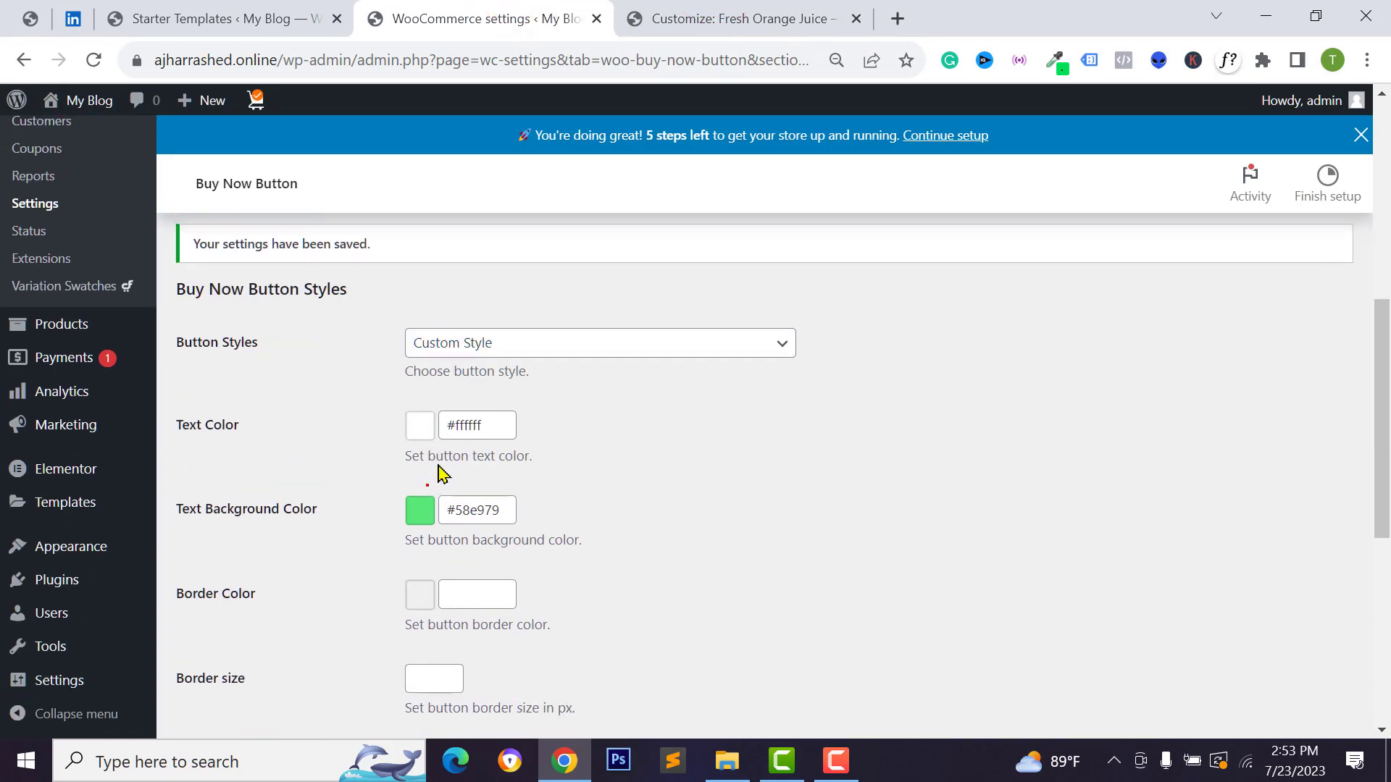
pyautogui.scroll(-8, 333, 388)
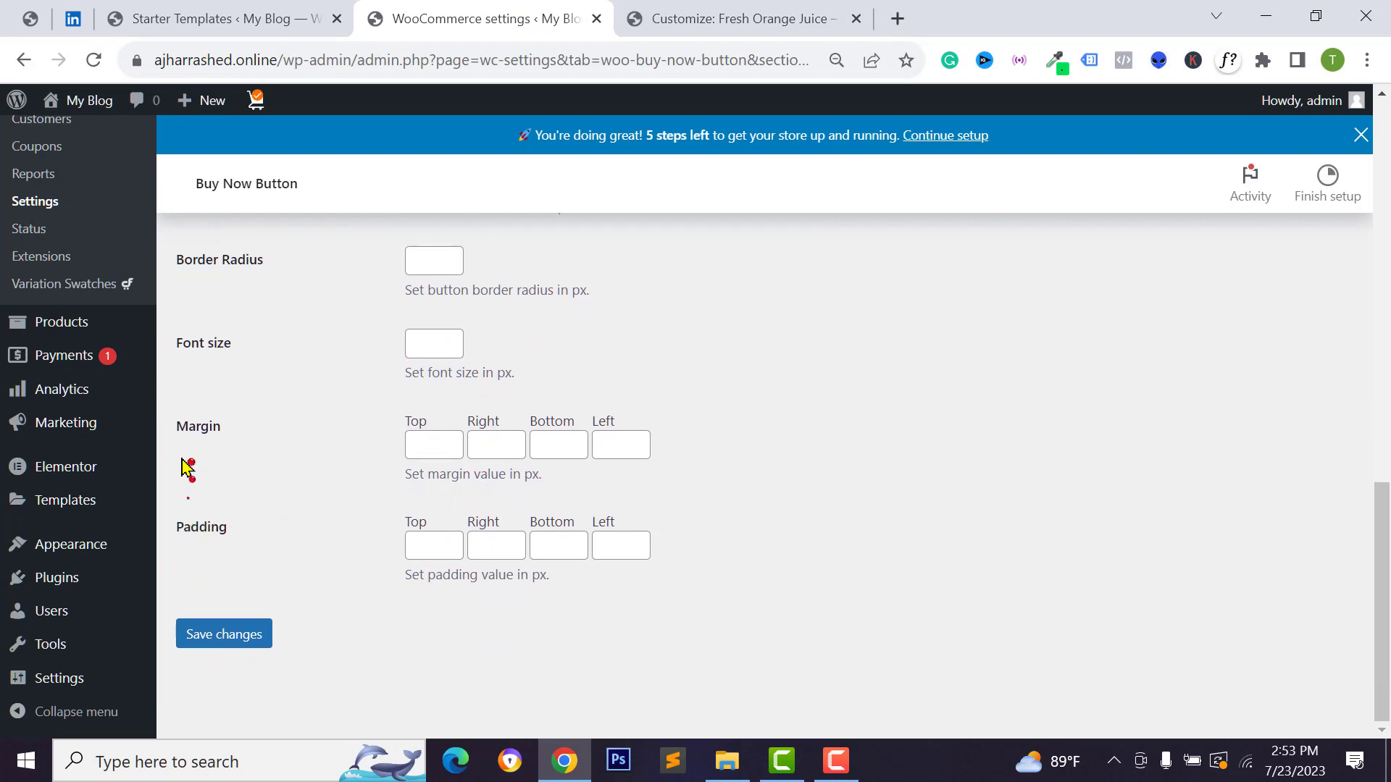
pyautogui.click(492, 435)
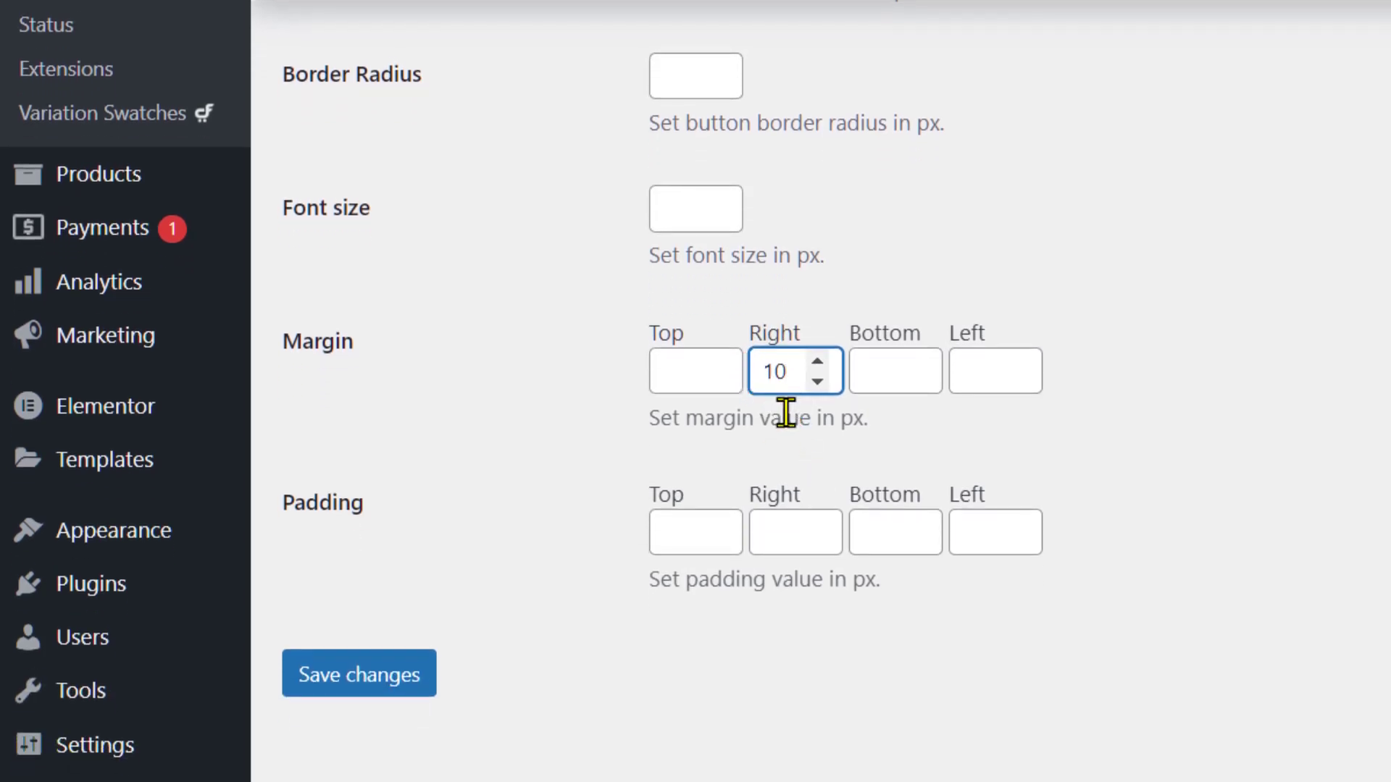
pyautogui.click(322, 692)
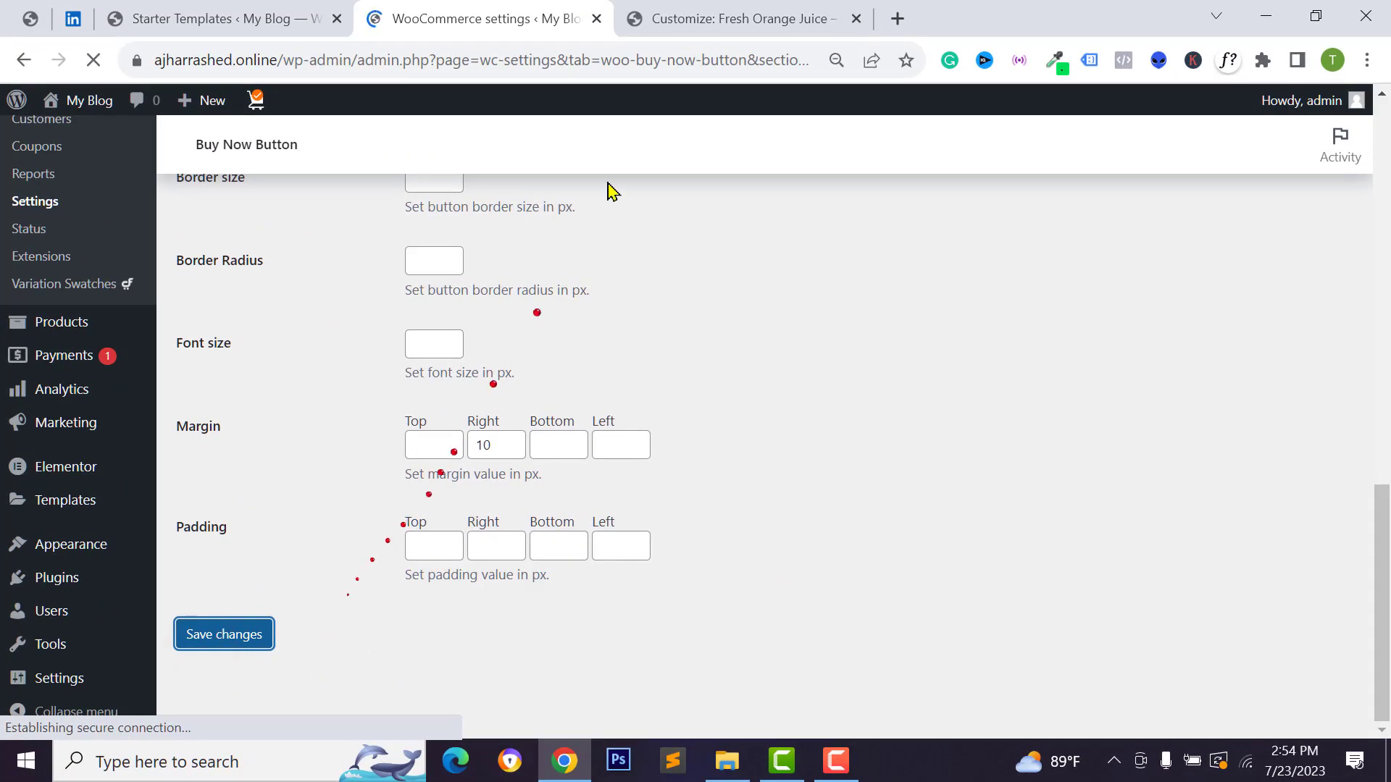
pyautogui.click(728, 18)
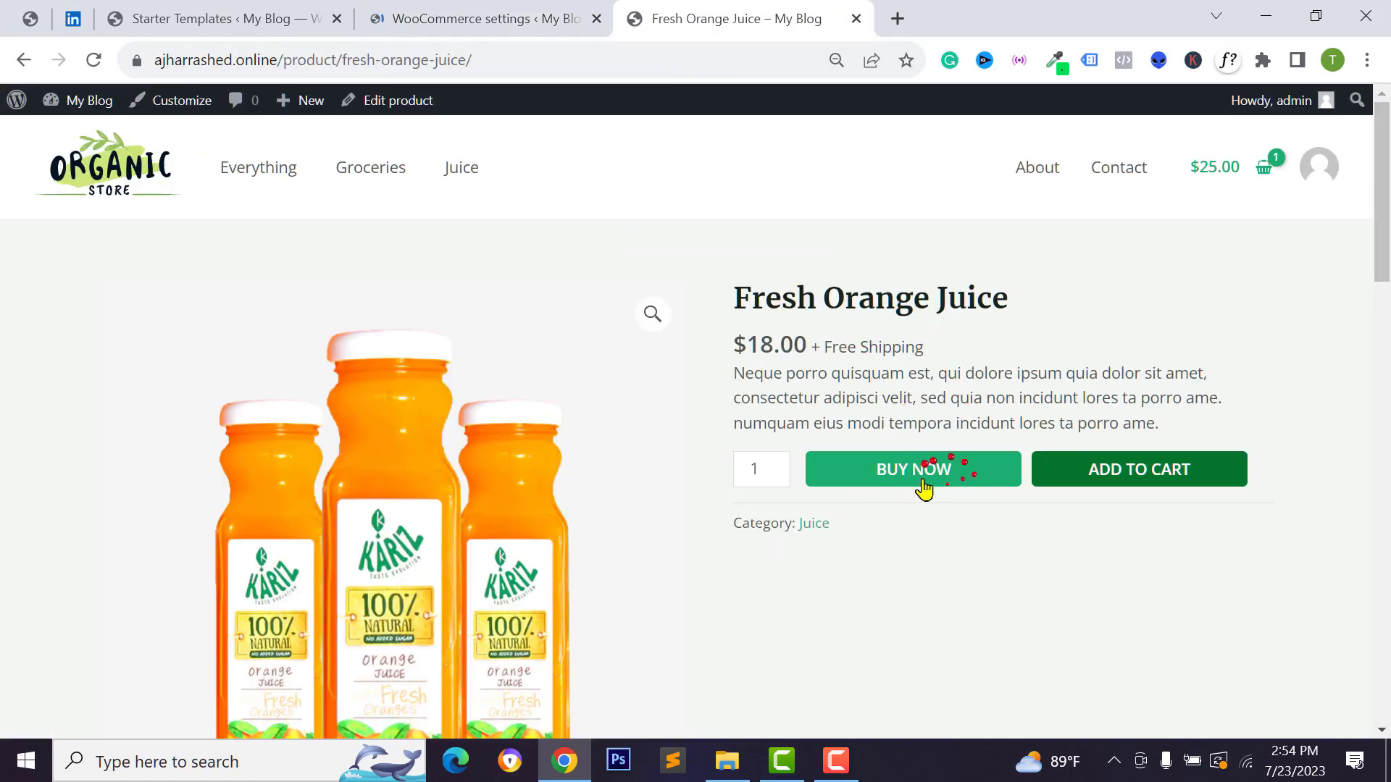
# - Test BUY NOW and check the Checkout page lists Fresh Orange Juice with a $43.00 total
pyautogui.click(972, 480)
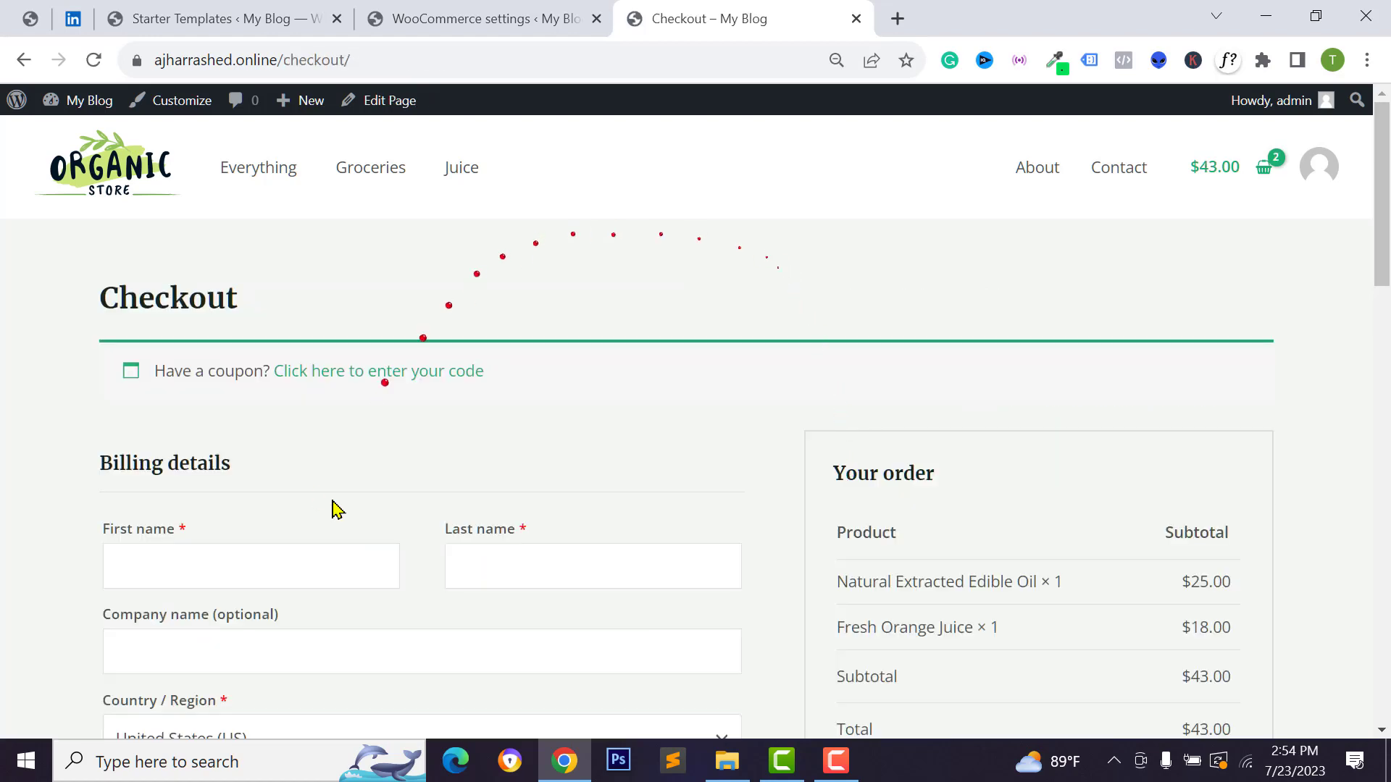
pyautogui.scroll(-5, 854, 553)
pyautogui.scroll(-5, 283, 491)
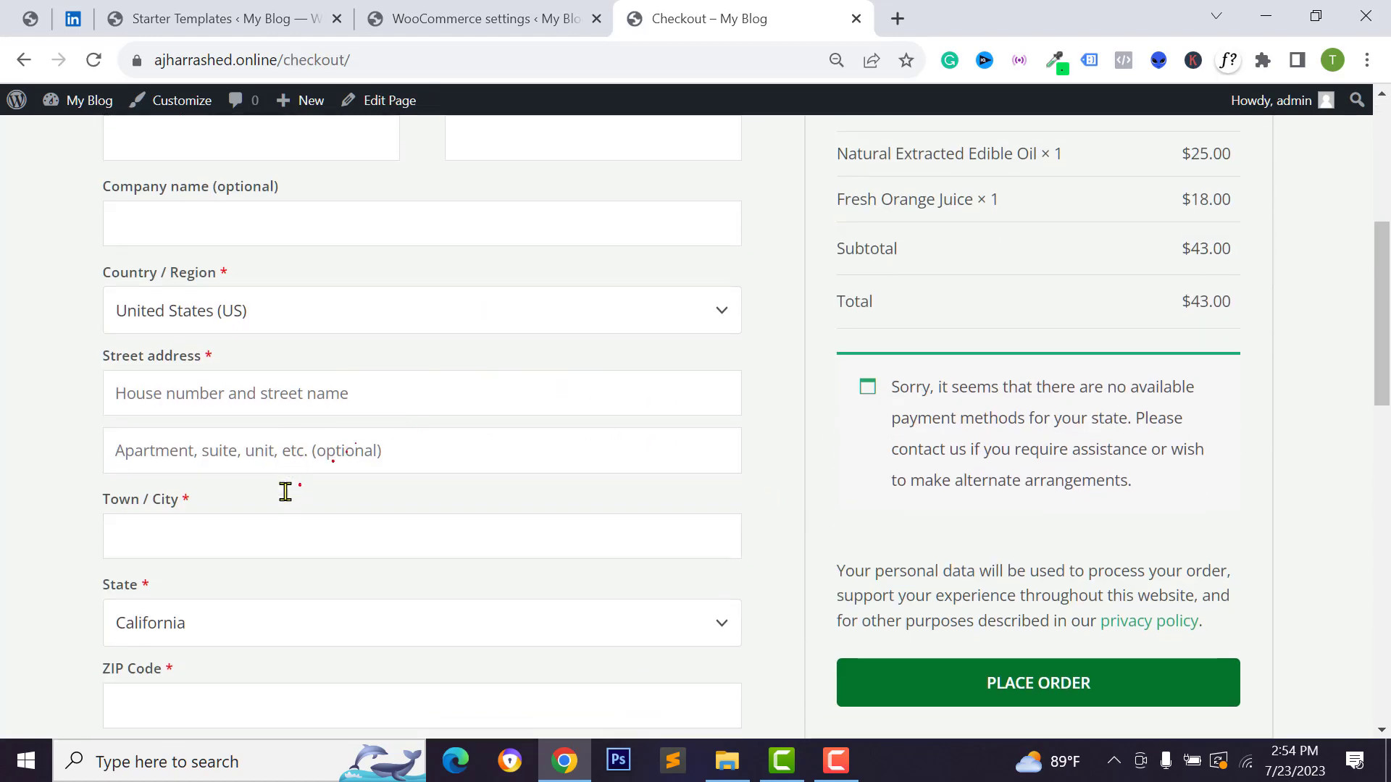
pyautogui.scroll(8, 527, 507)
pyautogui.scroll(2, 523, 507)
pyautogui.scroll(-9, 507, 525)
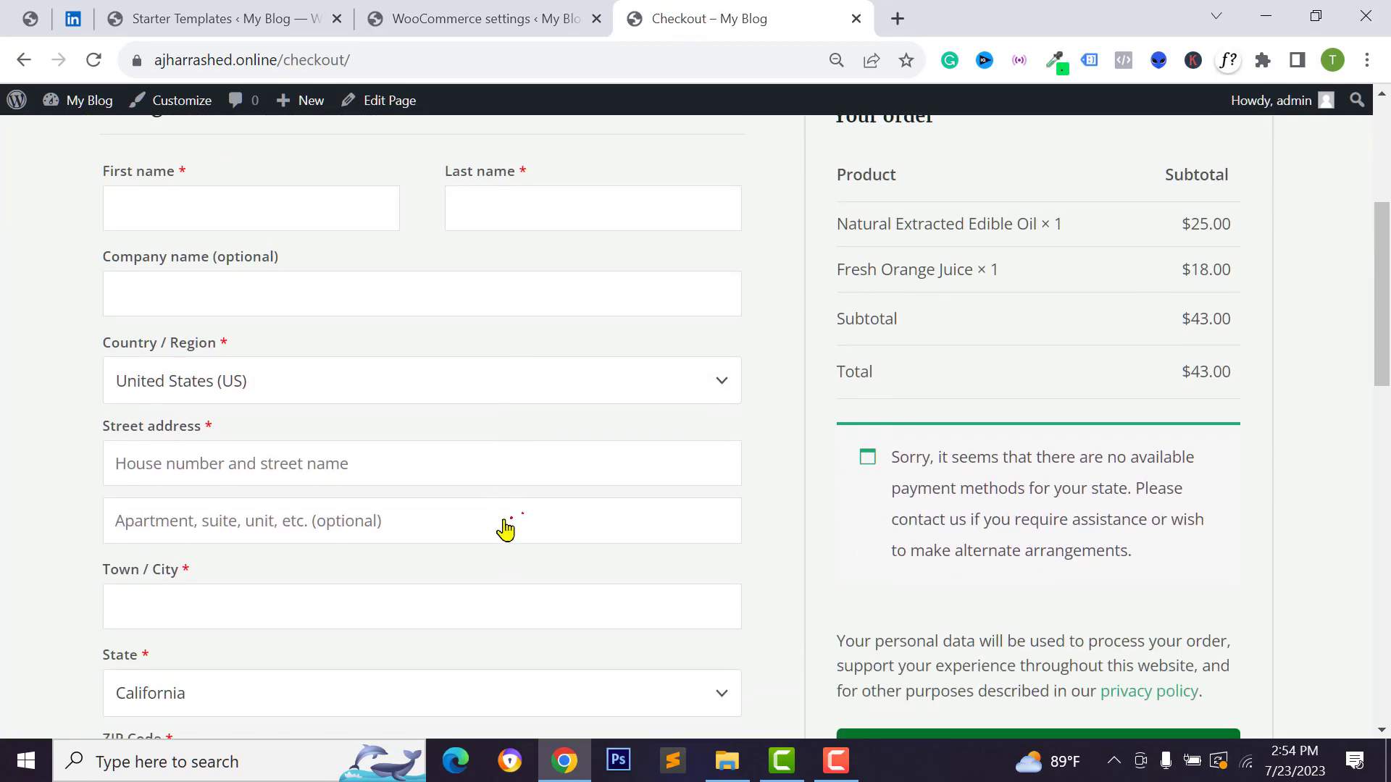